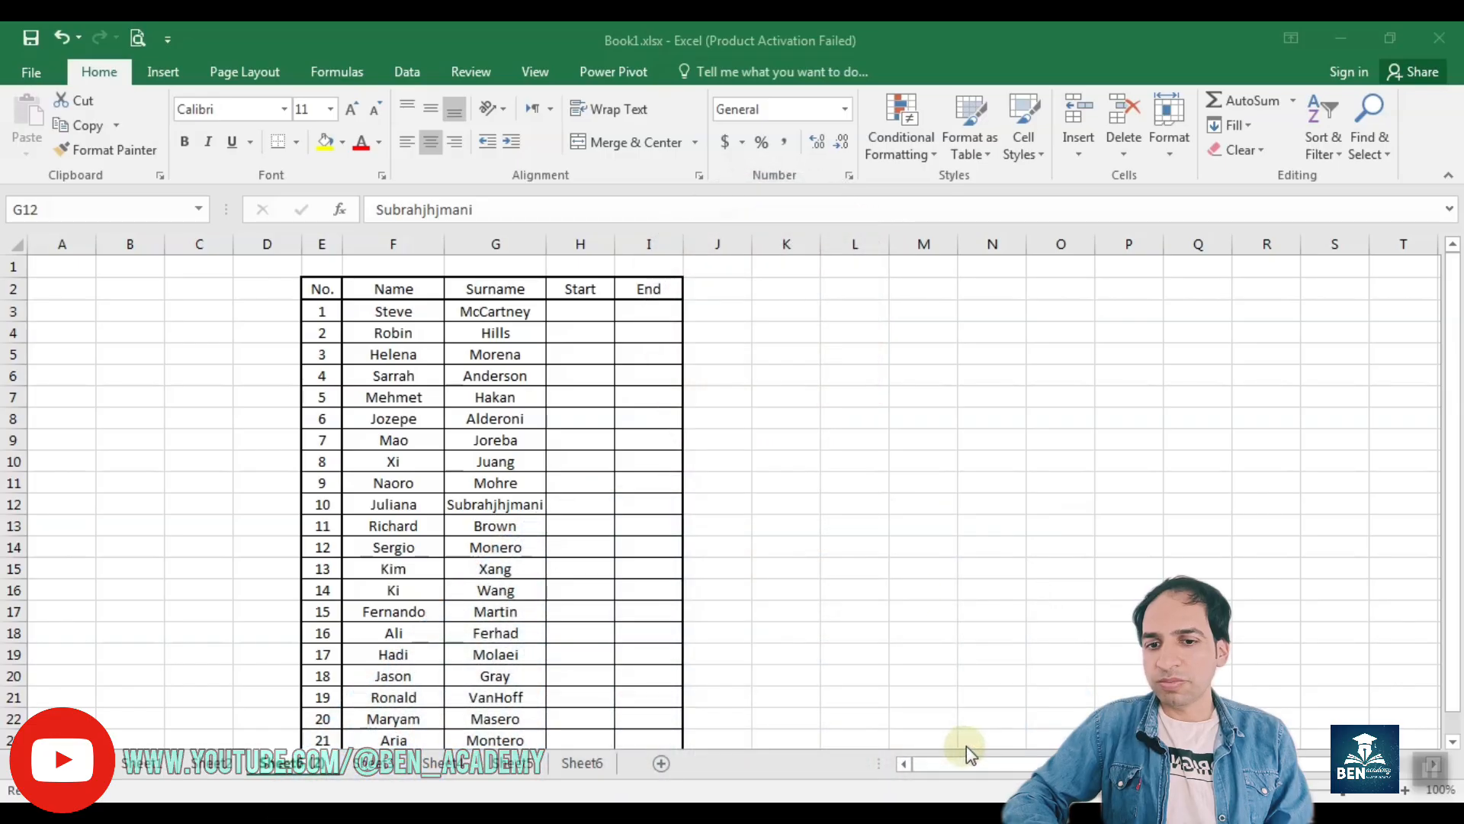
# Search the sheet for the first name in cell F20 with Find Next, keeping the Find and Replace dialog clear of the table.
pyautogui.click(809, 461)
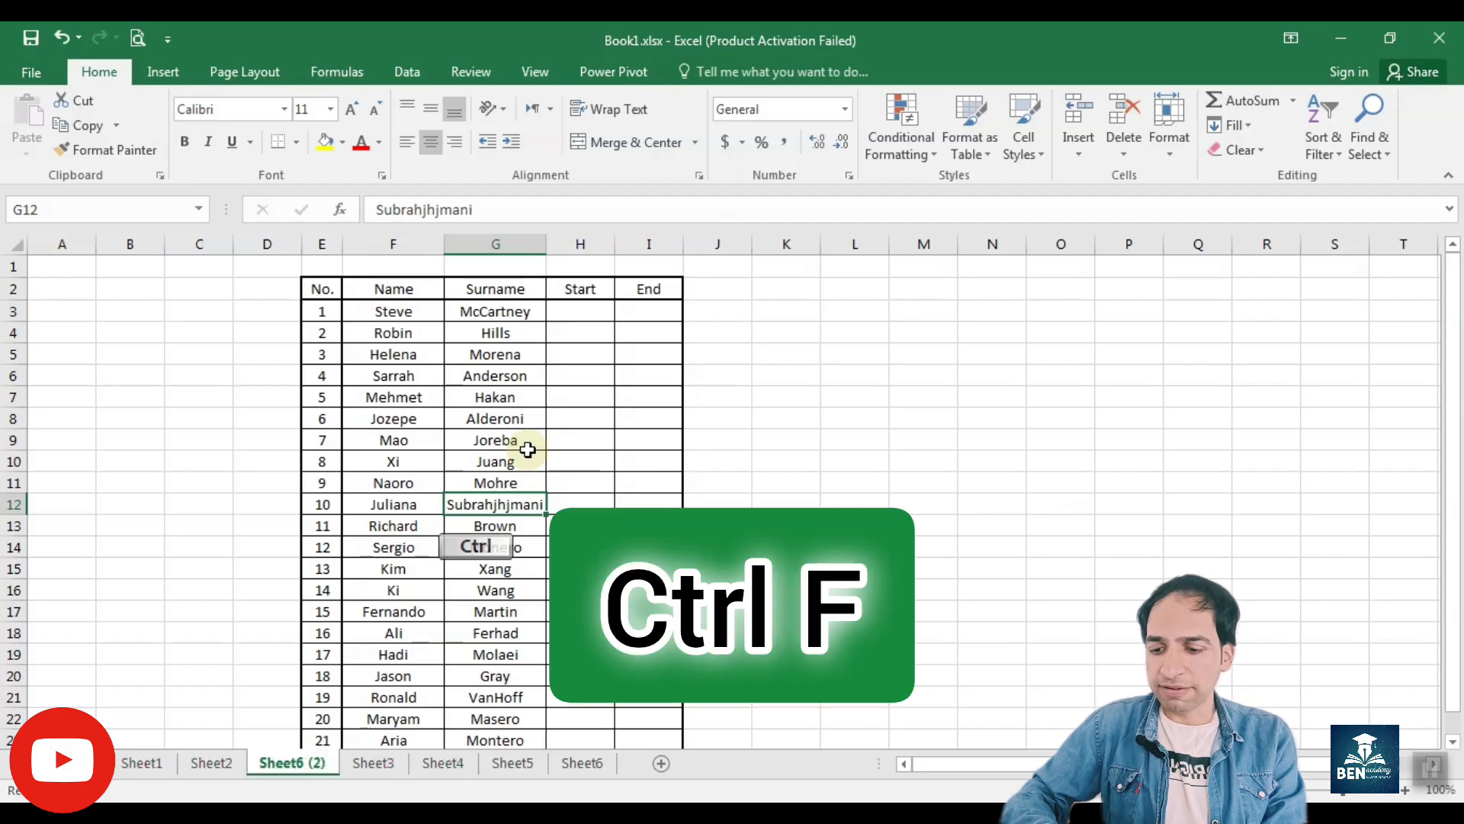
pyautogui.hotkey('ctrl', 'f')
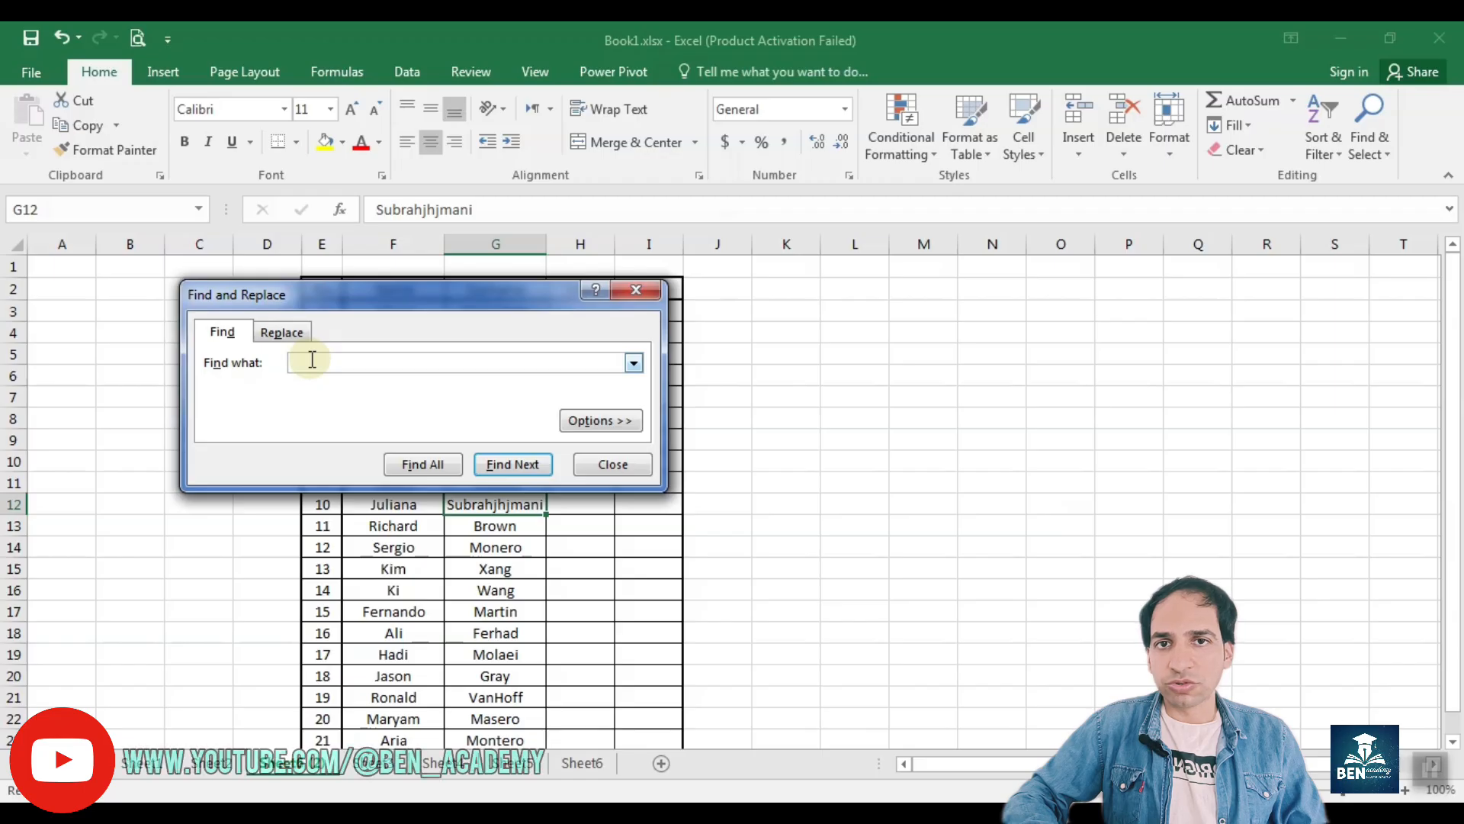
pyautogui.moveTo(387, 295); pyautogui.dragTo(417, 306)
pyautogui.moveTo(536, 350); pyautogui.dragTo(945, 339)
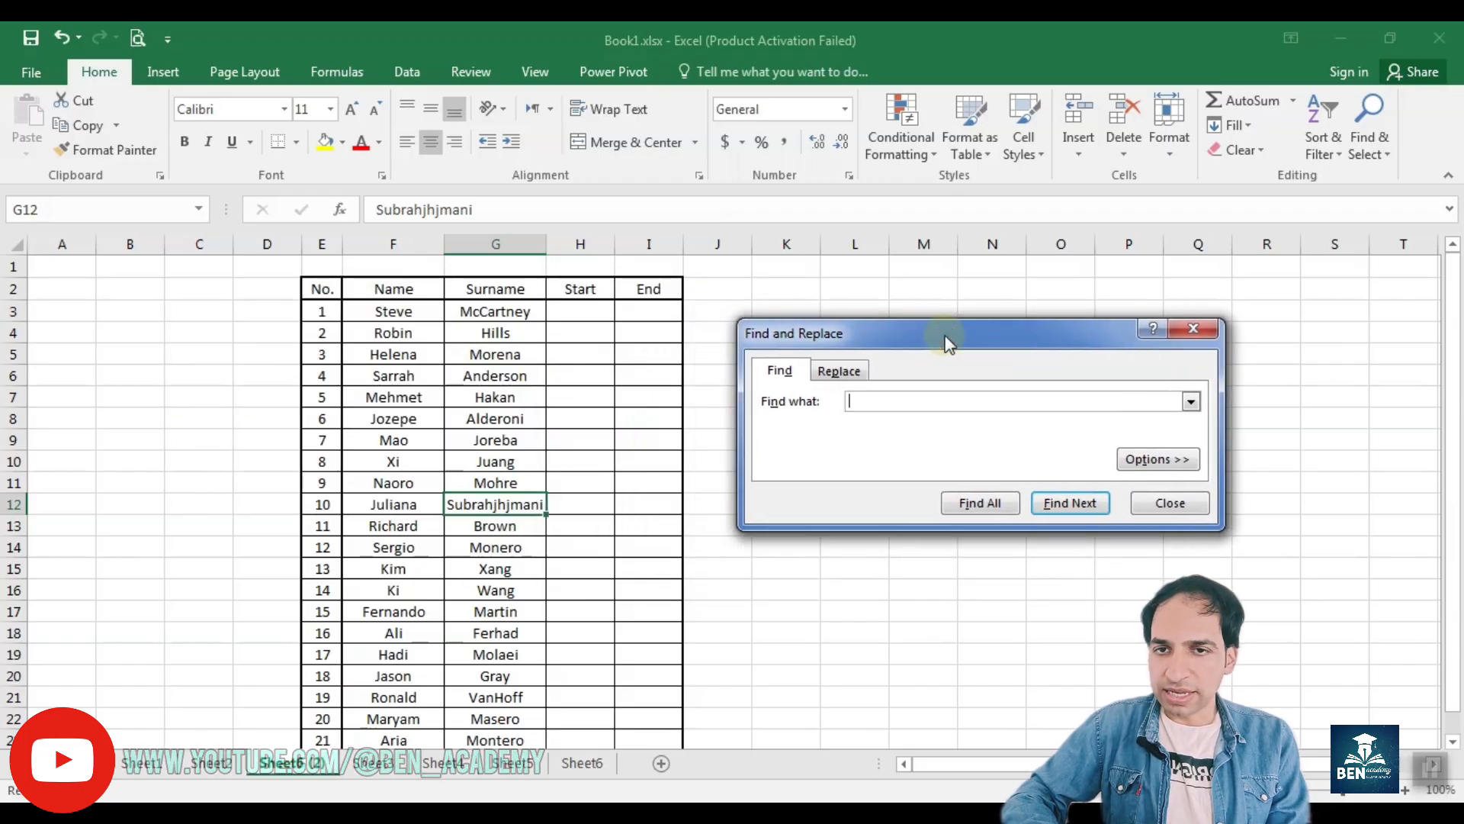
pyautogui.write('J')
pyautogui.write('ason')
pyautogui.click(1073, 495)
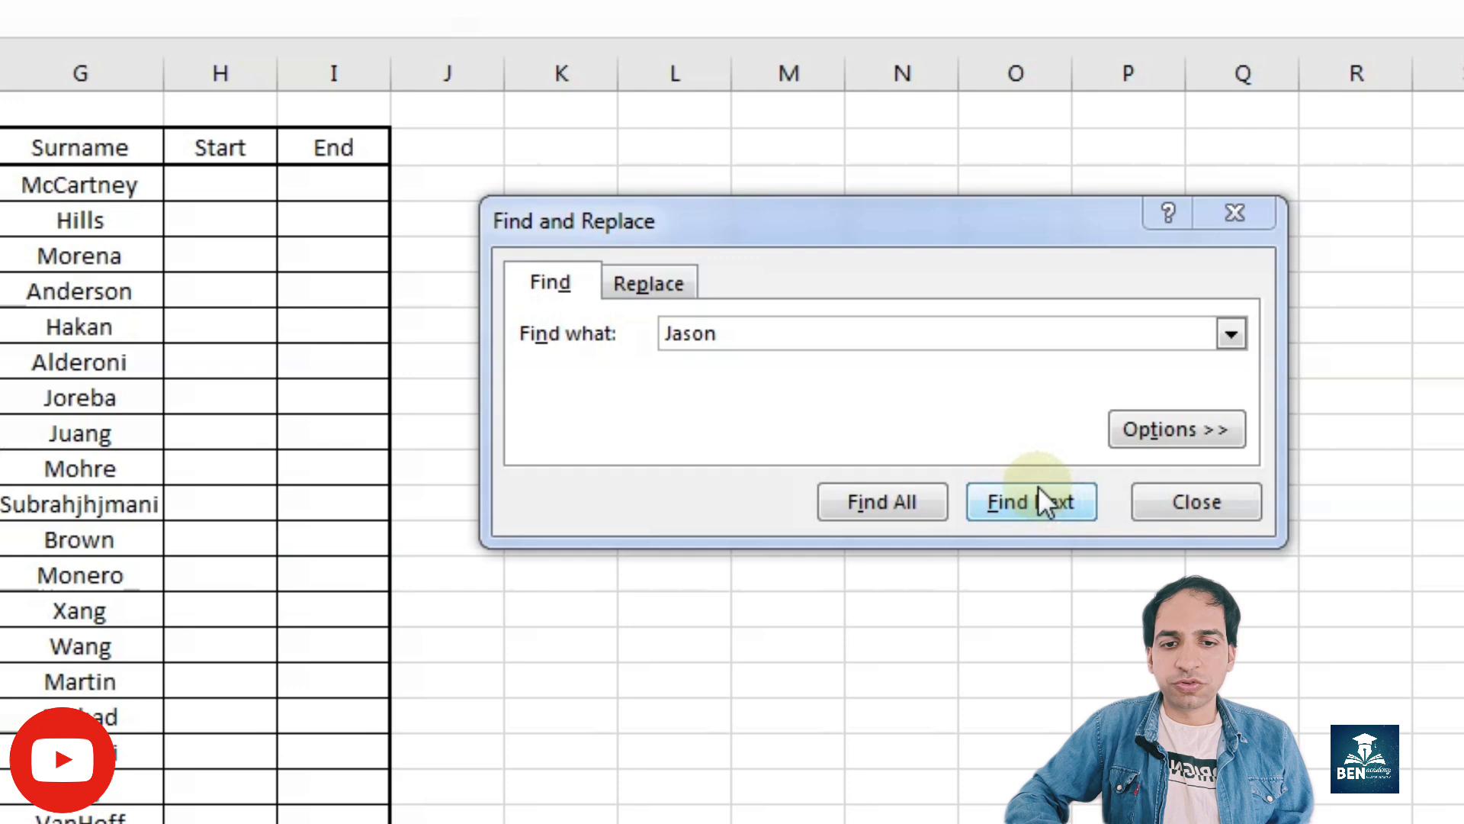
pyautogui.click(1051, 462)
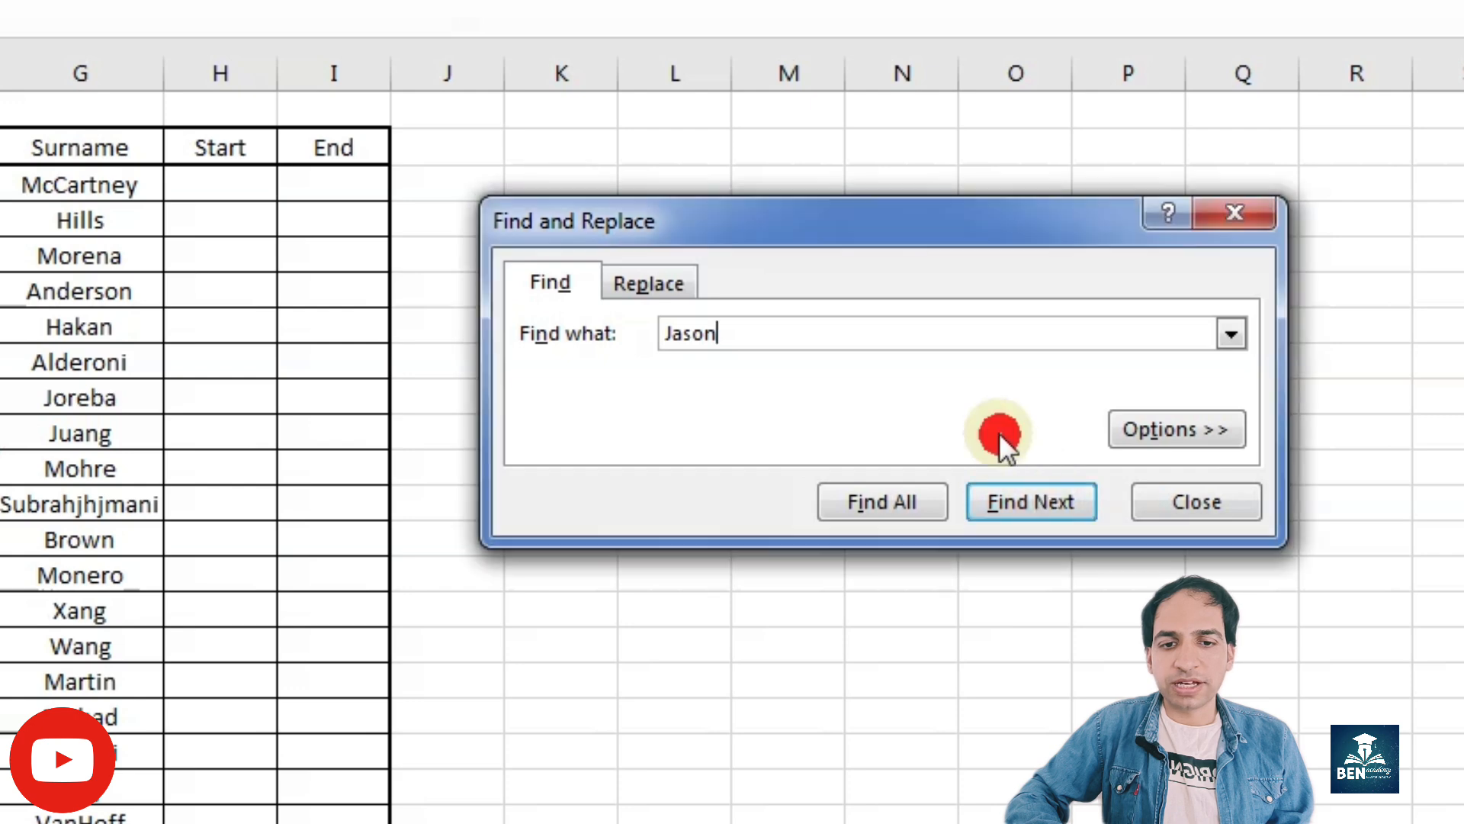
pyautogui.click(1027, 498)
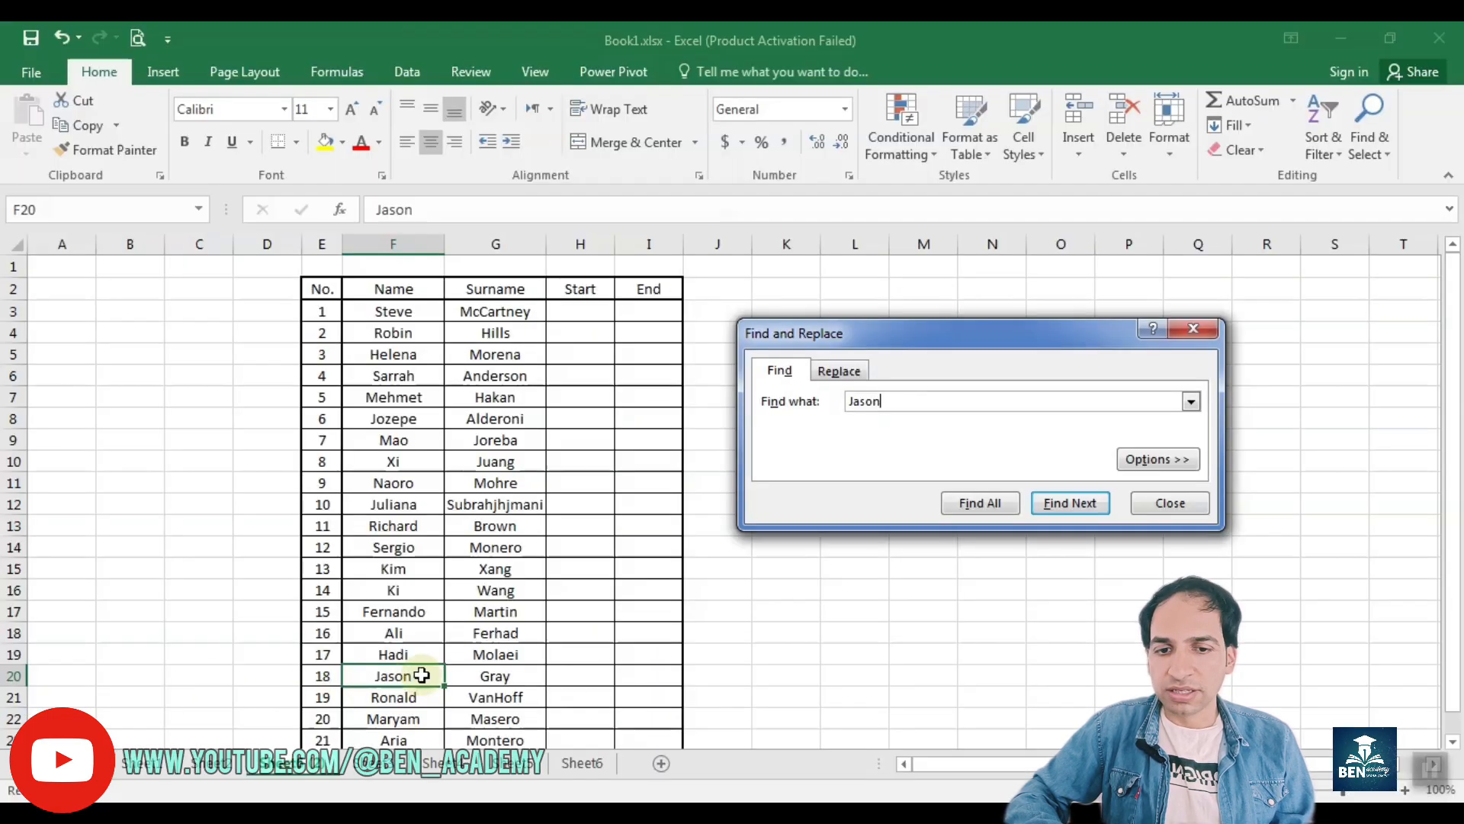
pyautogui.click(1066, 504)
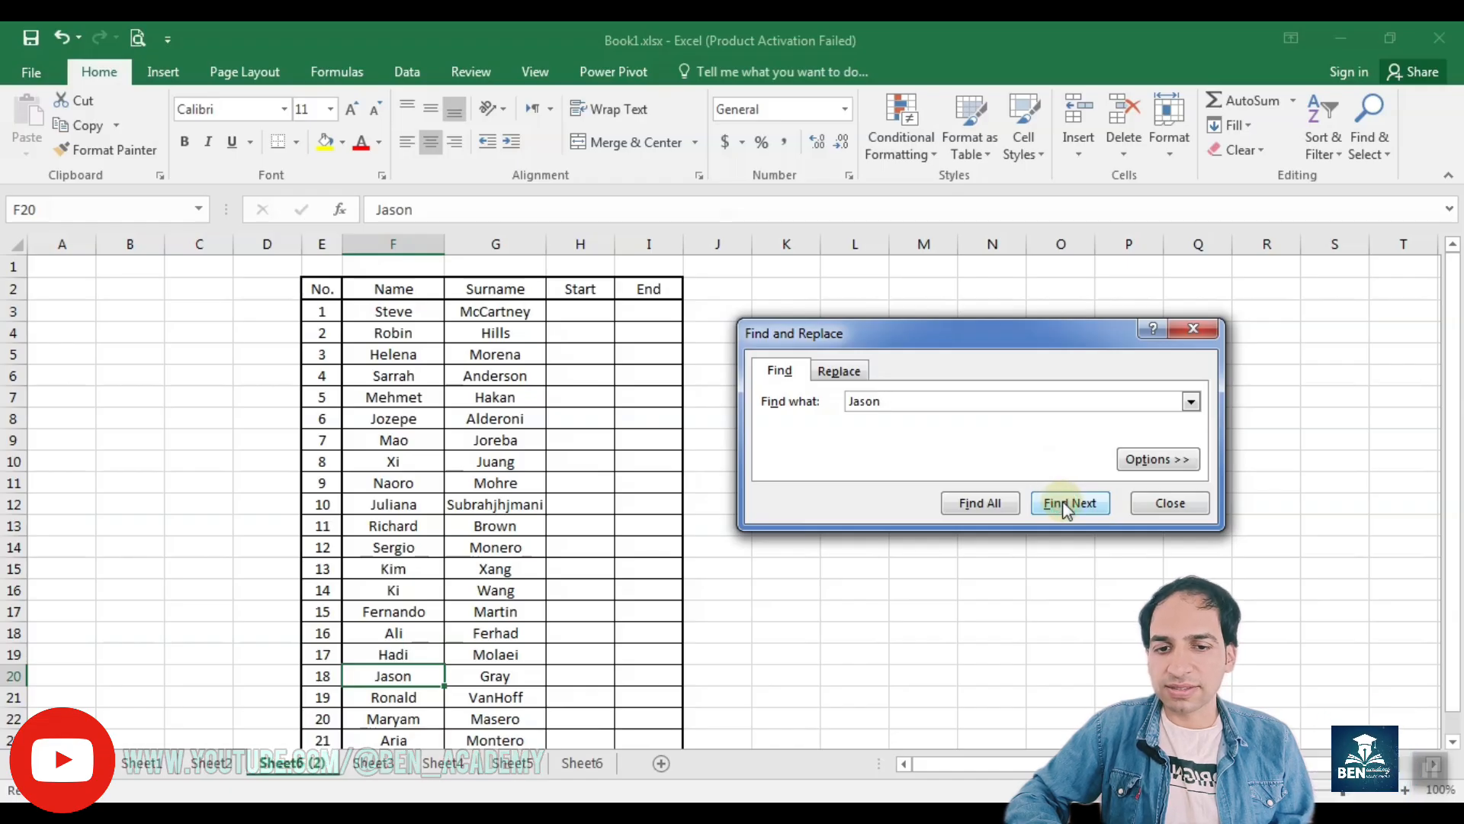
pyautogui.click(1066, 503)
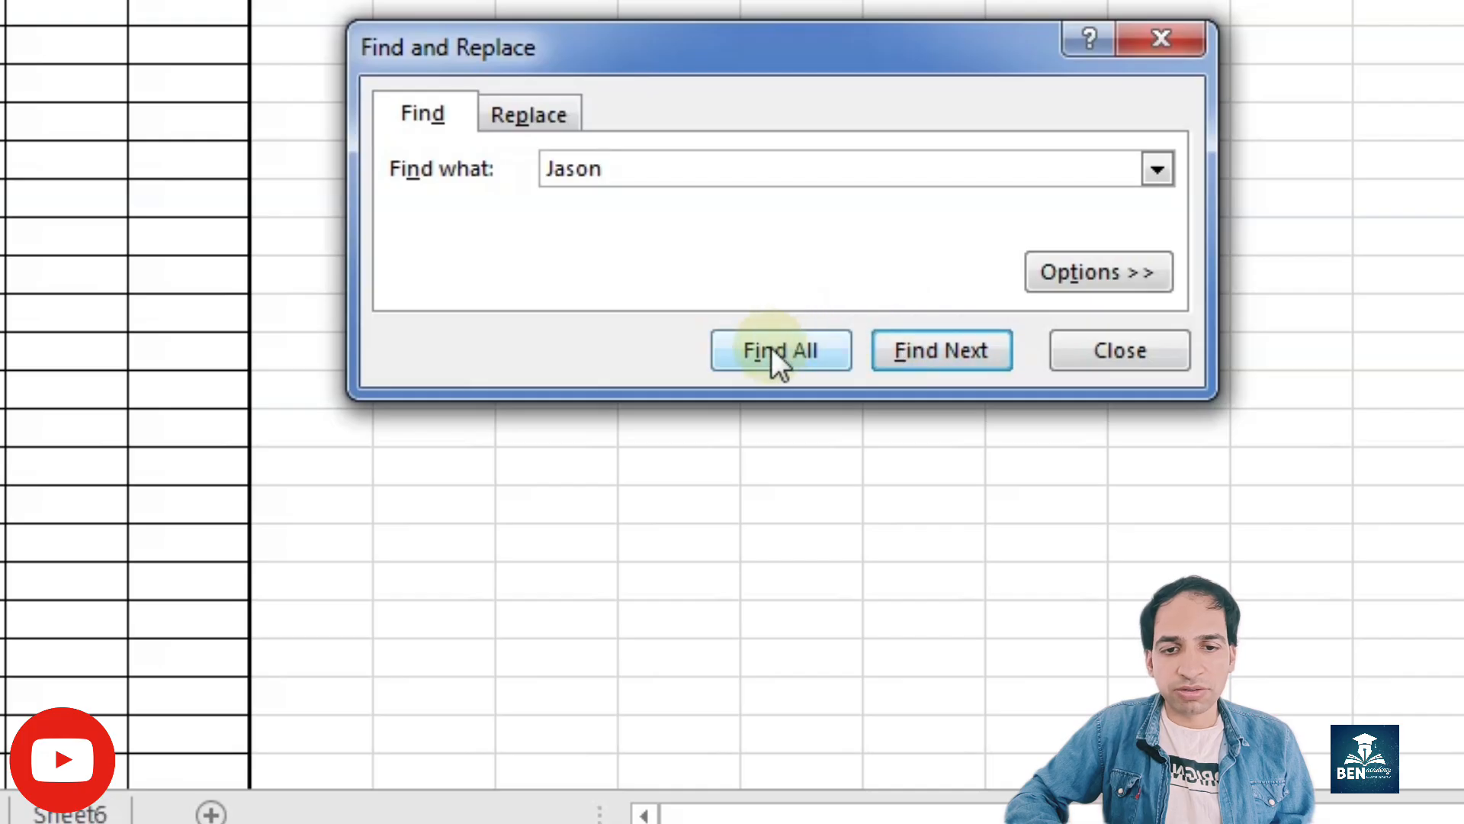
# List all matches for the searched first name, enlarge the results list and select the entry for cell F20.
pyautogui.click(771, 346)
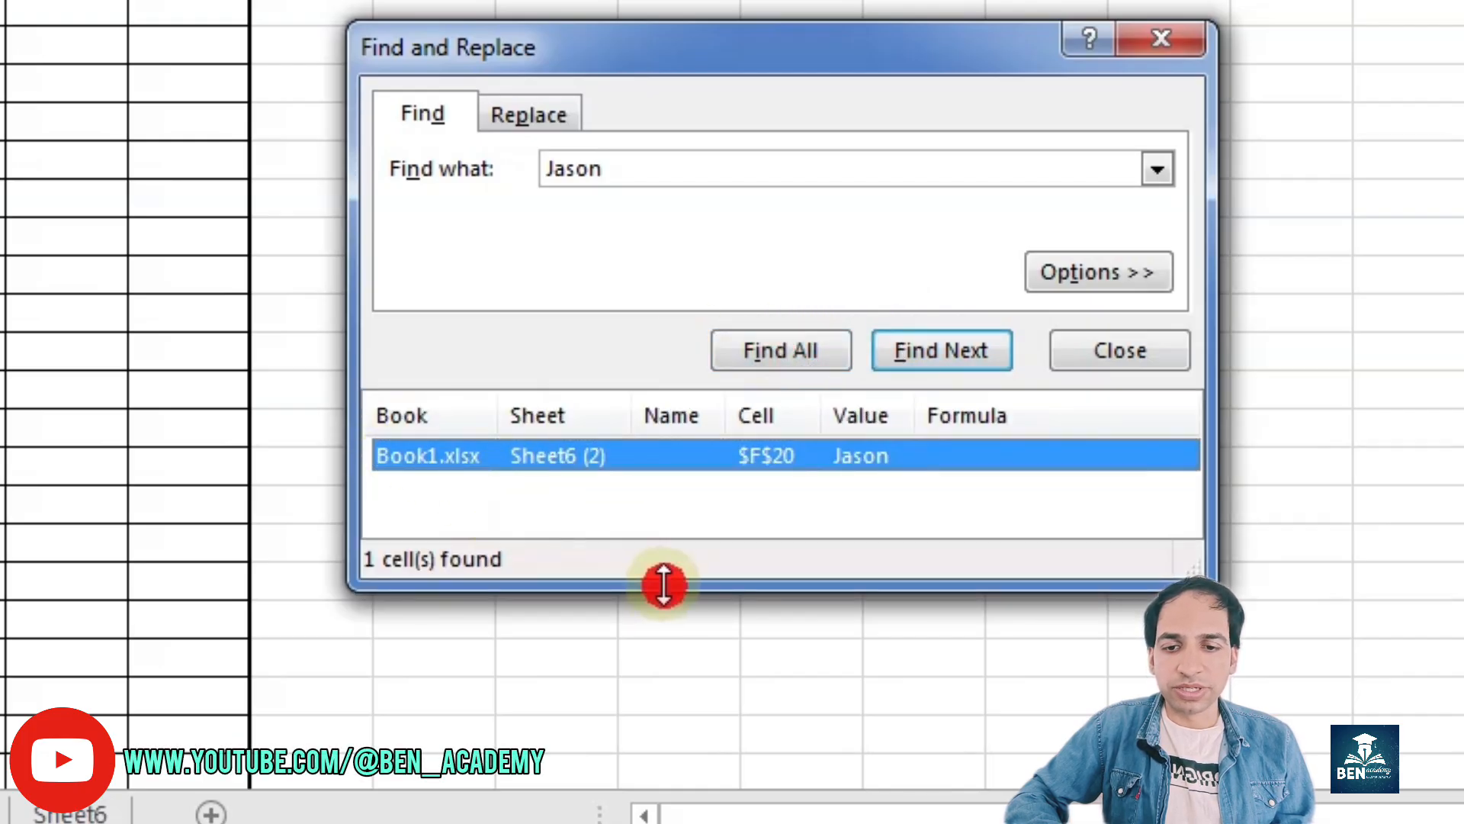
pyautogui.moveTo(663, 586); pyautogui.dragTo(667, 683)
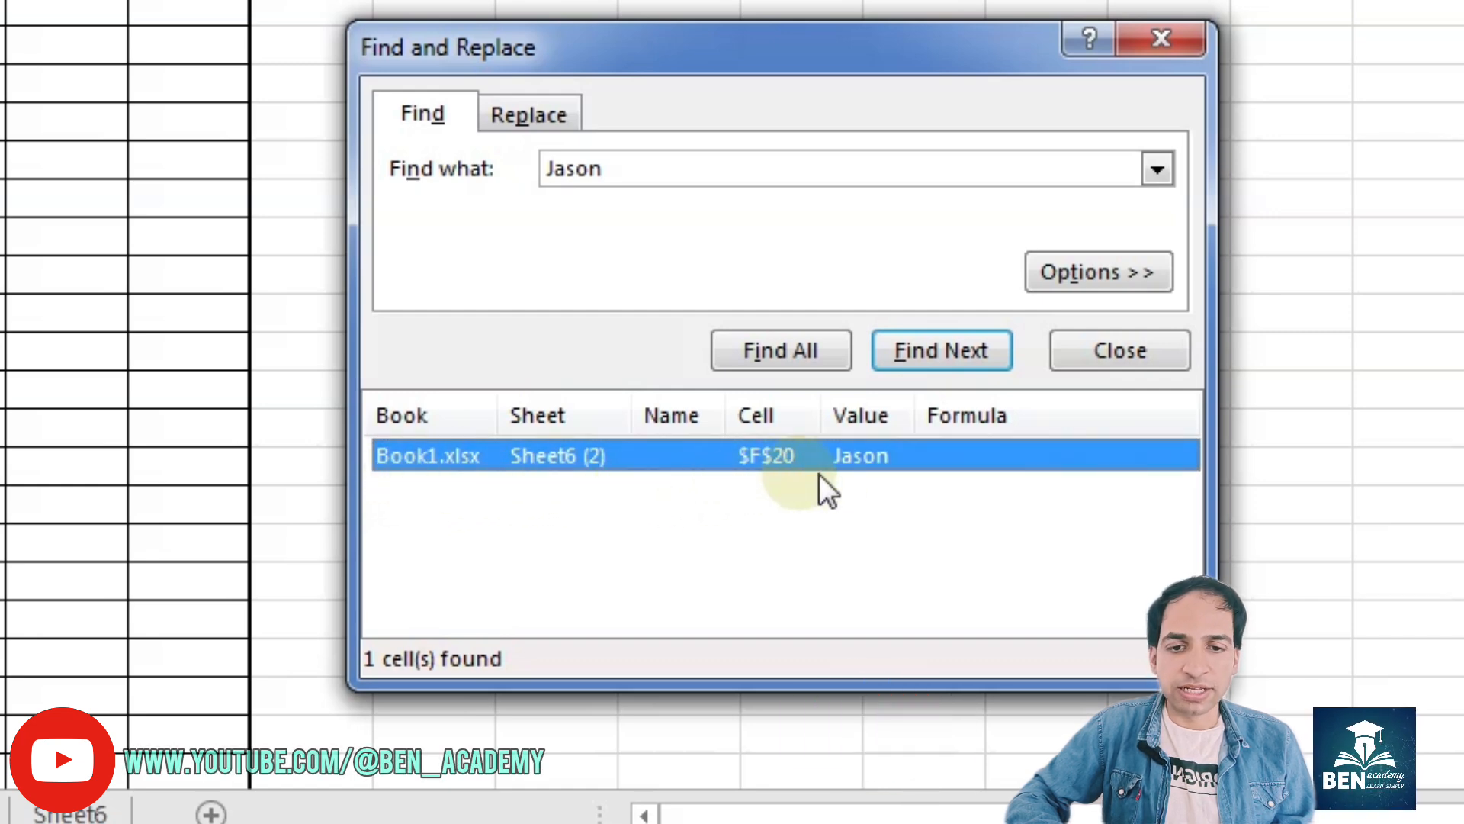
pyautogui.click(861, 468)
pyautogui.click(639, 175)
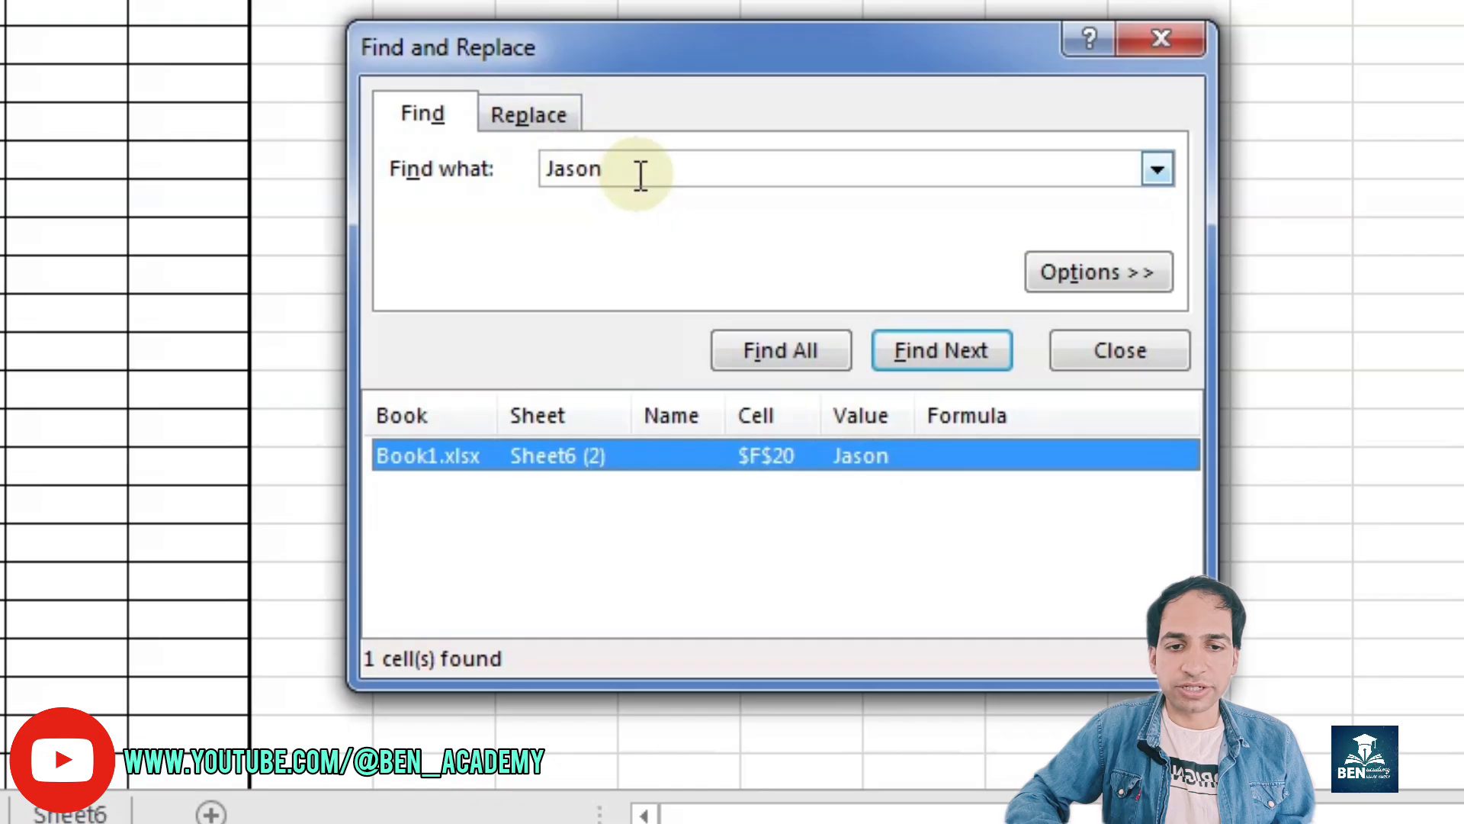
pyautogui.click(762, 462)
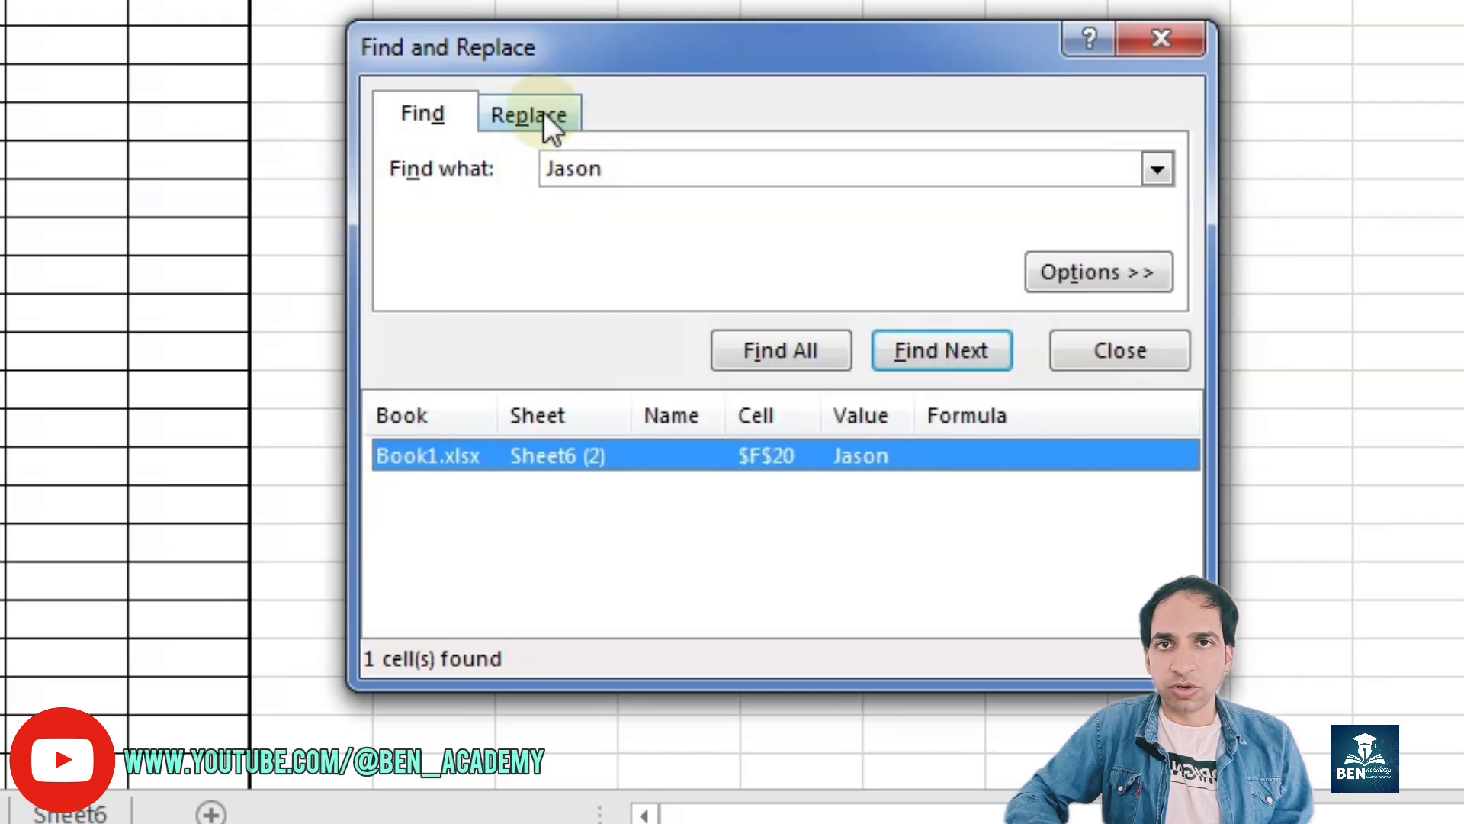
# Reopen Find and Replace in replace mode with the first name from cell F20 as the search text.
pyautogui.click(543, 111)
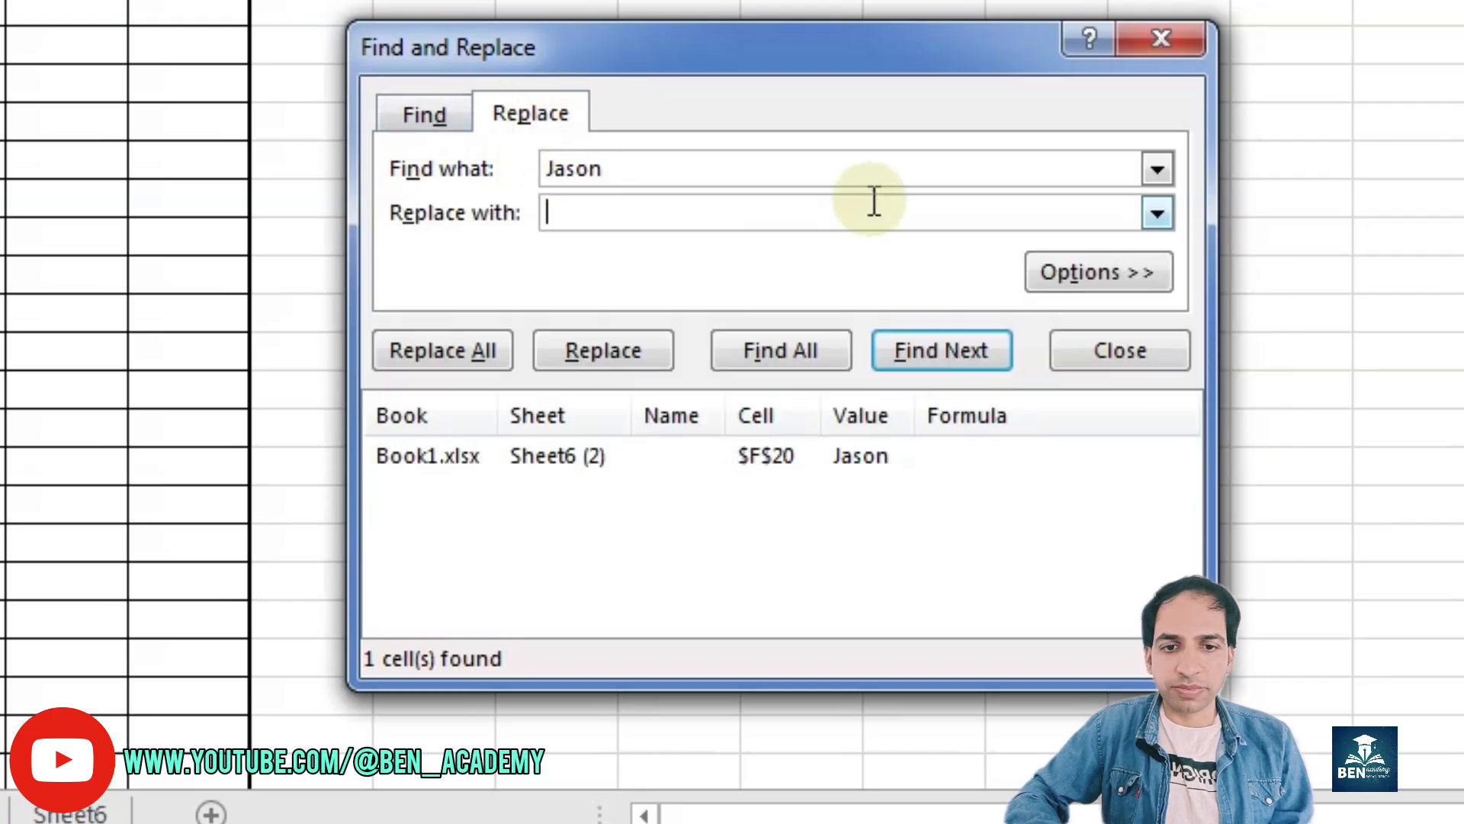
pyautogui.click(1157, 39)
pyautogui.hotkey('ctrl', 'h')
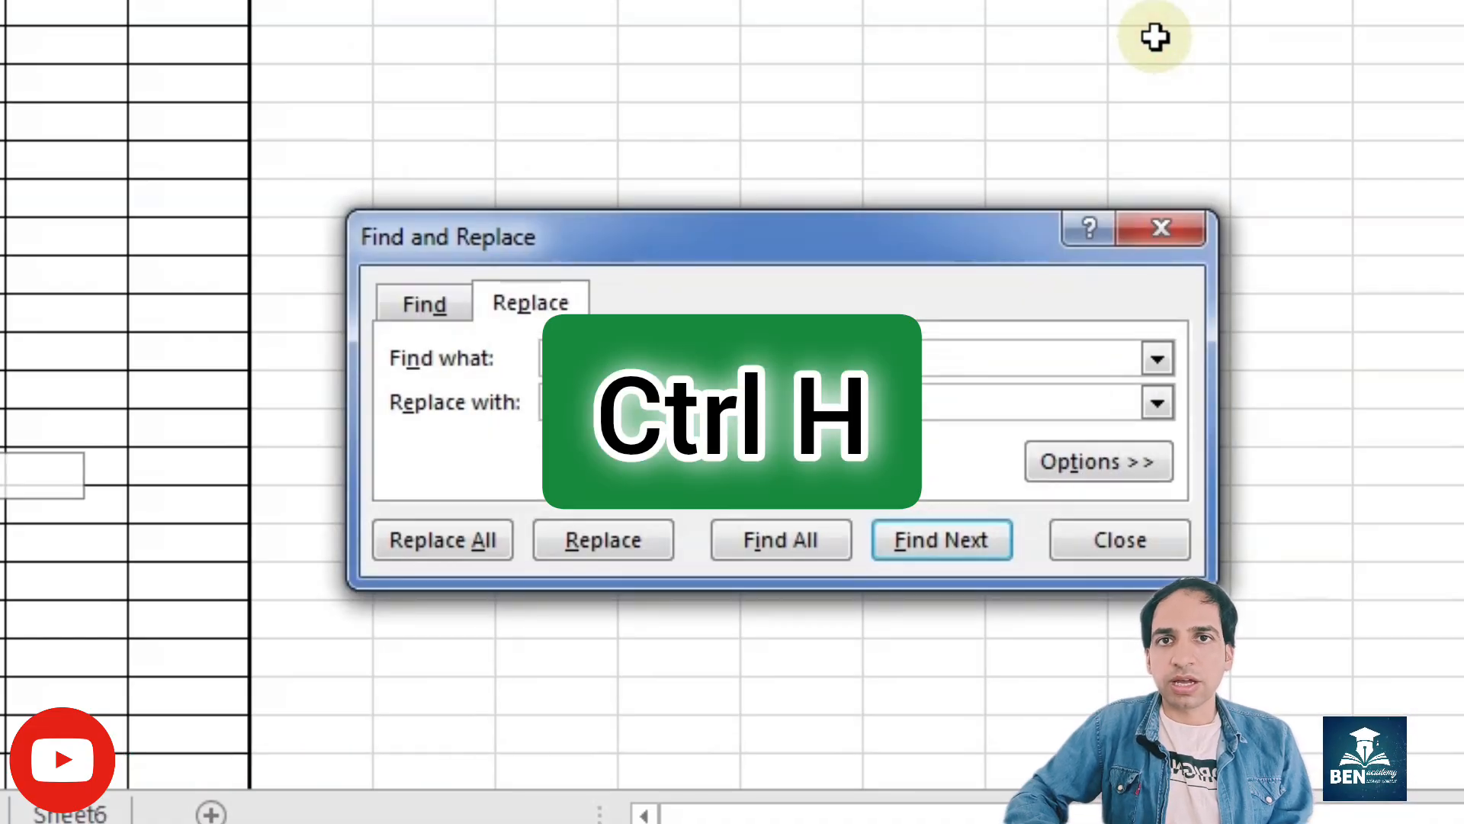
pyautogui.write('Jason')
pyautogui.moveTo(631, 247); pyautogui.dragTo(602, 104)
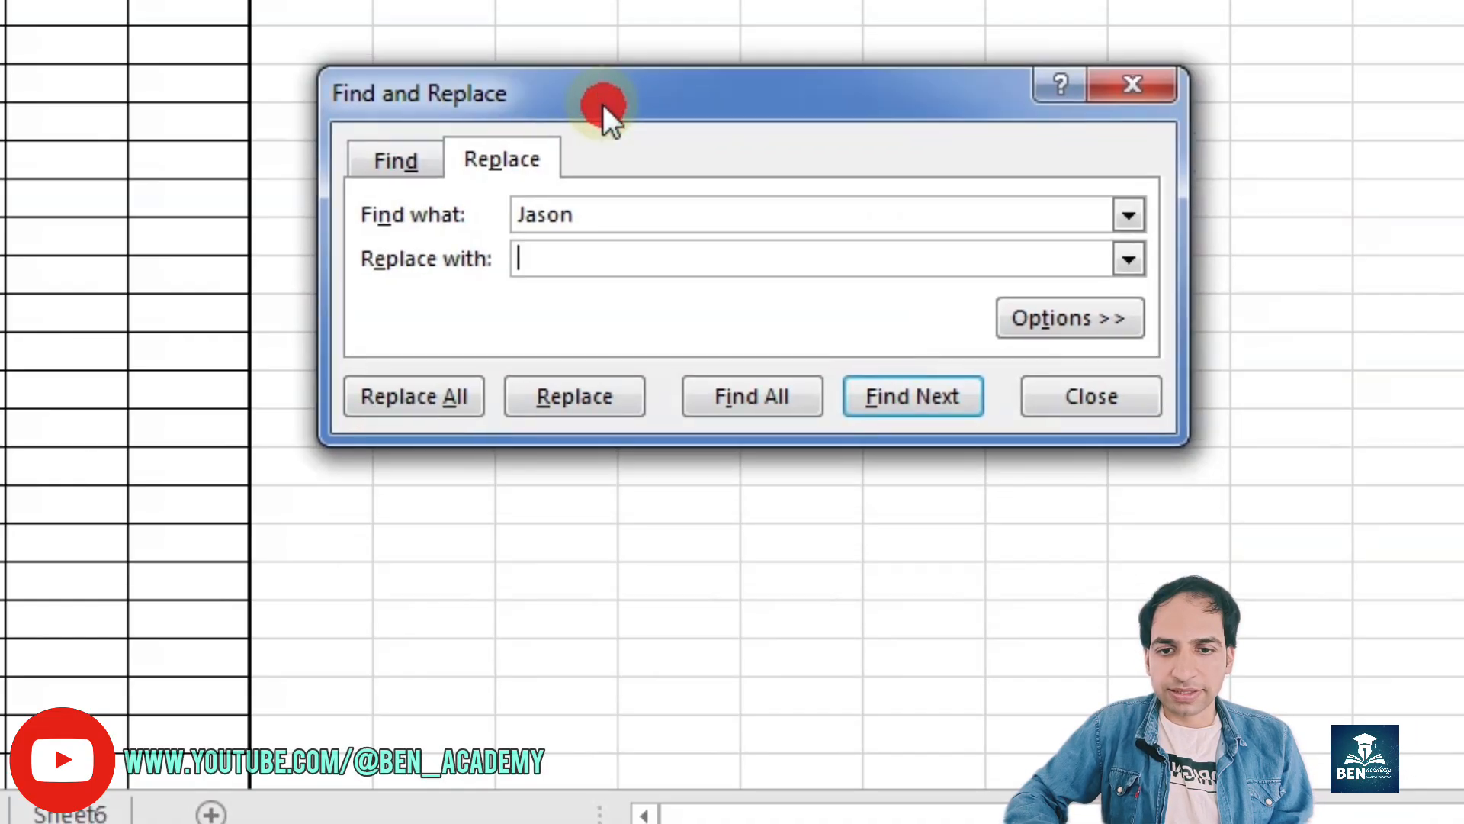
# Enter a different first name as the replacement text, find the match in cell F20 and replace it.
pyautogui.click(585, 212)
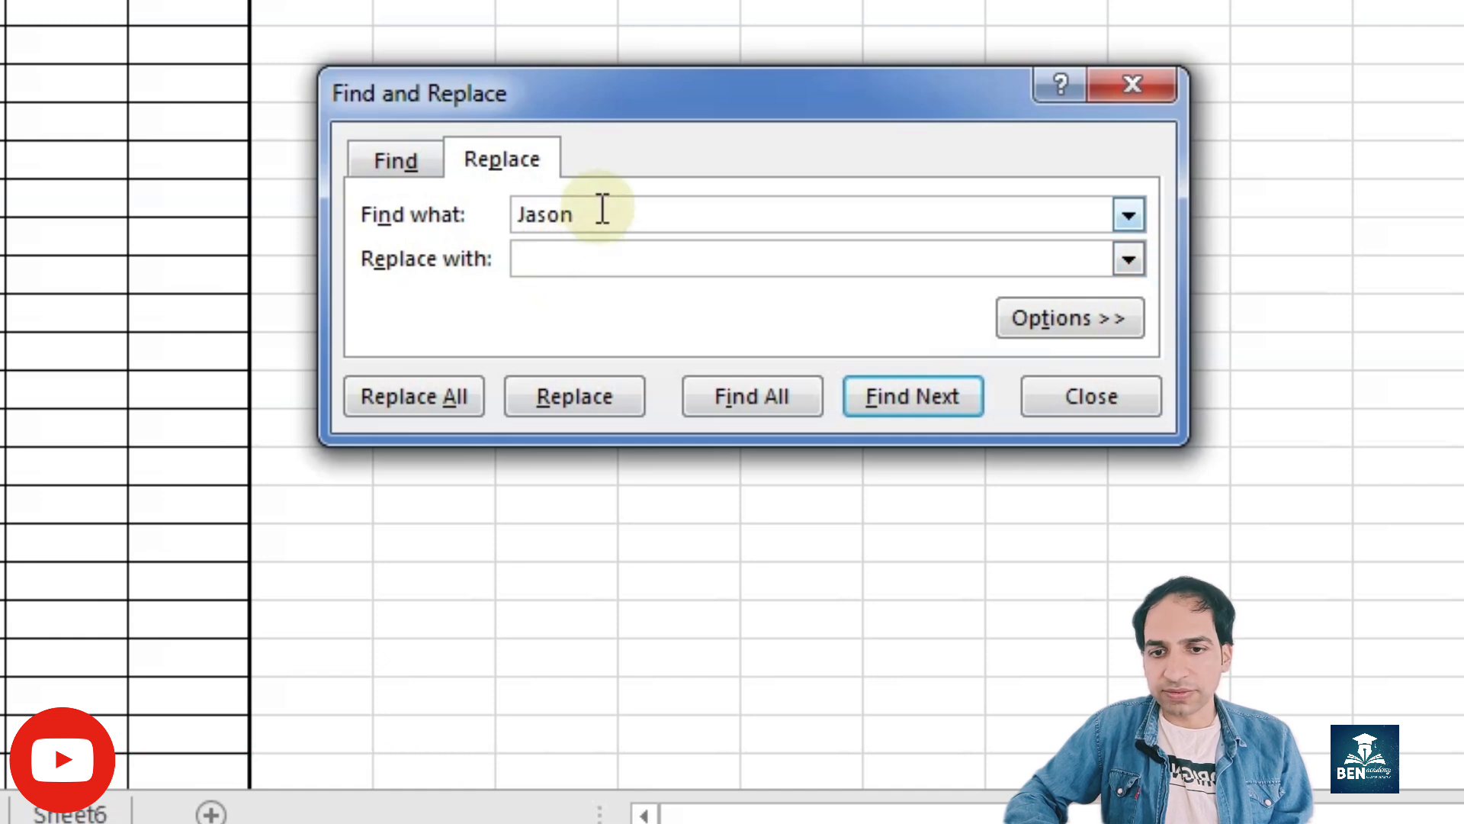
pyautogui.click(545, 258)
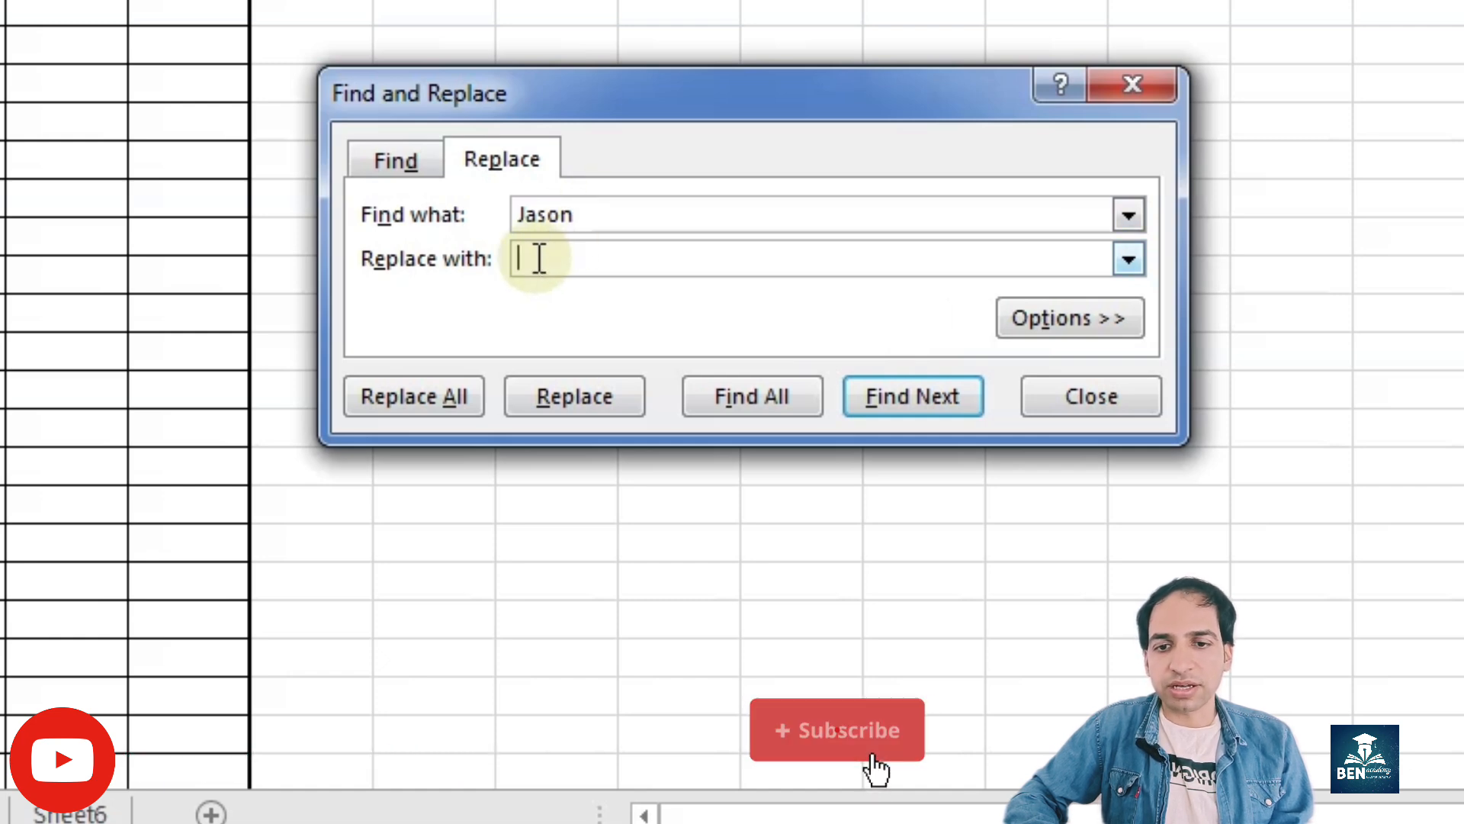
pyautogui.click(537, 258)
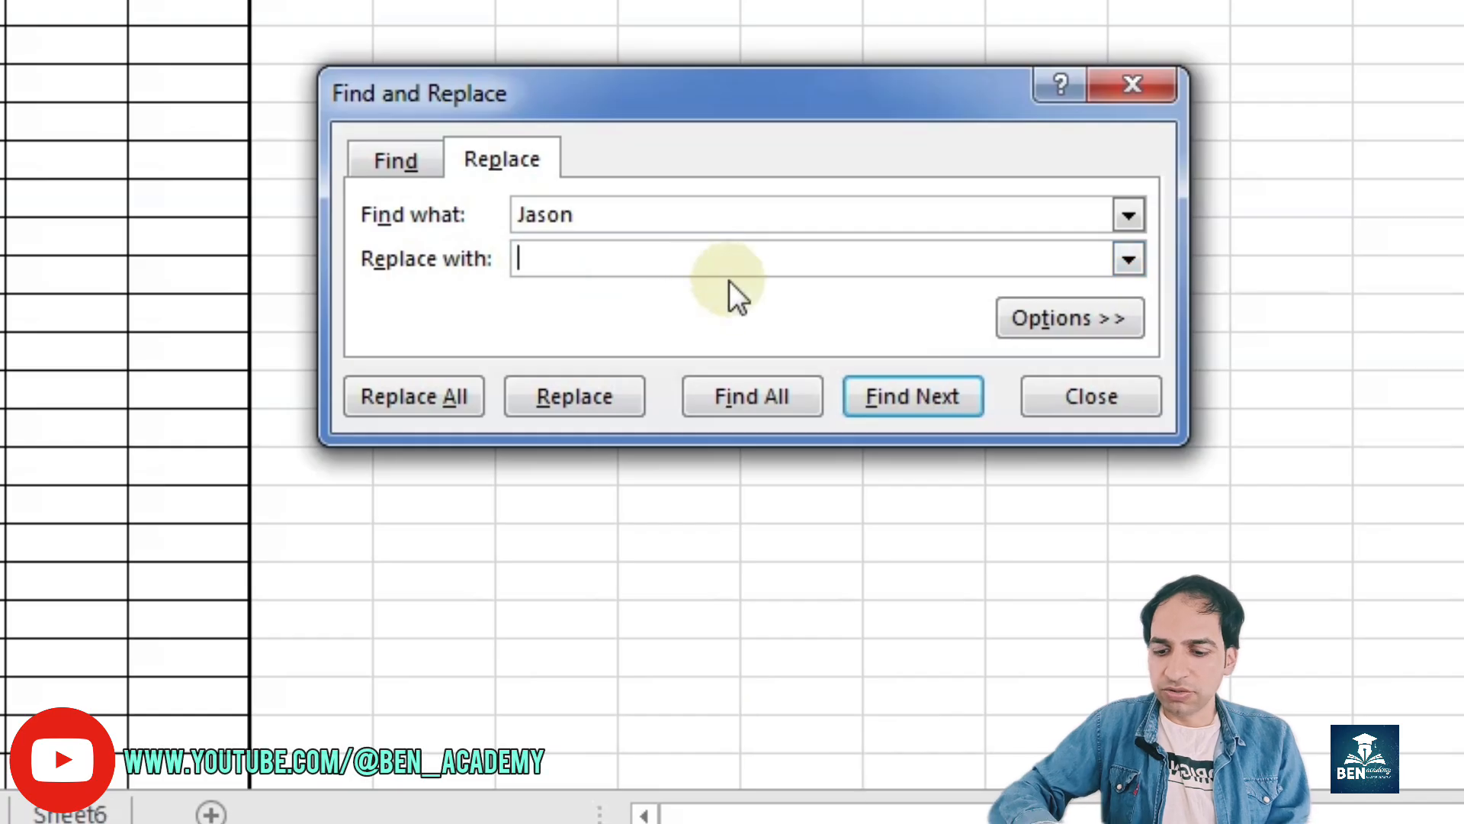
pyautogui.write('John')
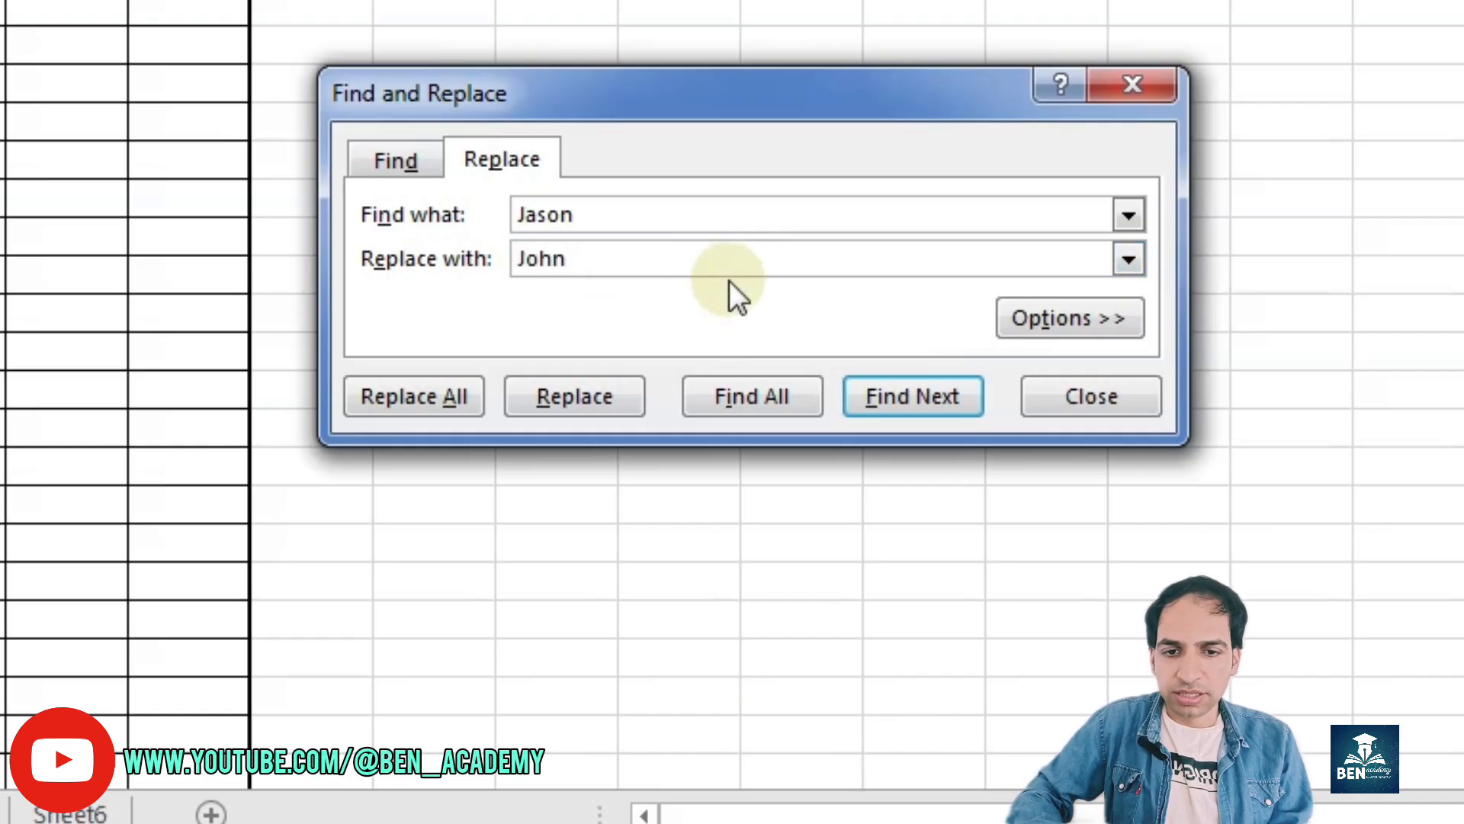
pyautogui.click(886, 396)
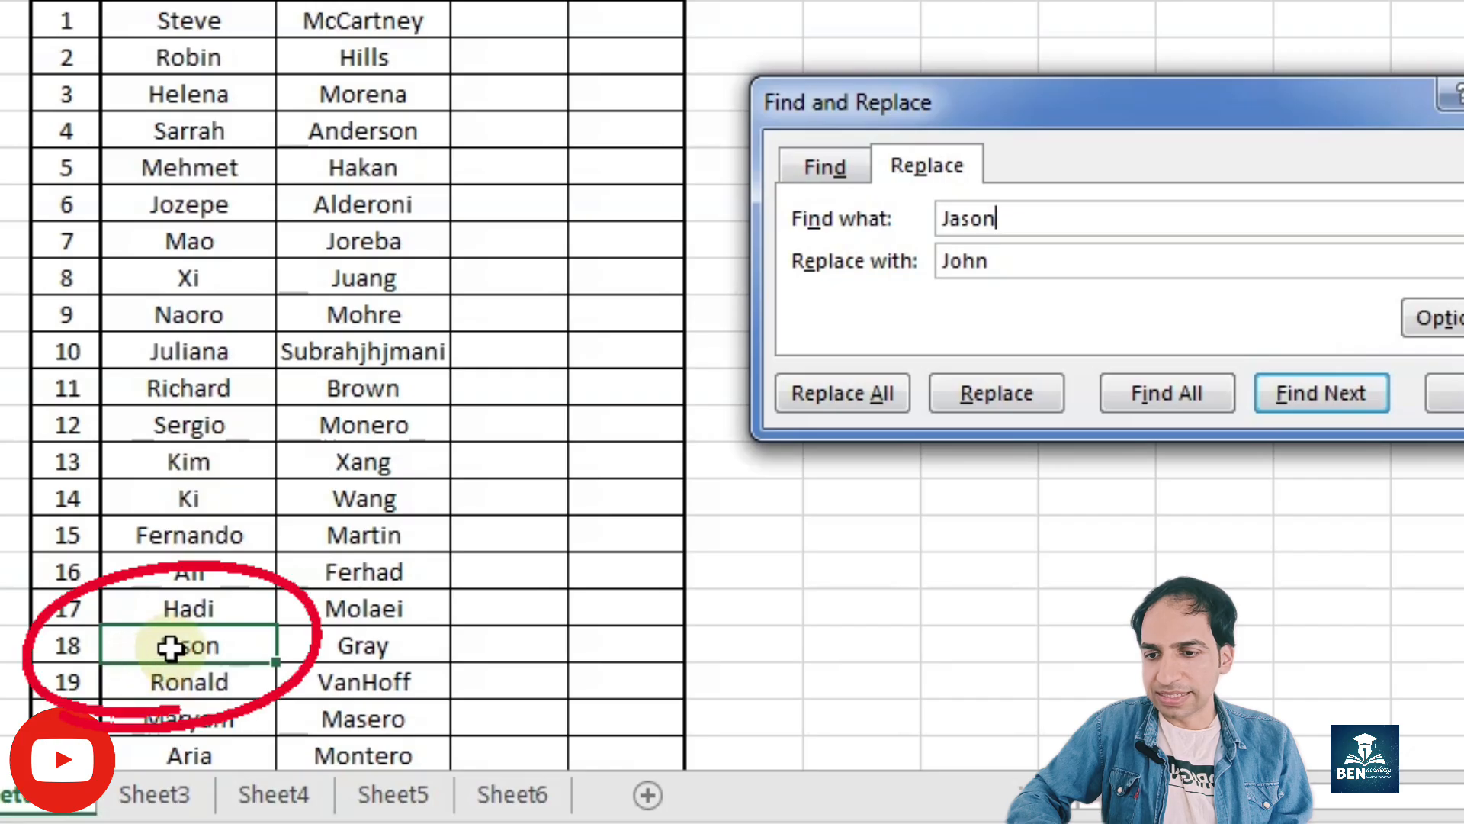
pyautogui.click(1007, 392)
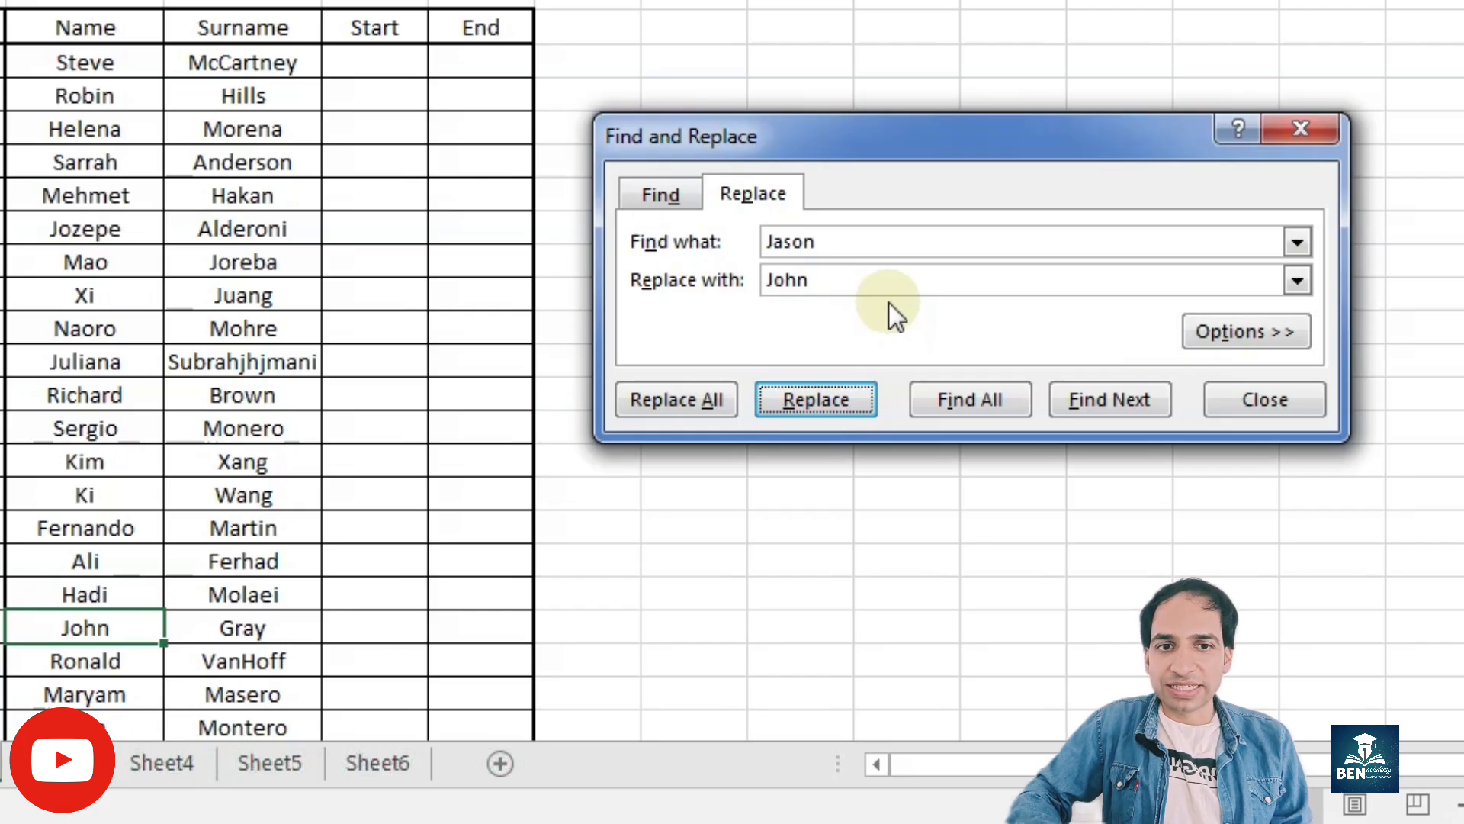
# Show the additional find and replace options and set the search scope to Workbook.
pyautogui.click(1239, 330)
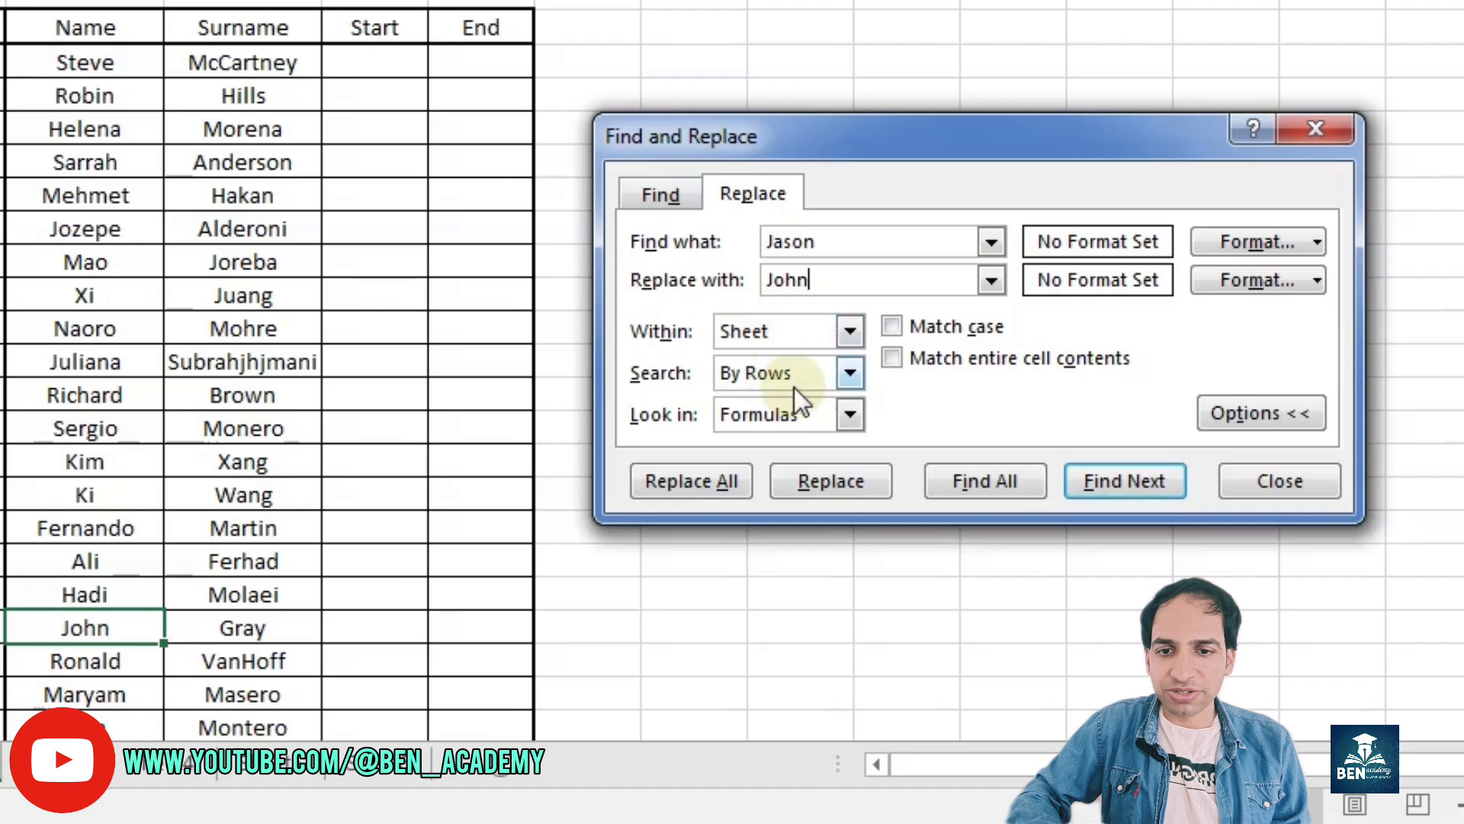
pyautogui.click(848, 330)
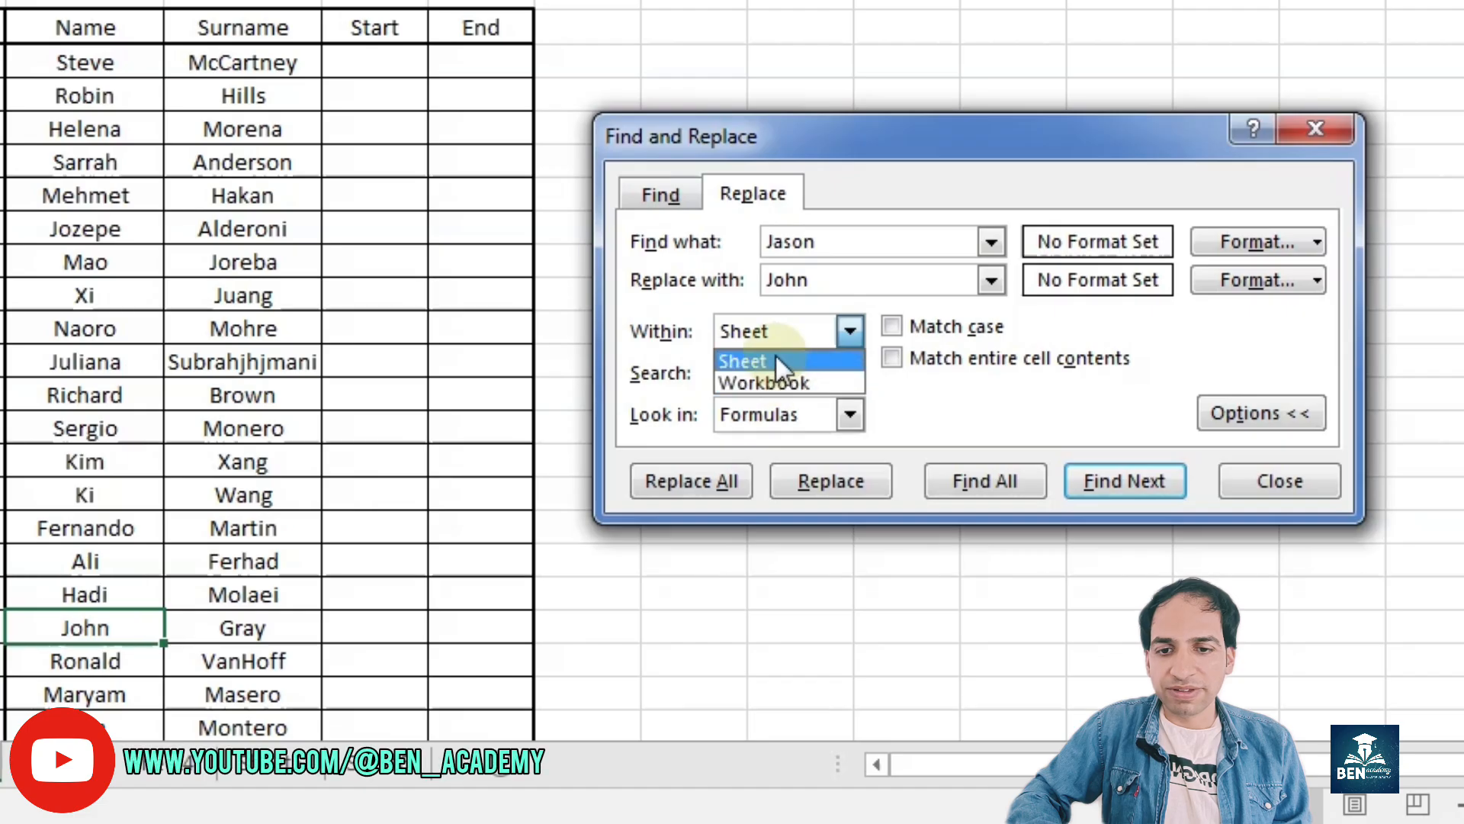
pyautogui.click(762, 382)
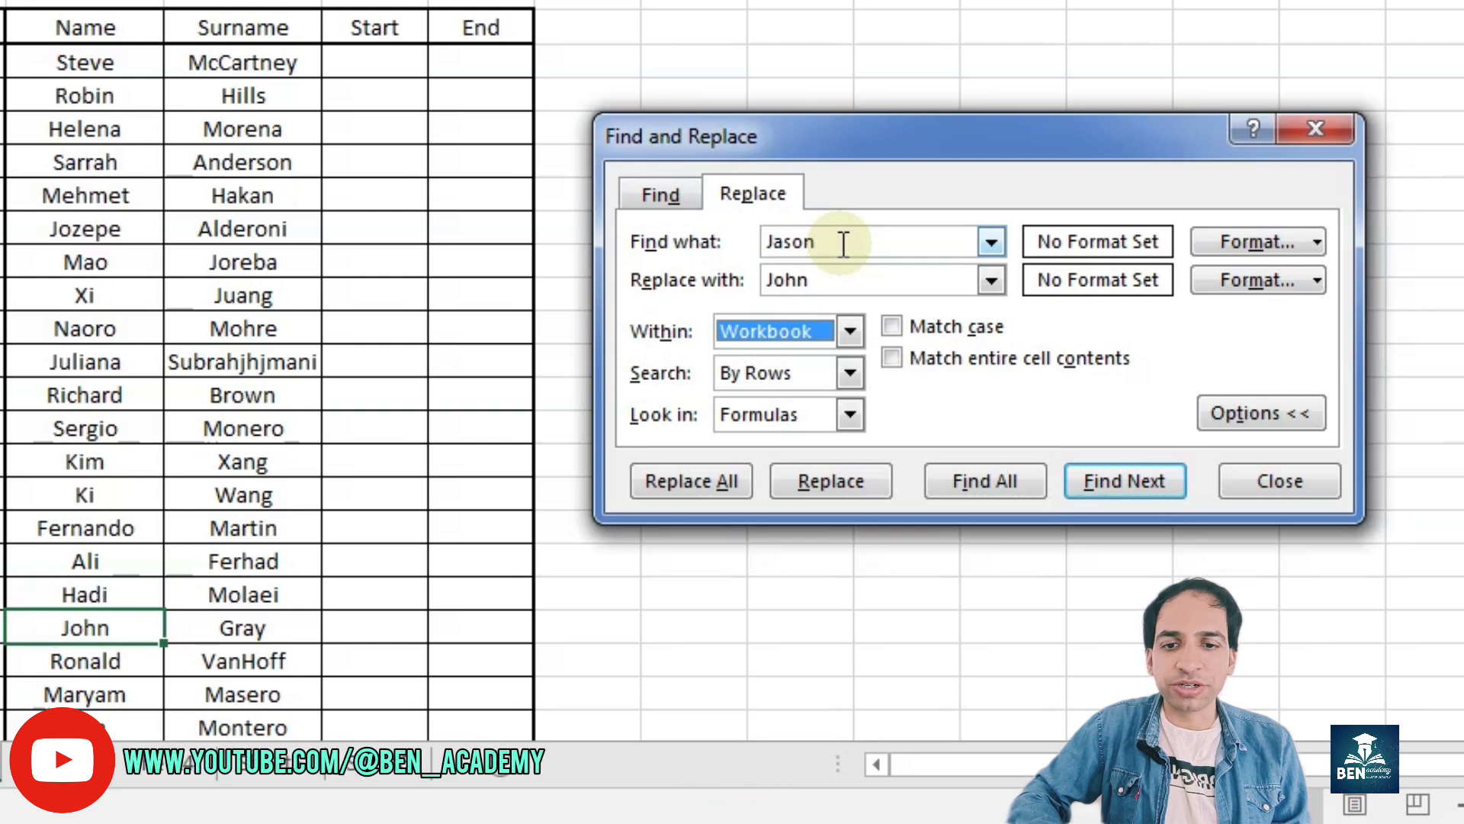
pyautogui.click(764, 376)
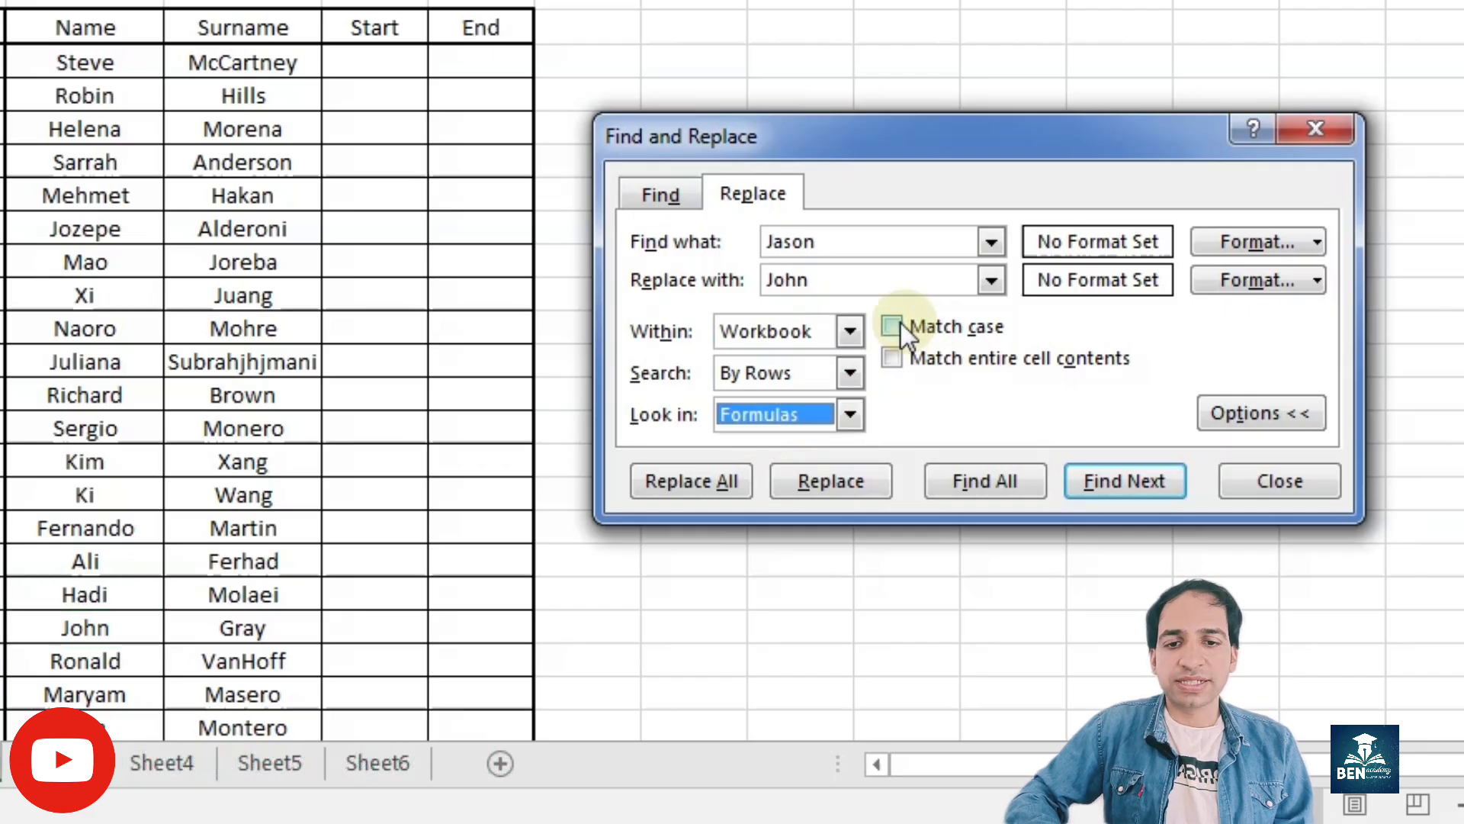
pyautogui.click(892, 328)
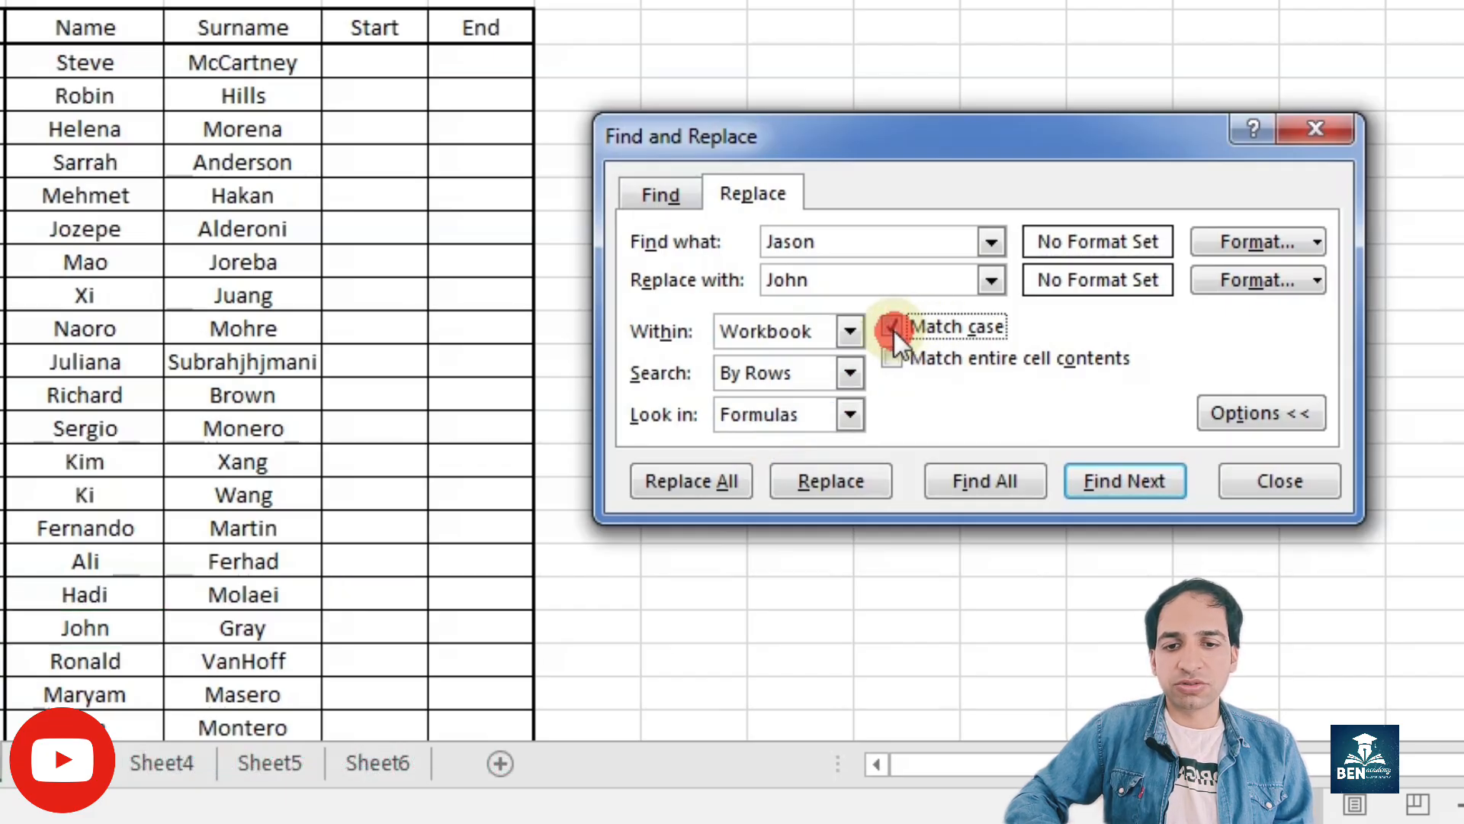
pyautogui.click(811, 238)
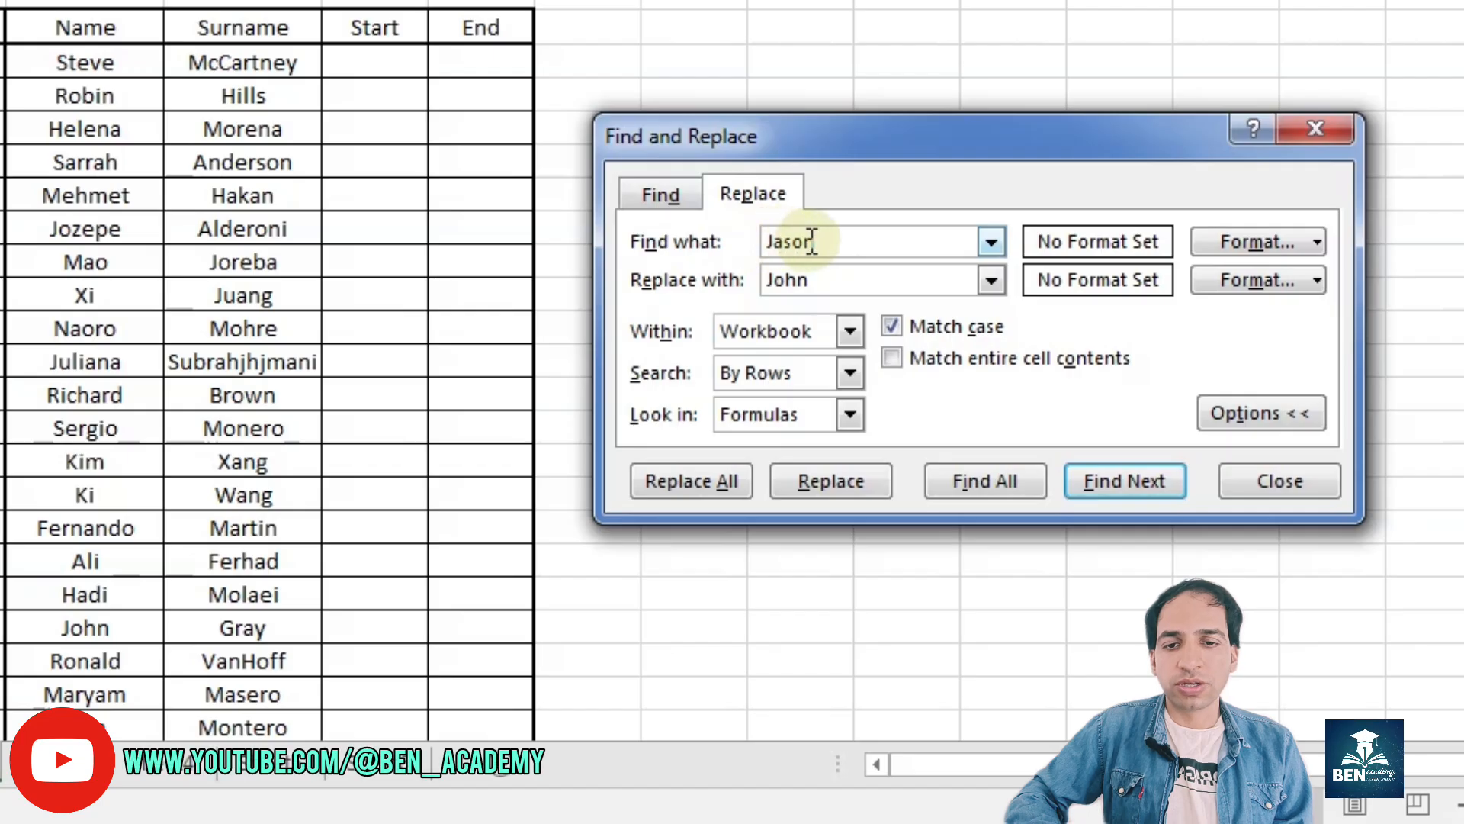
pyautogui.click(892, 327)
pyautogui.click(828, 243)
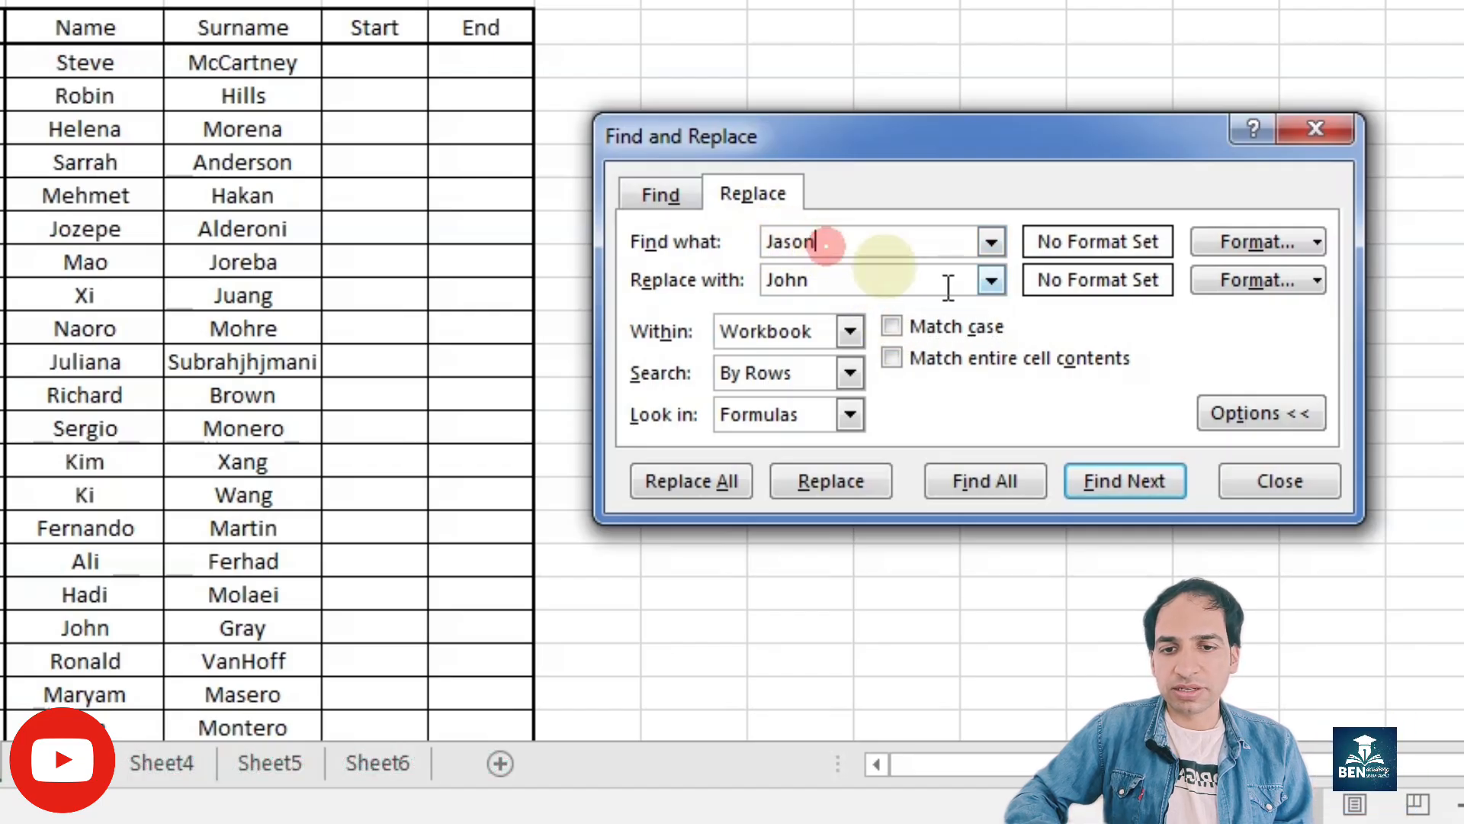
pyautogui.write('ja')
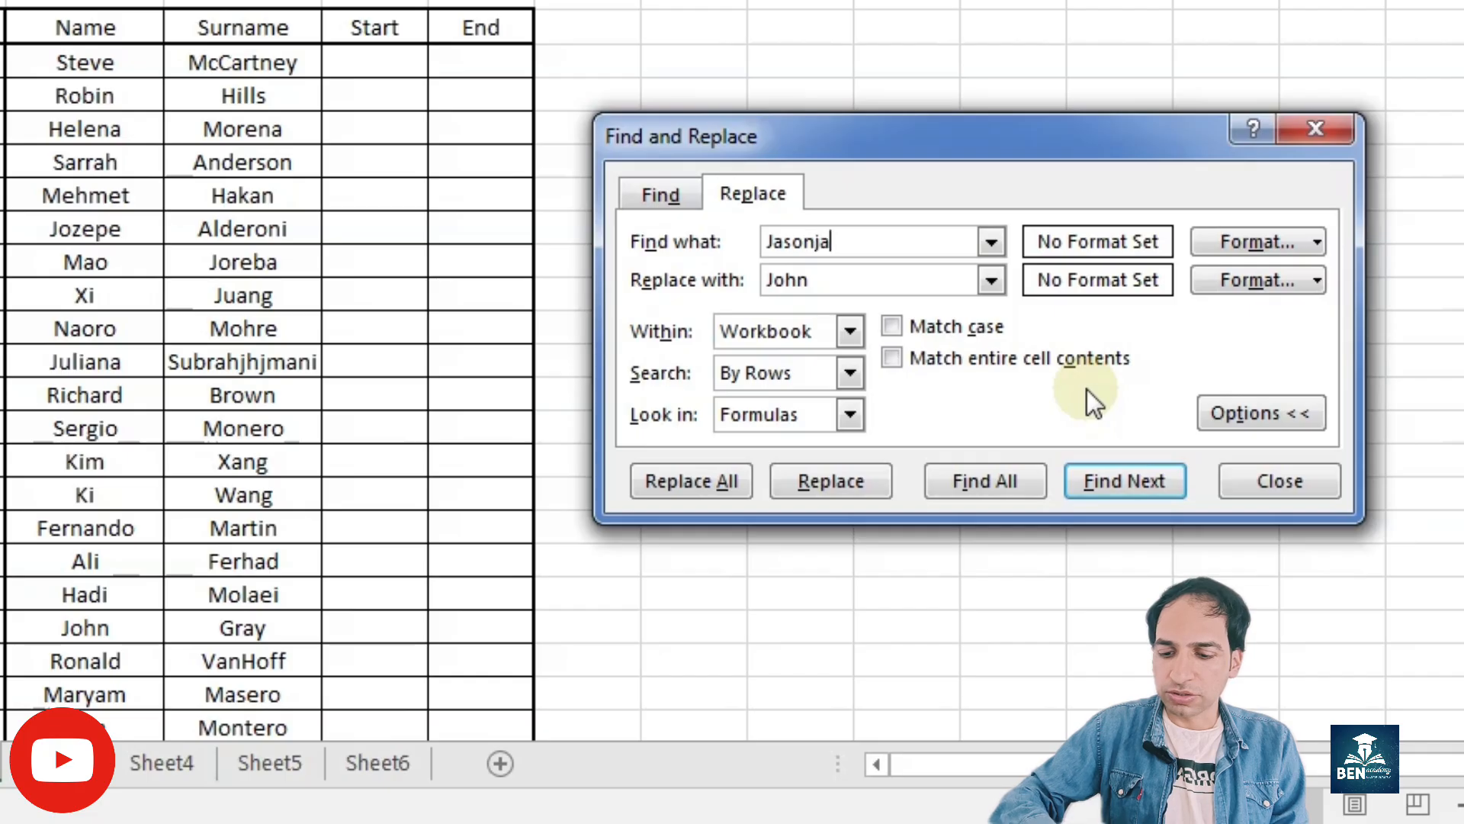
pyautogui.write('ck')
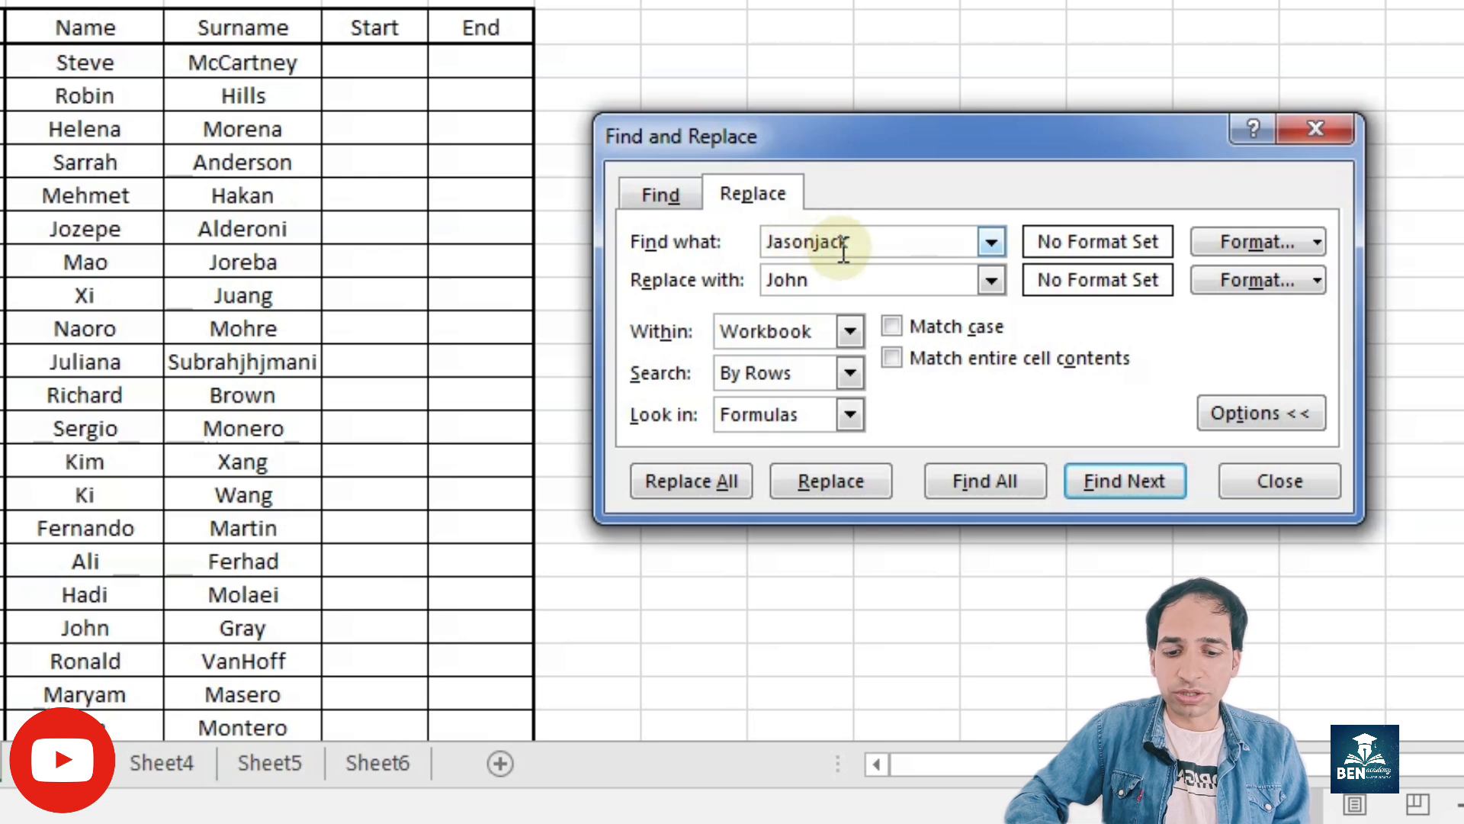
pyautogui.press('BackSpace')
pyautogui.press('BackSpace')
pyautogui.press('BackSpace')
pyautogui.press('BackSpace')
# Enable Match case for the search, then collapse and expand the additional options.
pyautogui.click(891, 325)
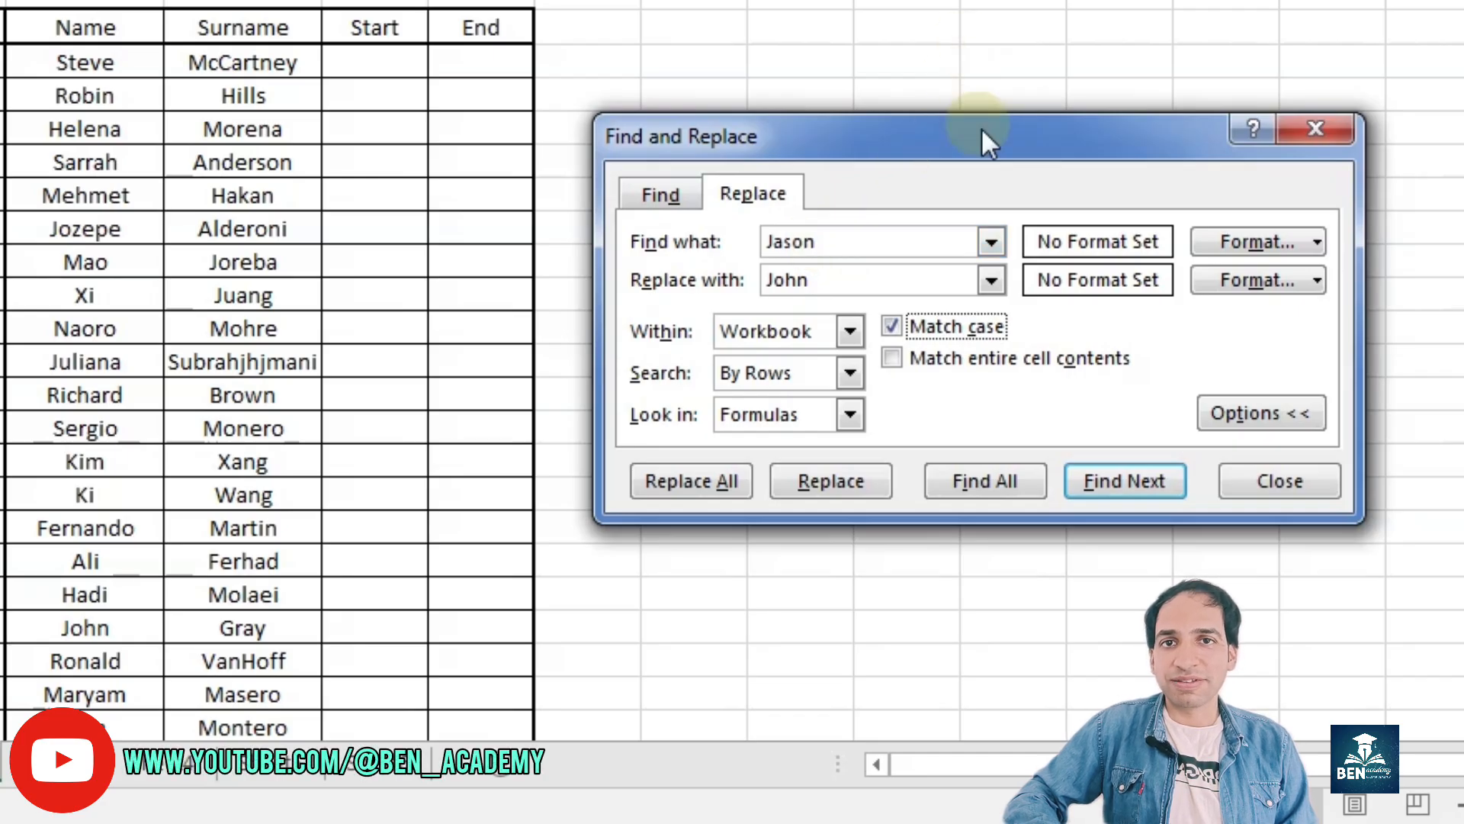
pyautogui.click(1260, 415)
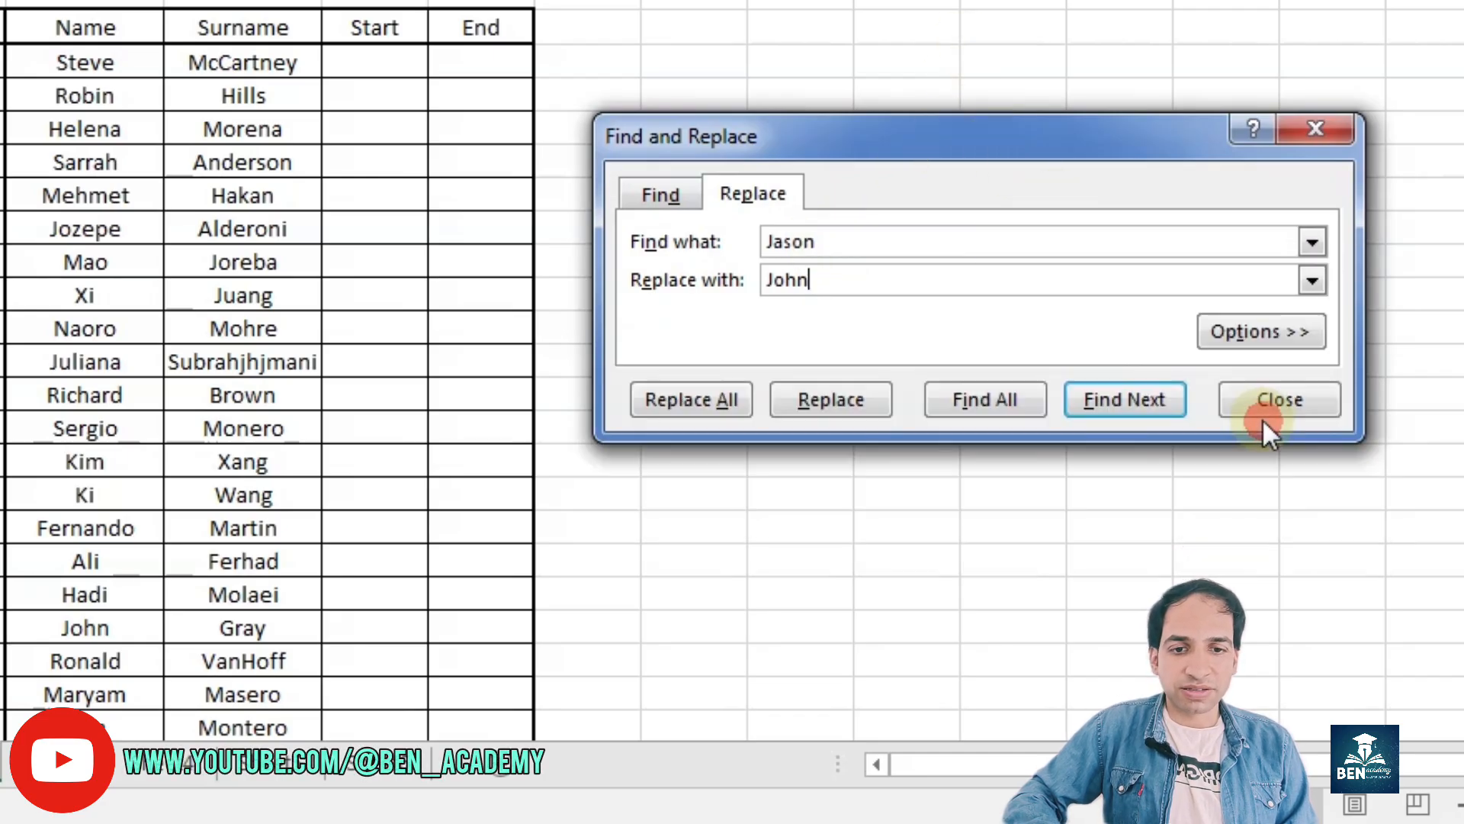
pyautogui.click(1256, 318)
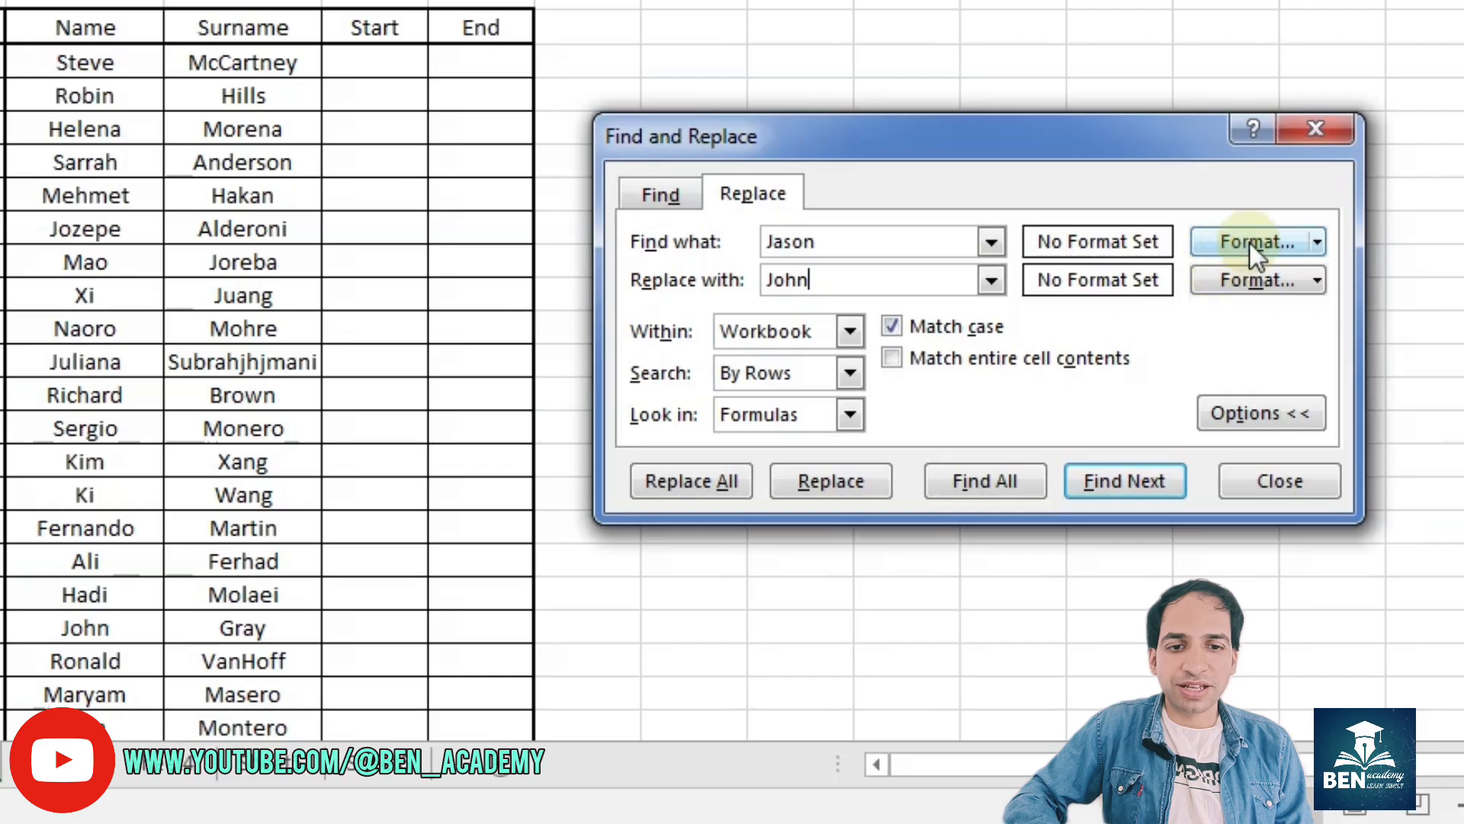
# Set the format of the search text to the Bold font style.
pyautogui.click(1320, 242)
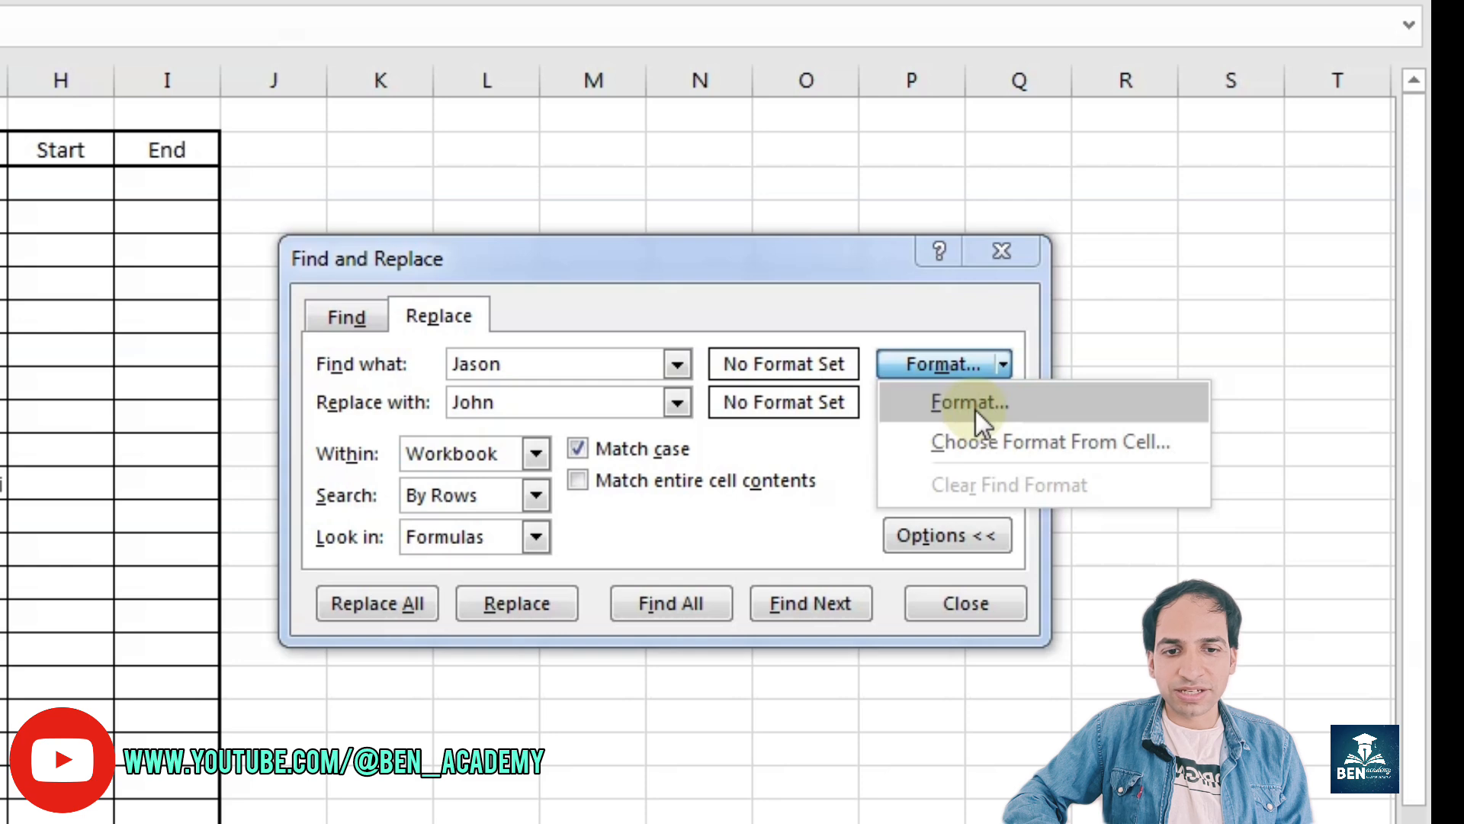
pyautogui.click(989, 401)
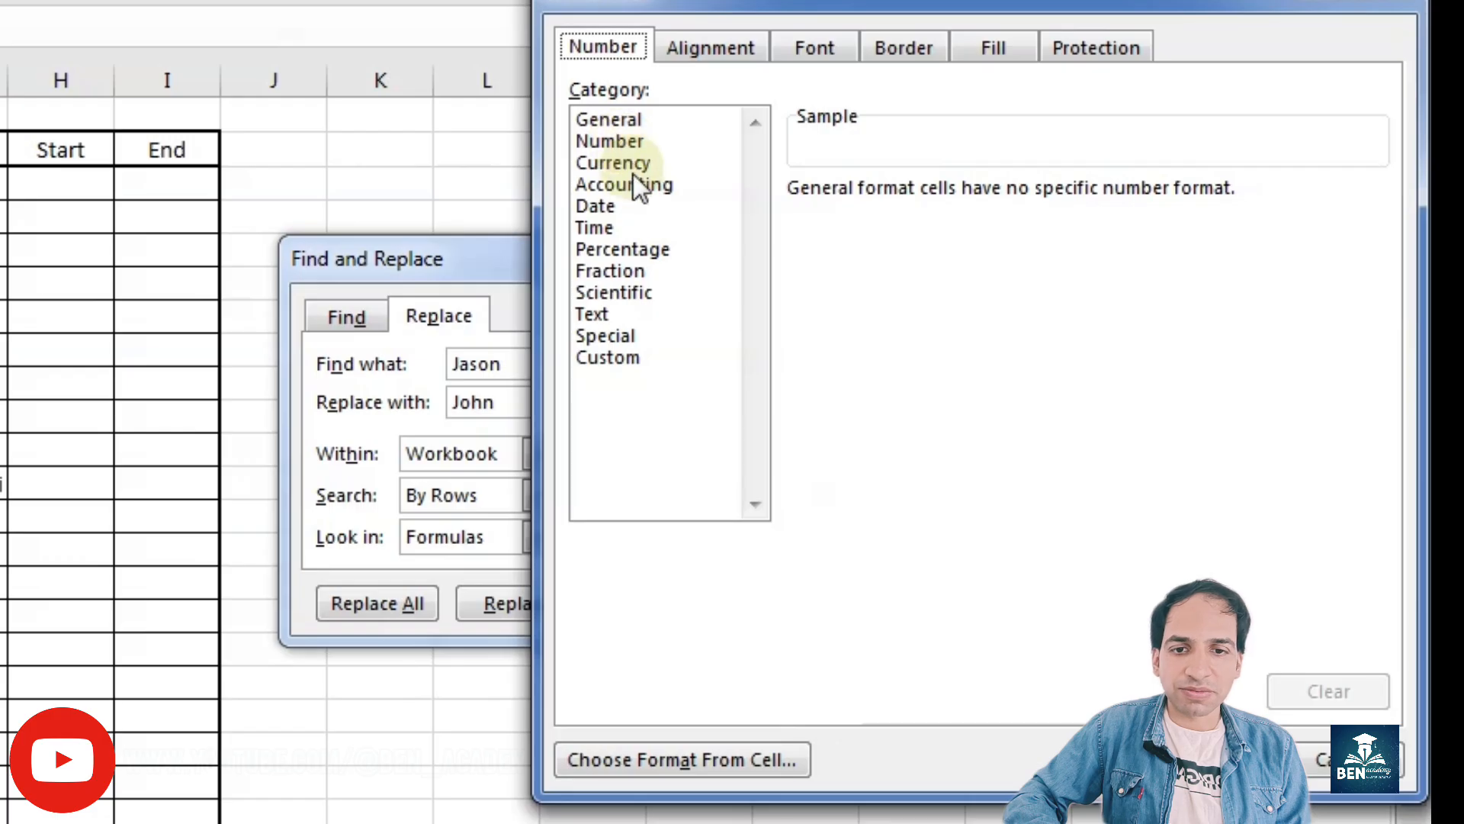
pyautogui.click(813, 47)
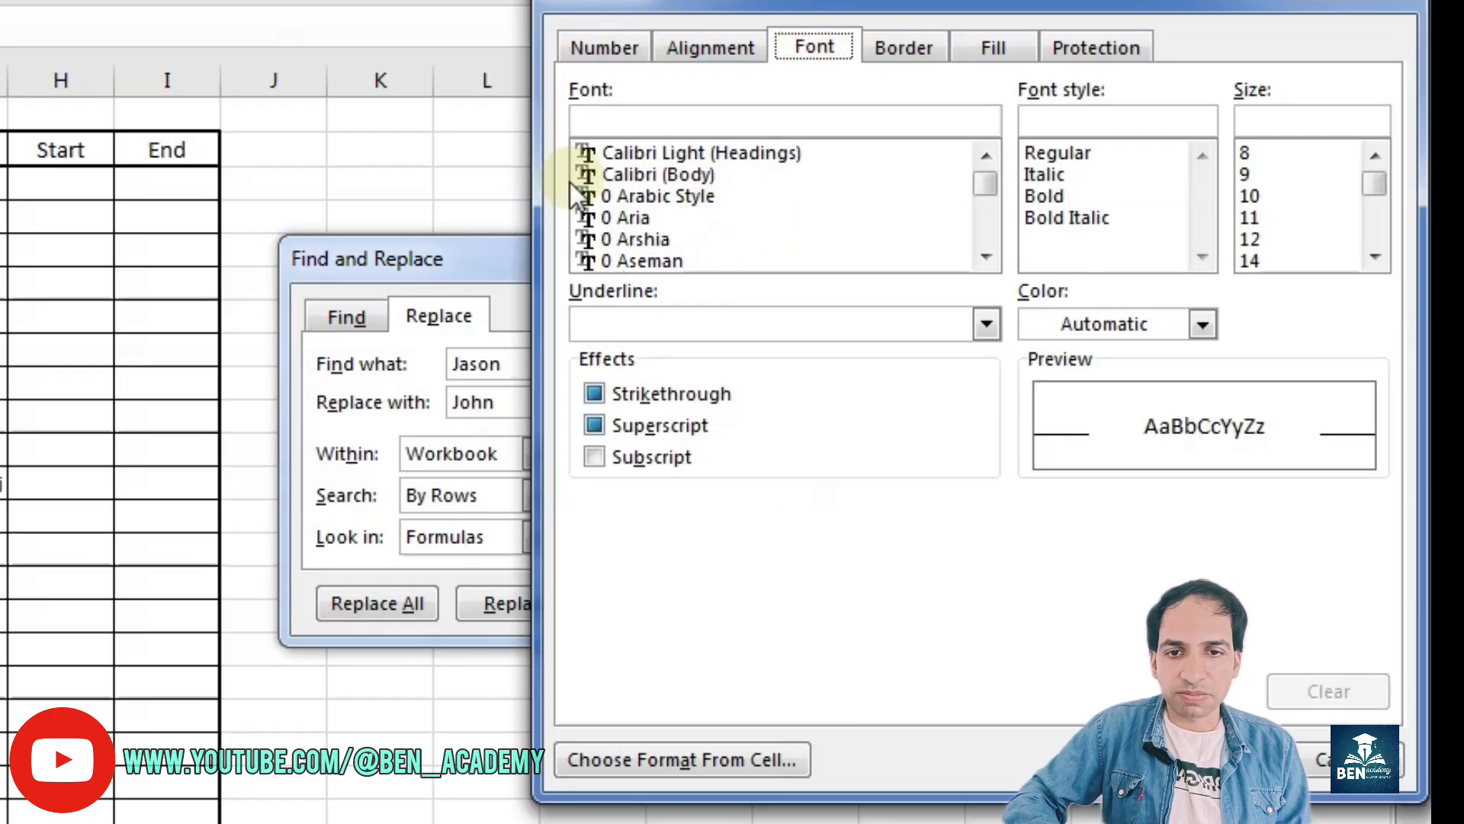
pyautogui.click(1062, 194)
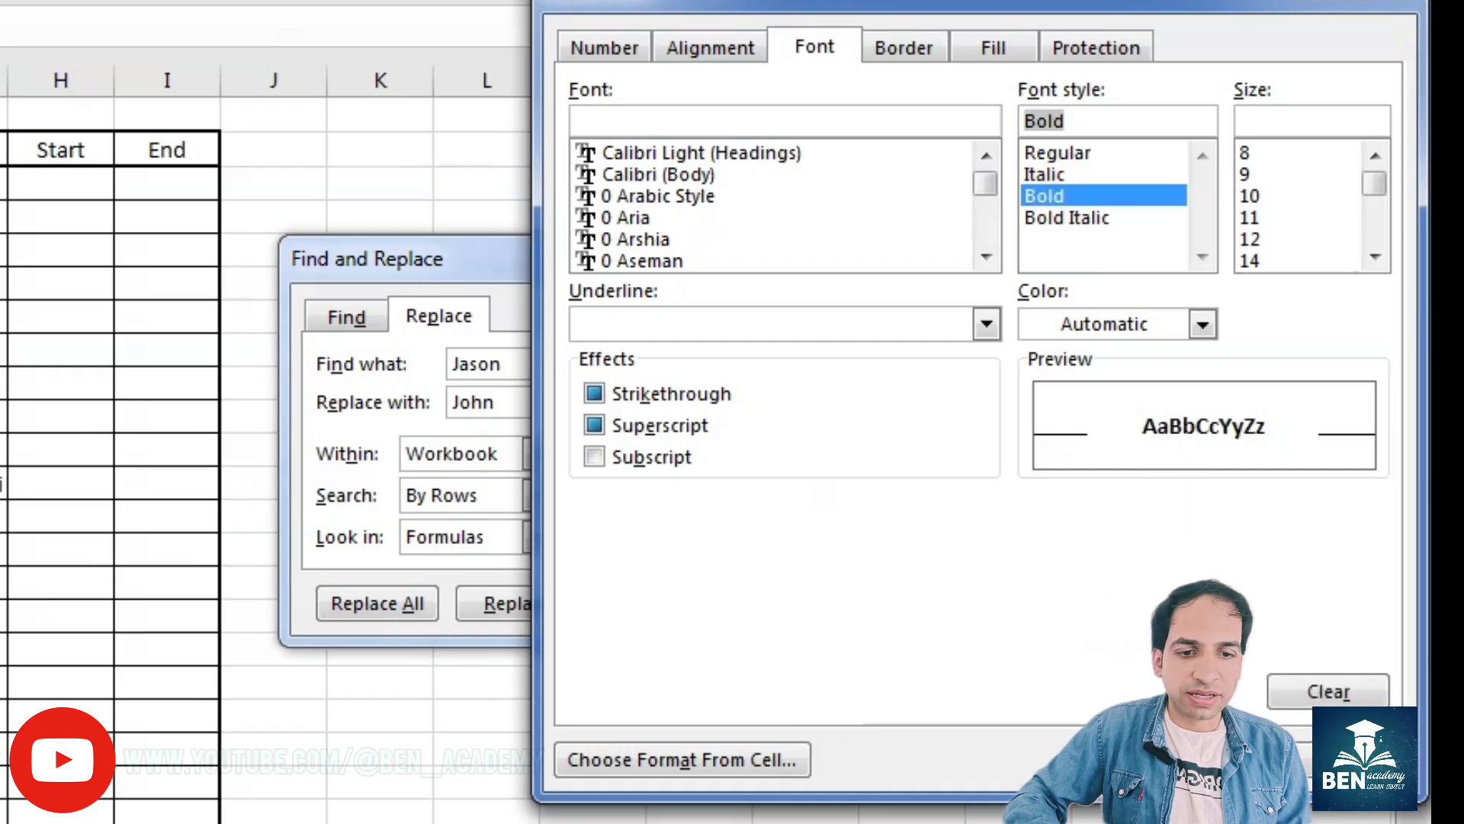
pyautogui.press('Return')
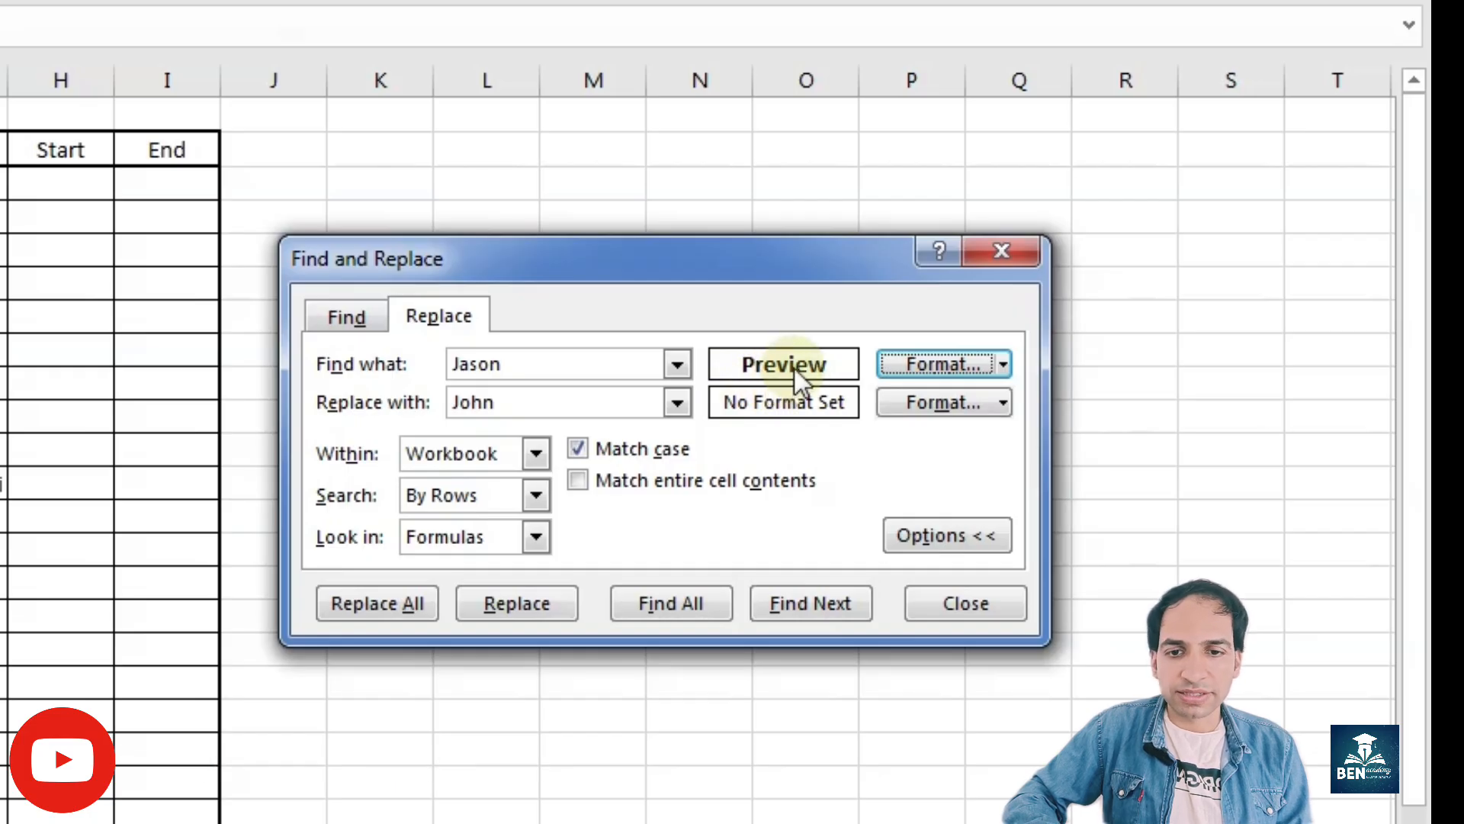
# Empty the search and replacement texts, turn off Match case and search the sheet for the bold format alone.
pyautogui.click(543, 357)
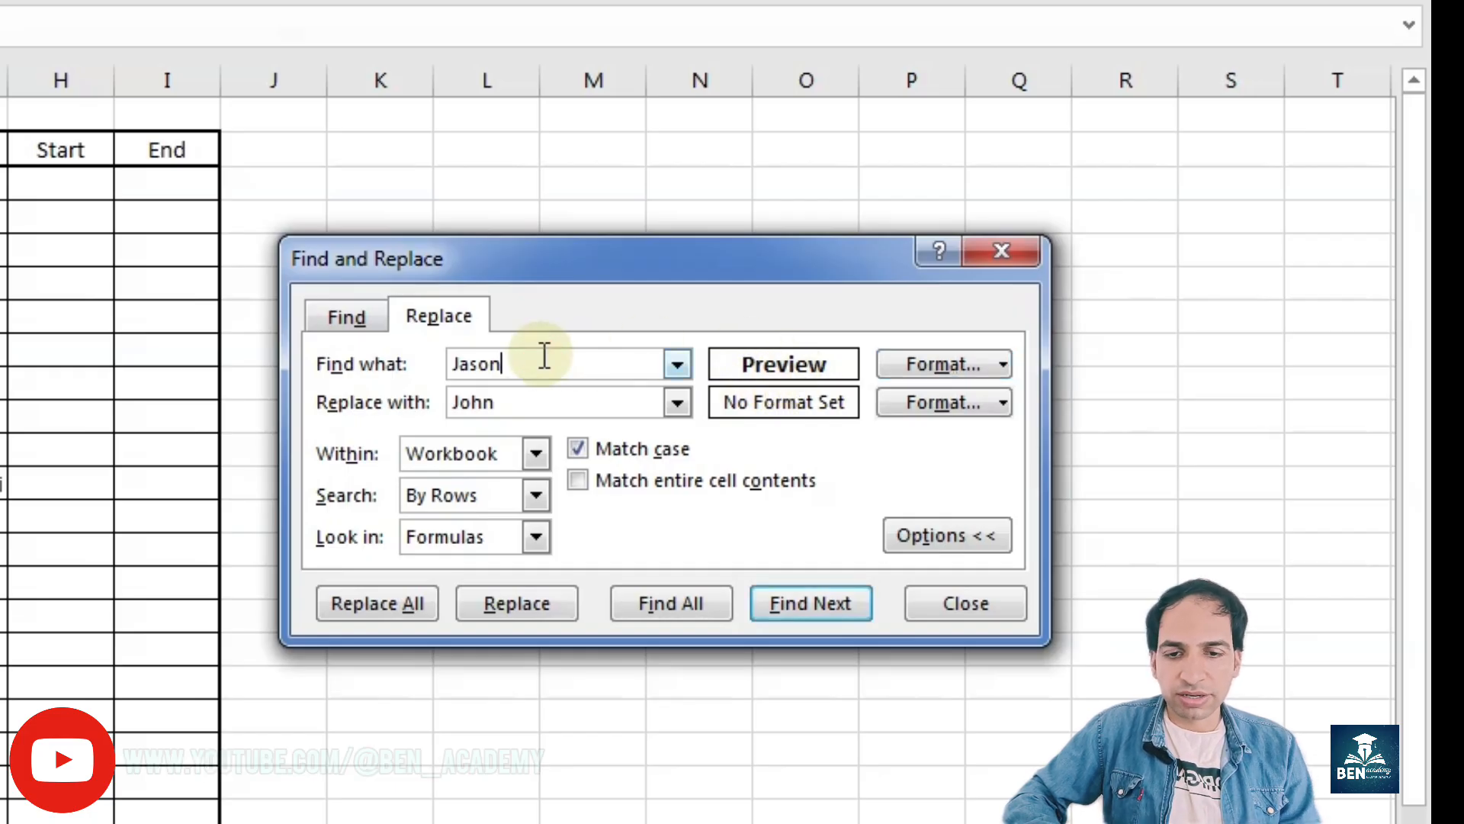
pyautogui.press('BackSpace')
pyautogui.press('BackSpace')
pyautogui.press('BackSpace')
pyautogui.press('BackSpace')
pyautogui.press('BackSpace')
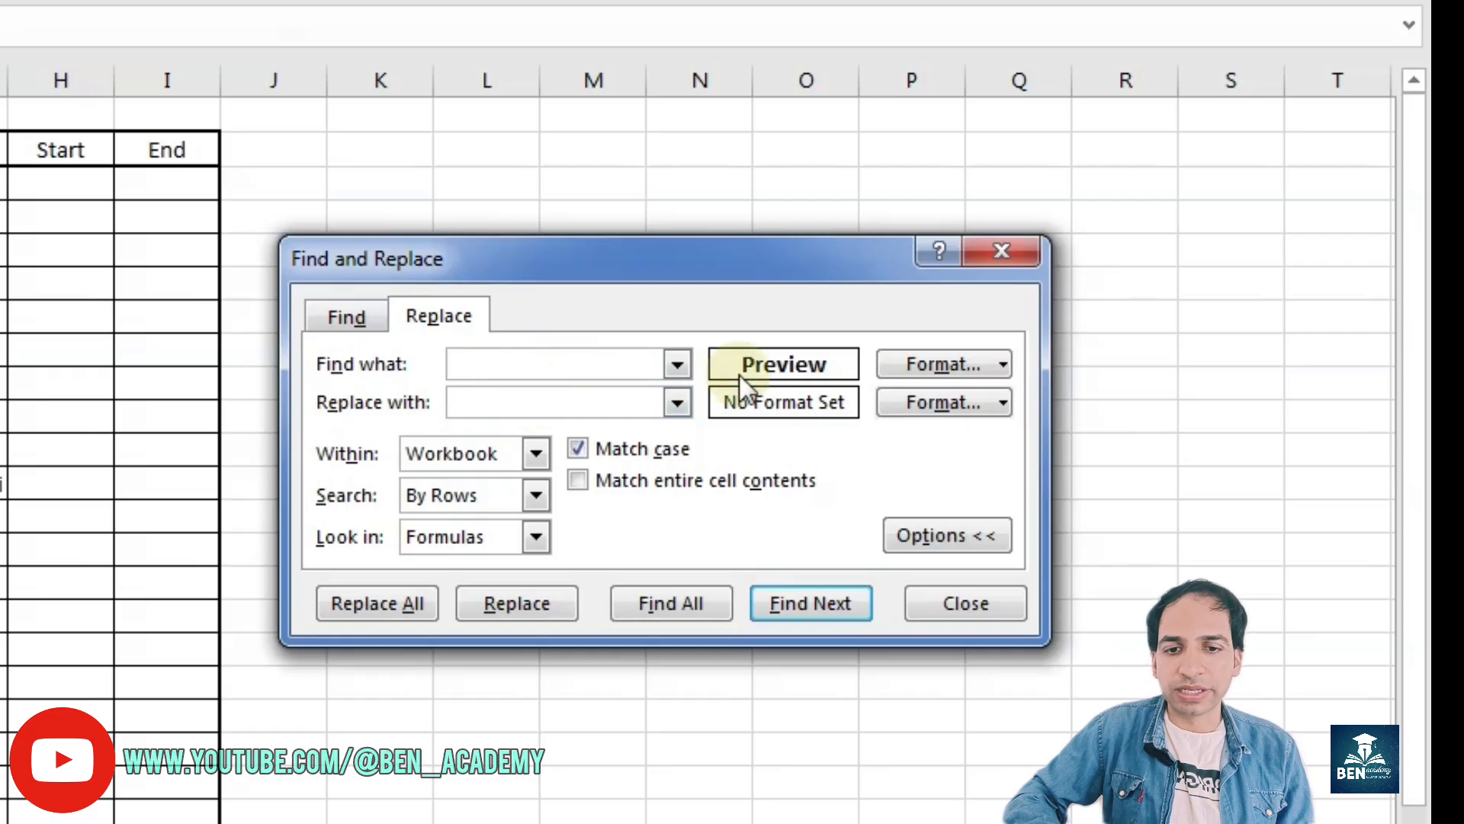
pyautogui.click(584, 447)
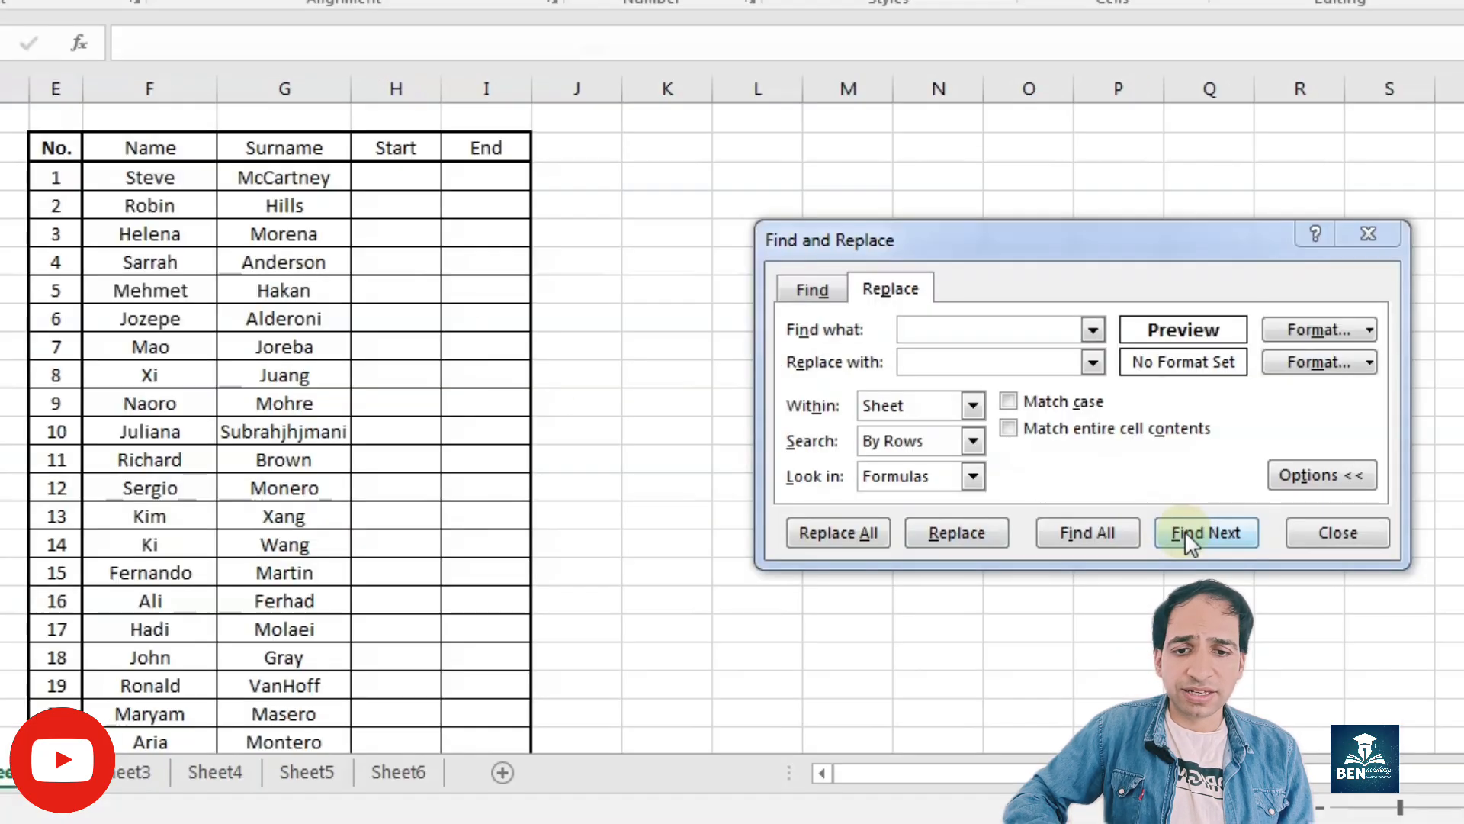
pyautogui.click(818, 599)
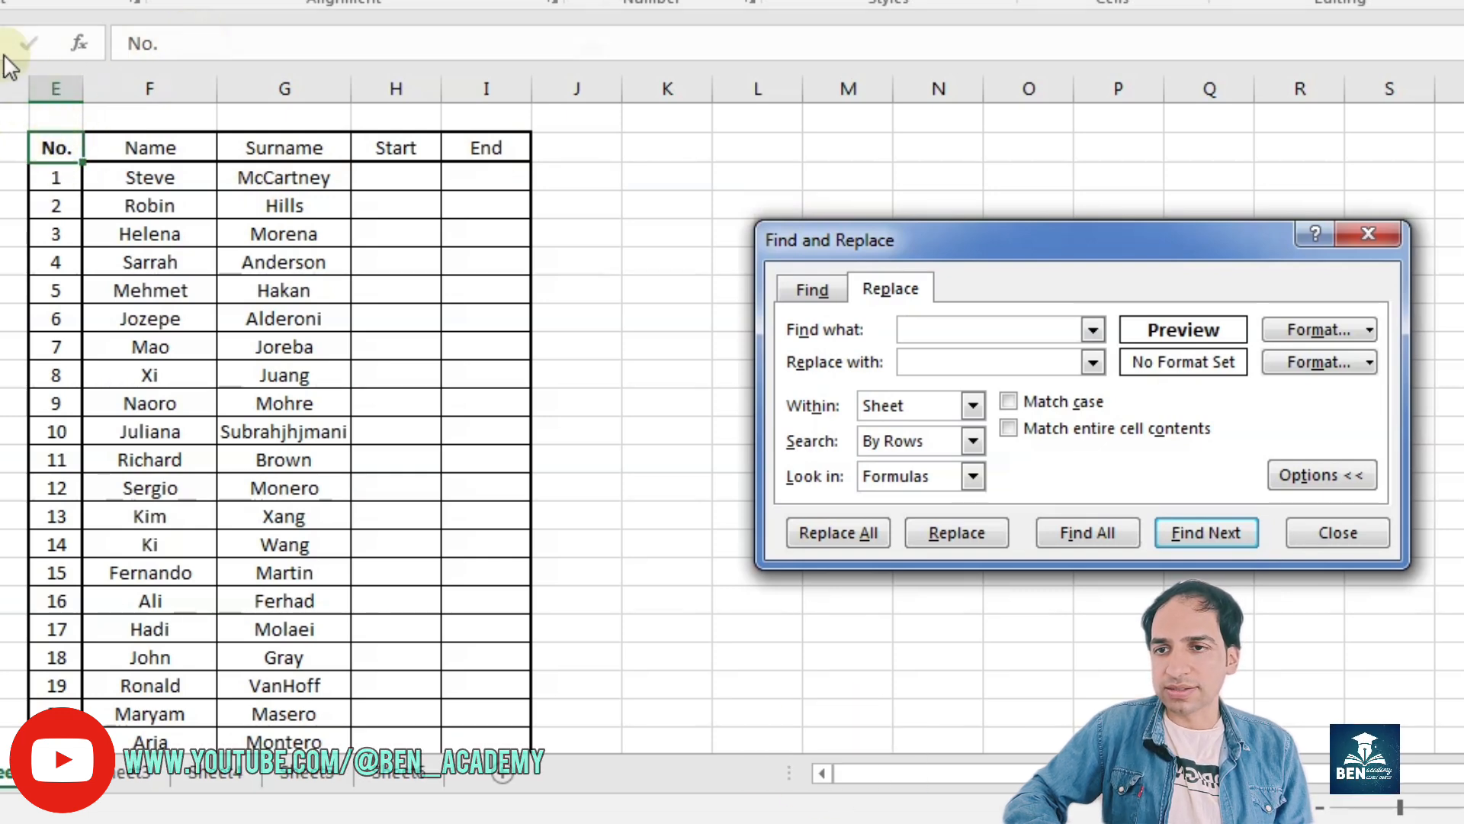
pyautogui.click(1180, 533)
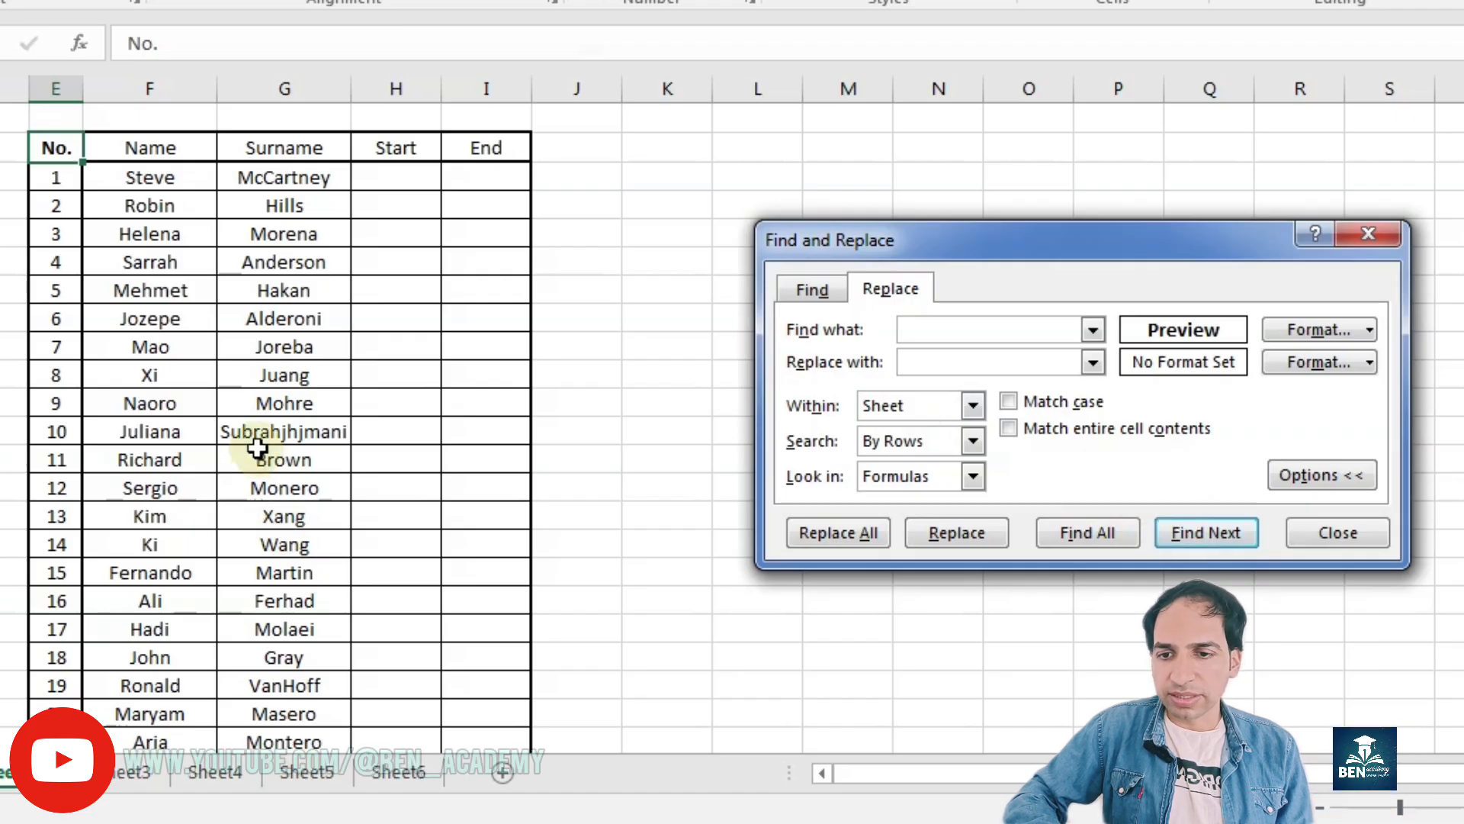
# Make the surnames in cells G13 to G16 bold.
pyautogui.moveTo(259, 458); pyautogui.dragTo(263, 548)
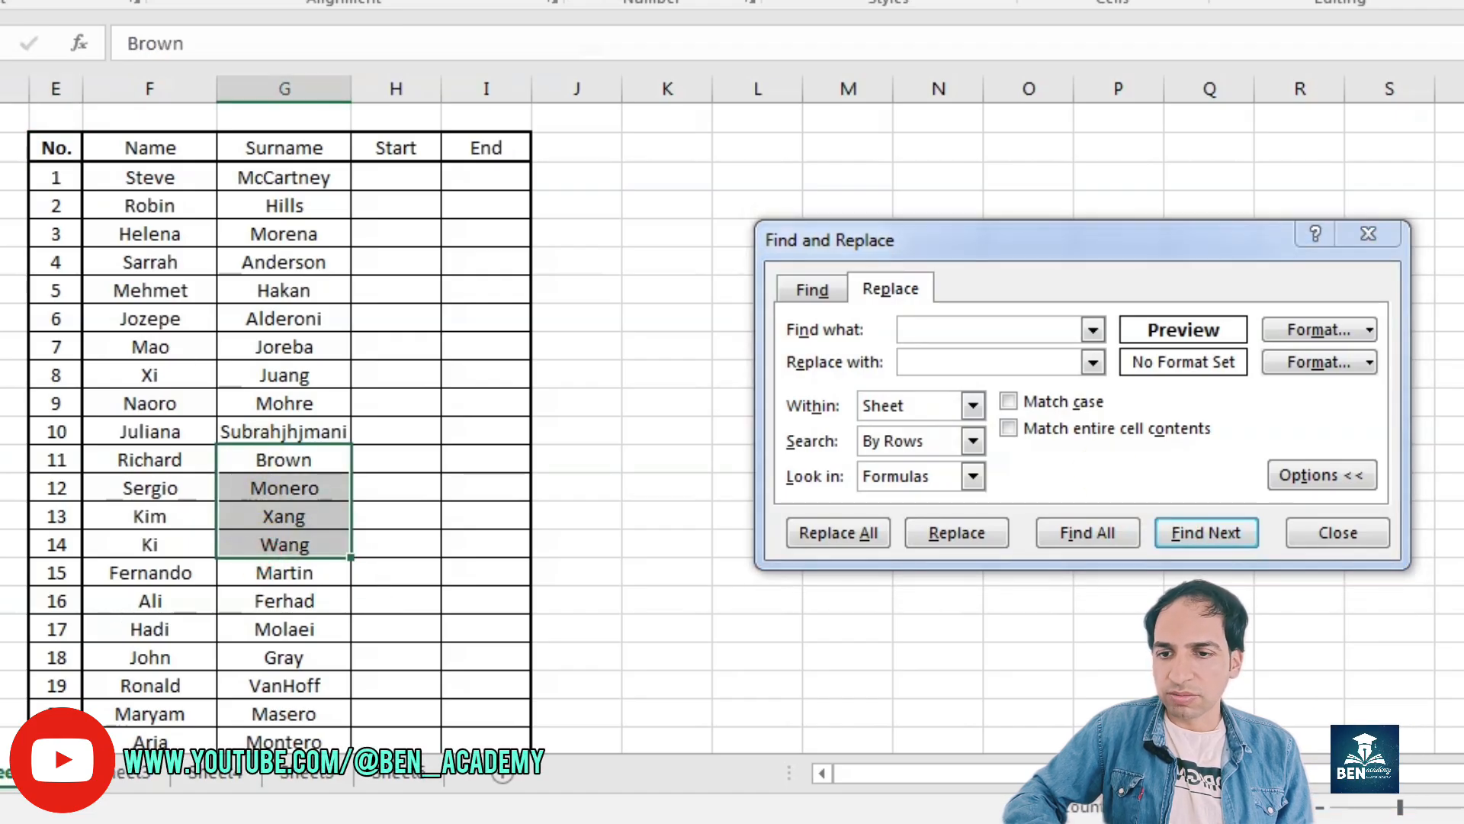
pyautogui.click(654, 464)
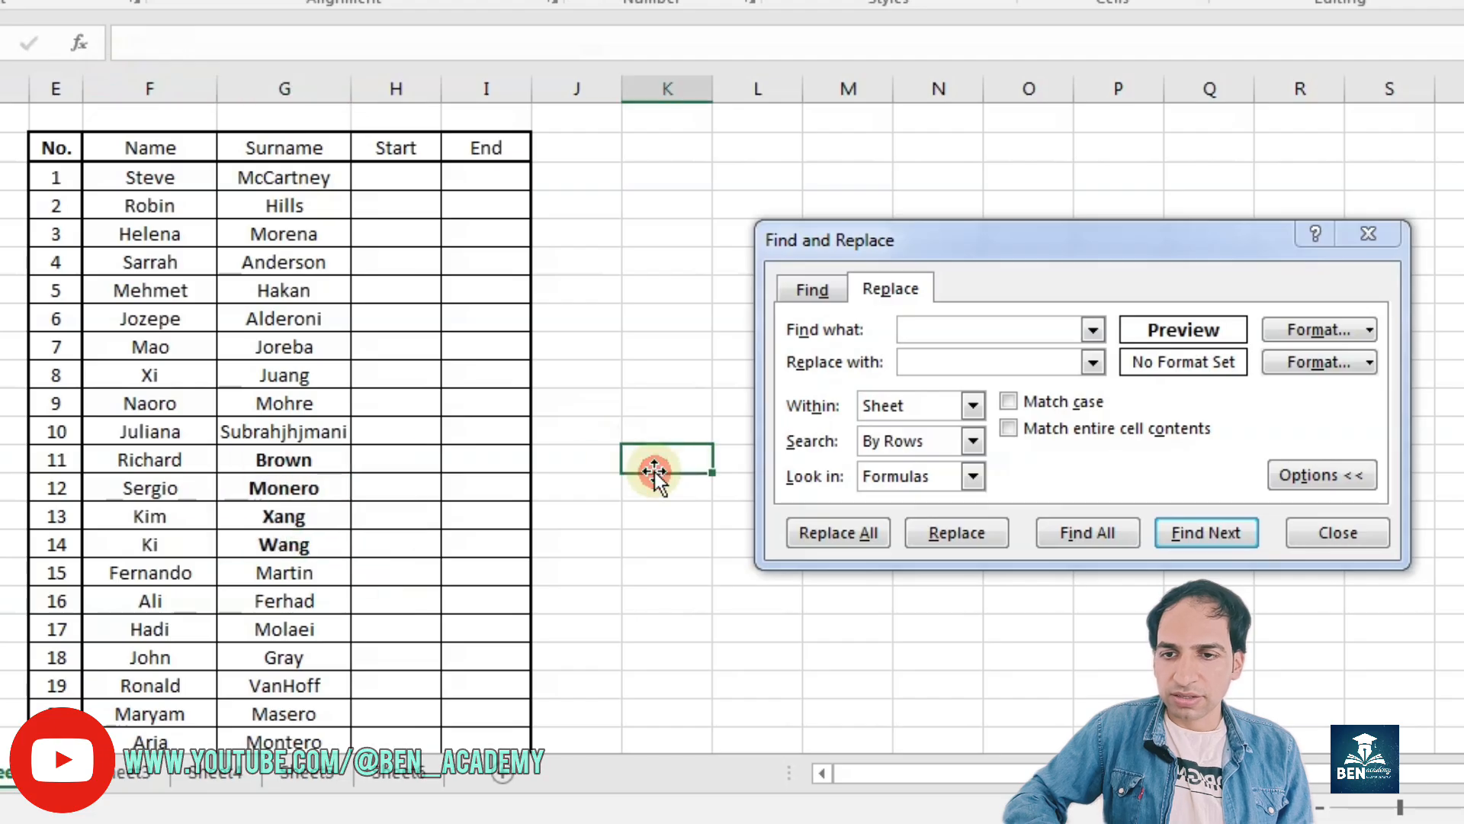
pyautogui.click(621, 207)
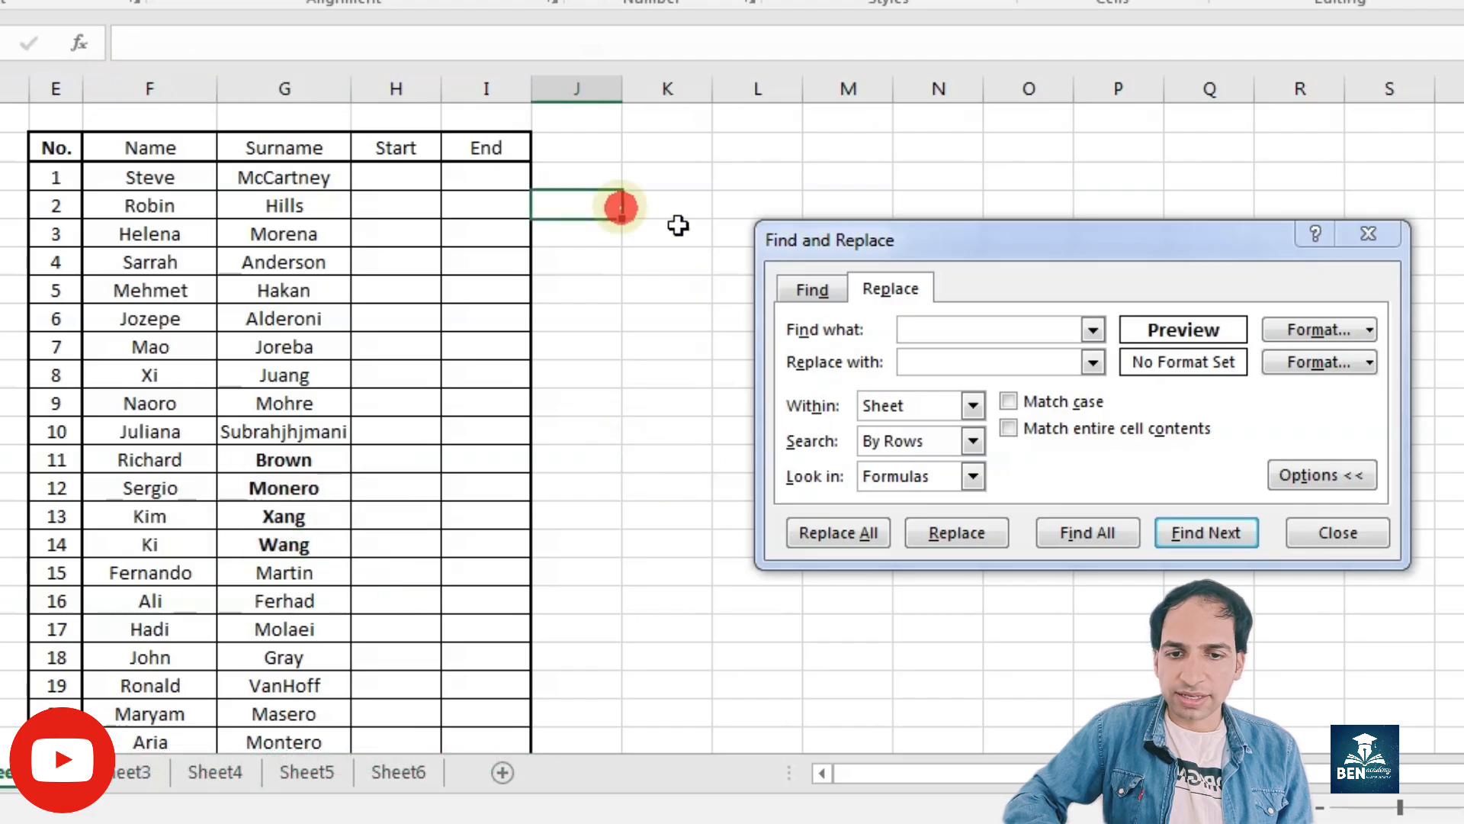
# Find the bold cells one after another up to G16, and list all matches on the sheet.
pyautogui.click(1188, 527)
pyautogui.click(1187, 524)
pyautogui.click(1186, 523)
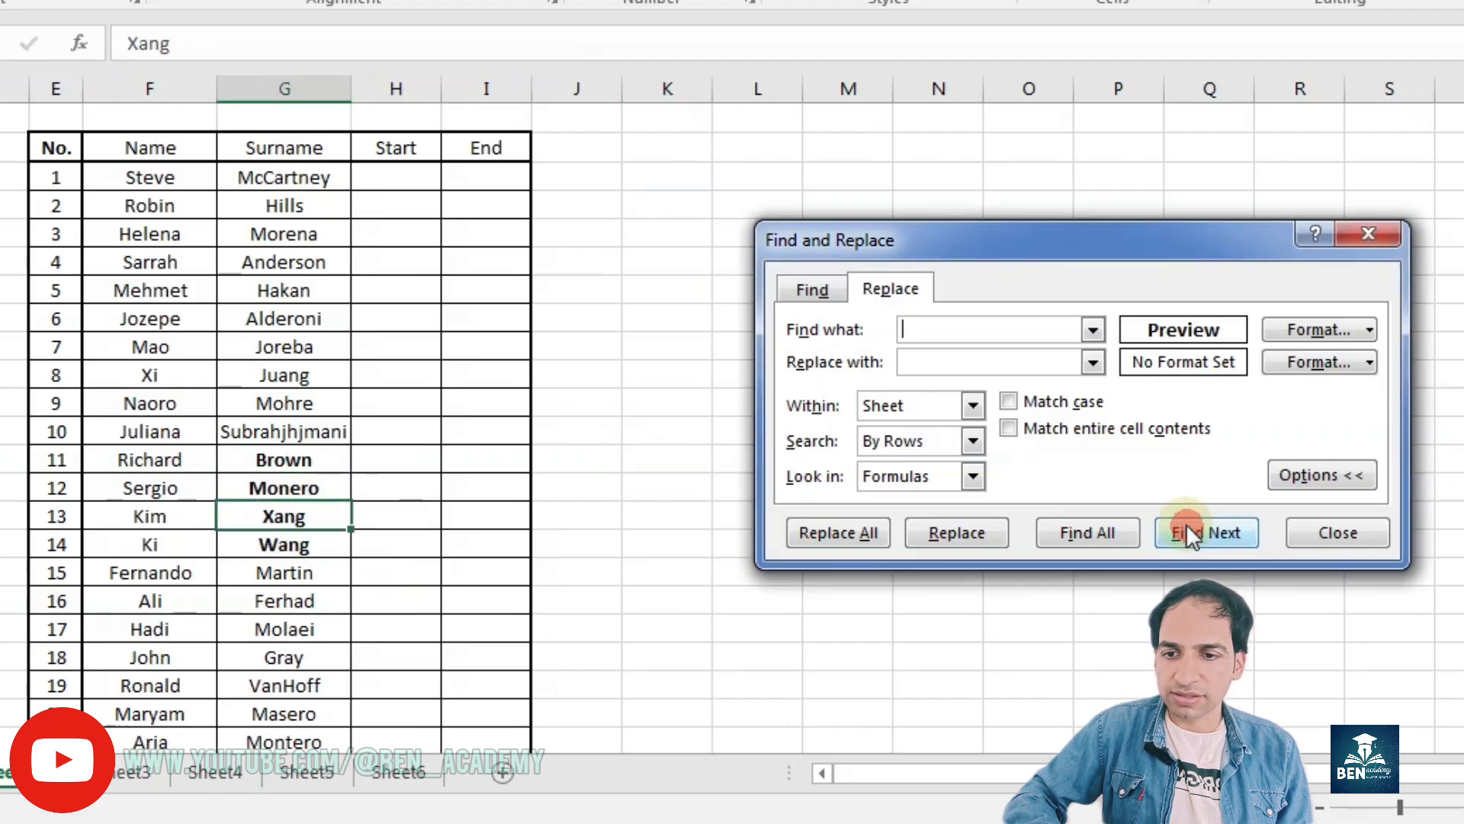
pyautogui.click(1187, 523)
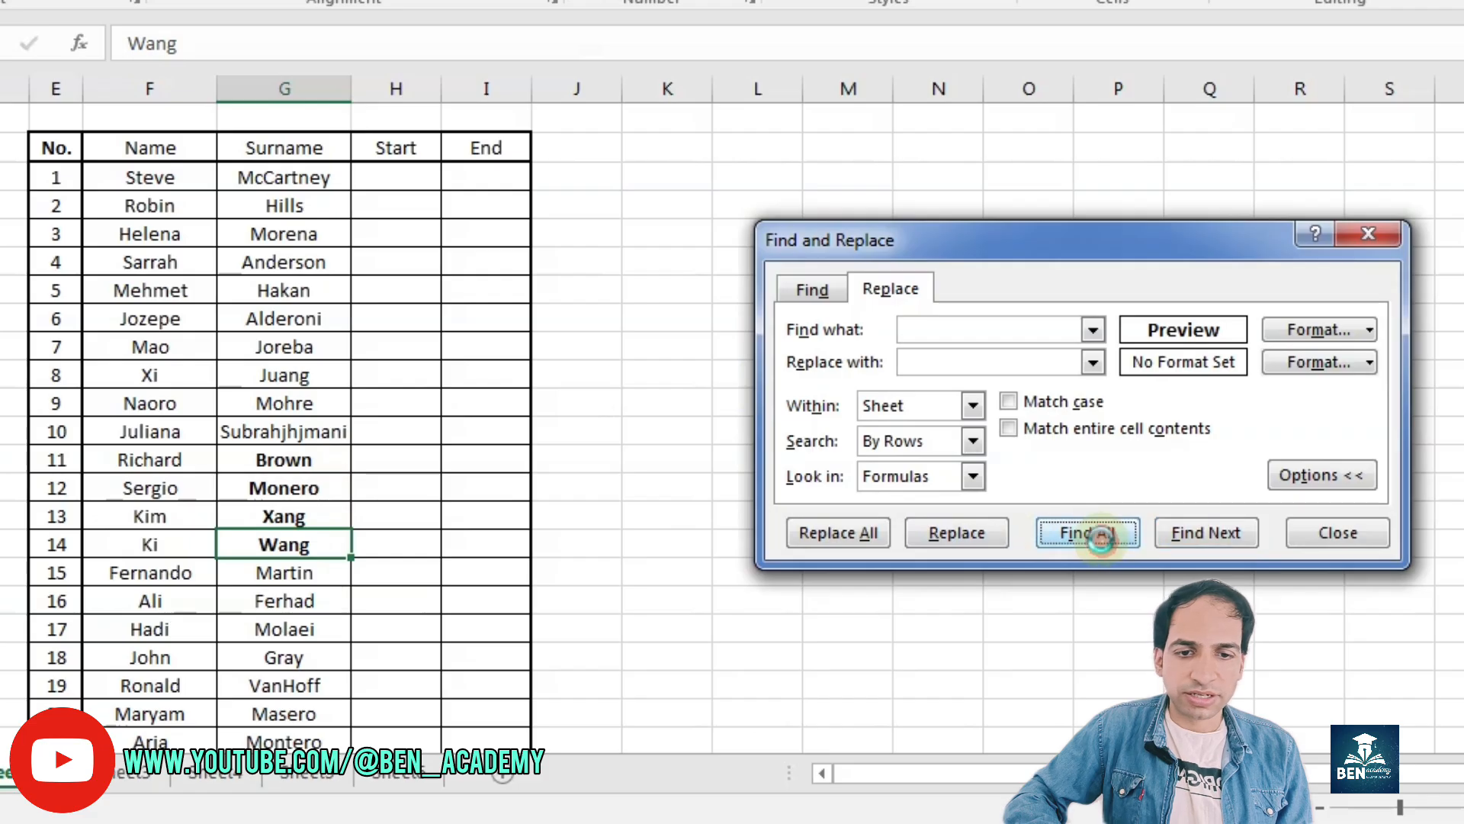
pyautogui.click(1101, 538)
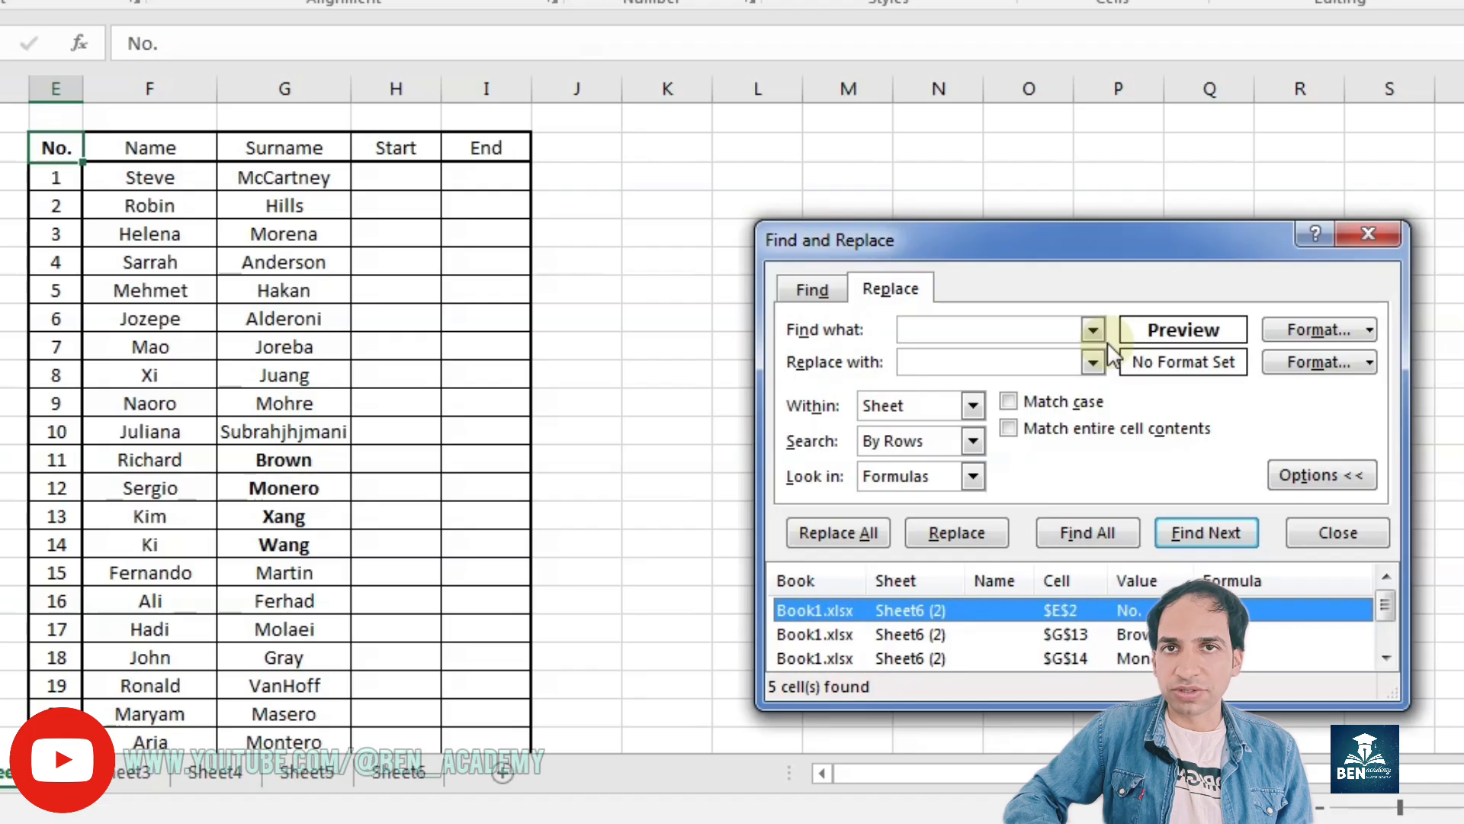
# Take the search format from cell G14 and list all cells that match it, keeping the whole result list in view.
pyautogui.click(1367, 330)
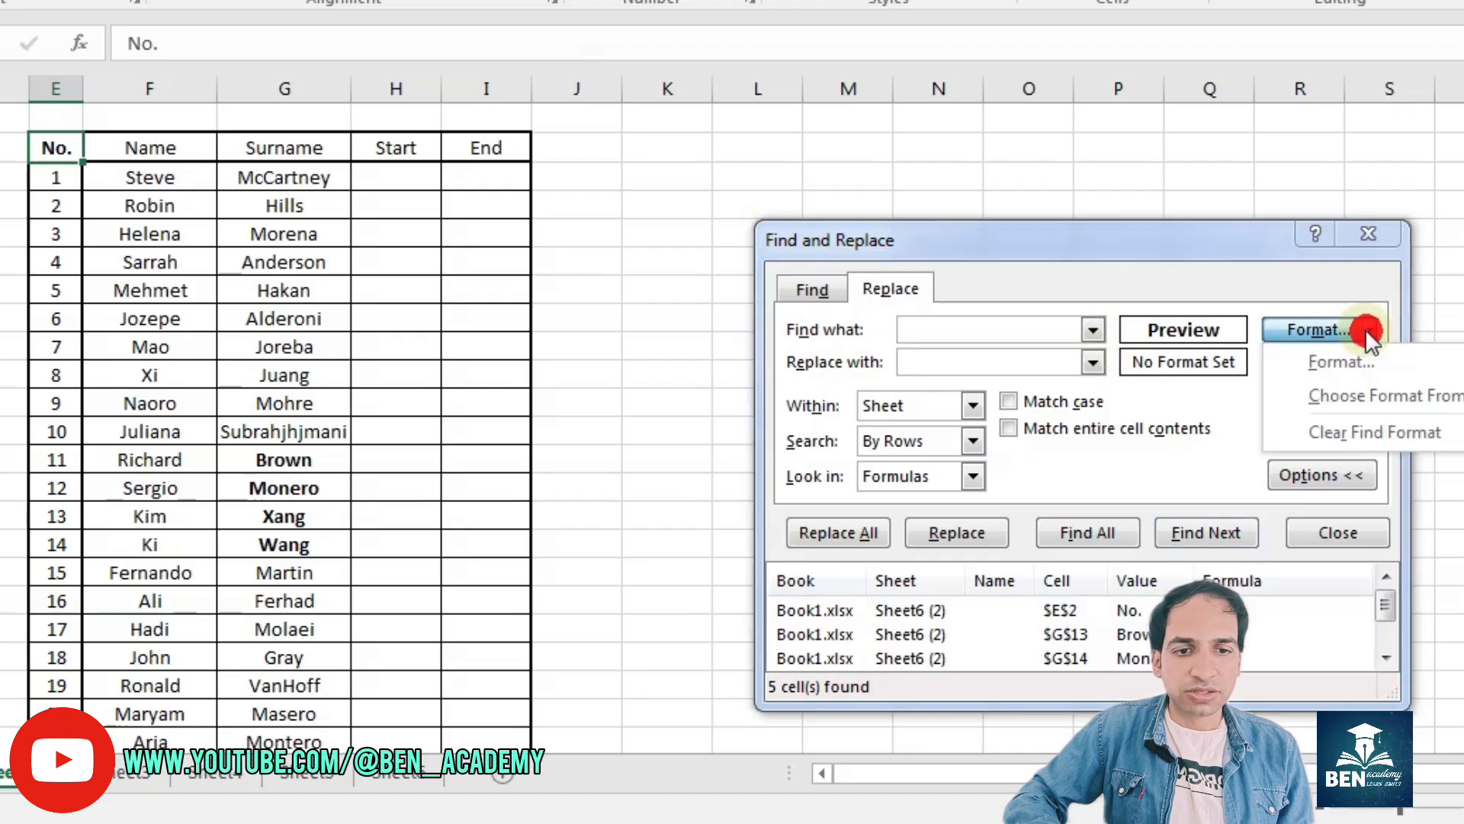
pyautogui.click(1343, 394)
pyautogui.click(297, 487)
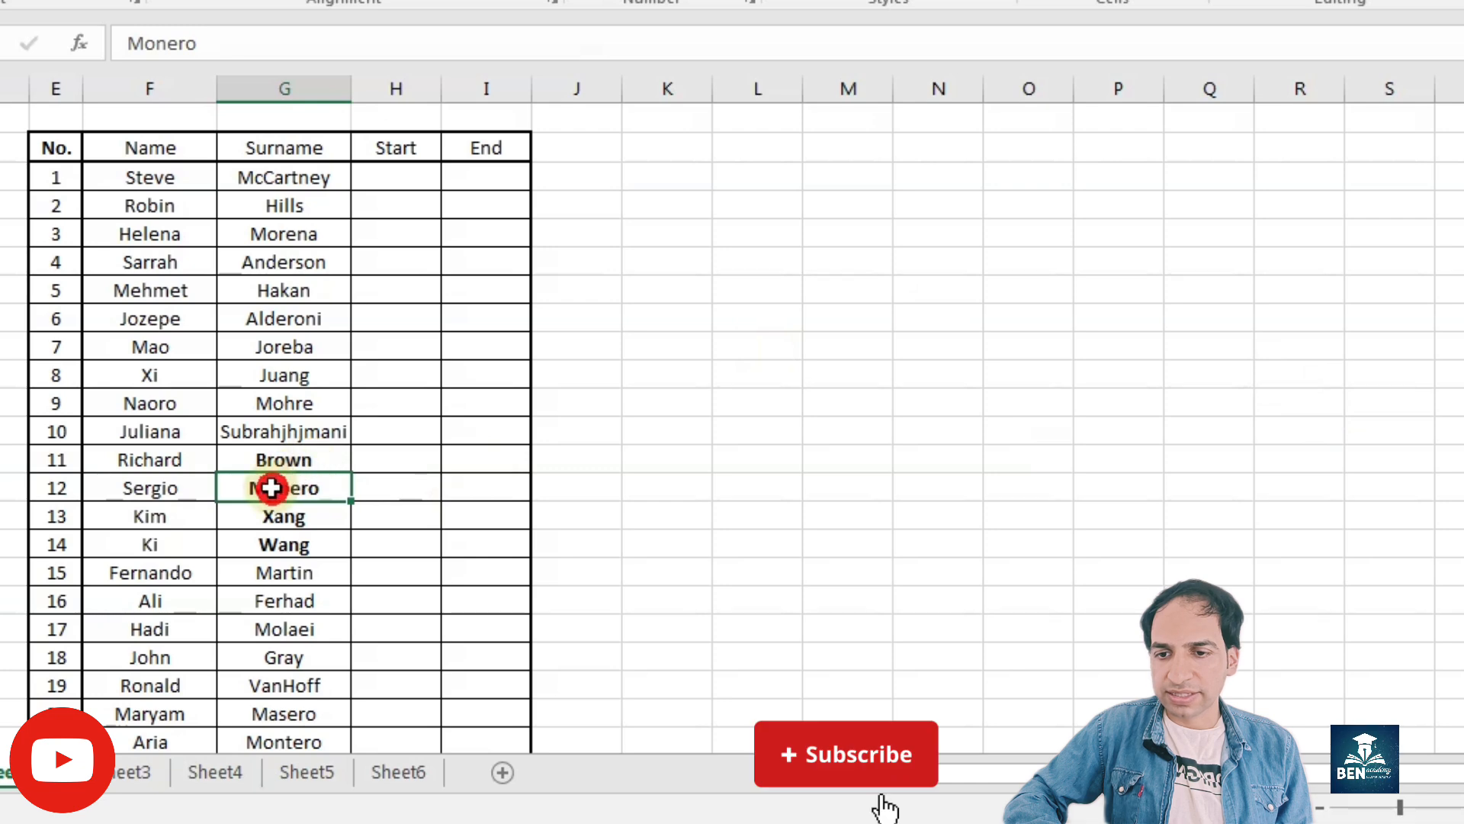
pyautogui.click(276, 485)
pyautogui.click(1090, 532)
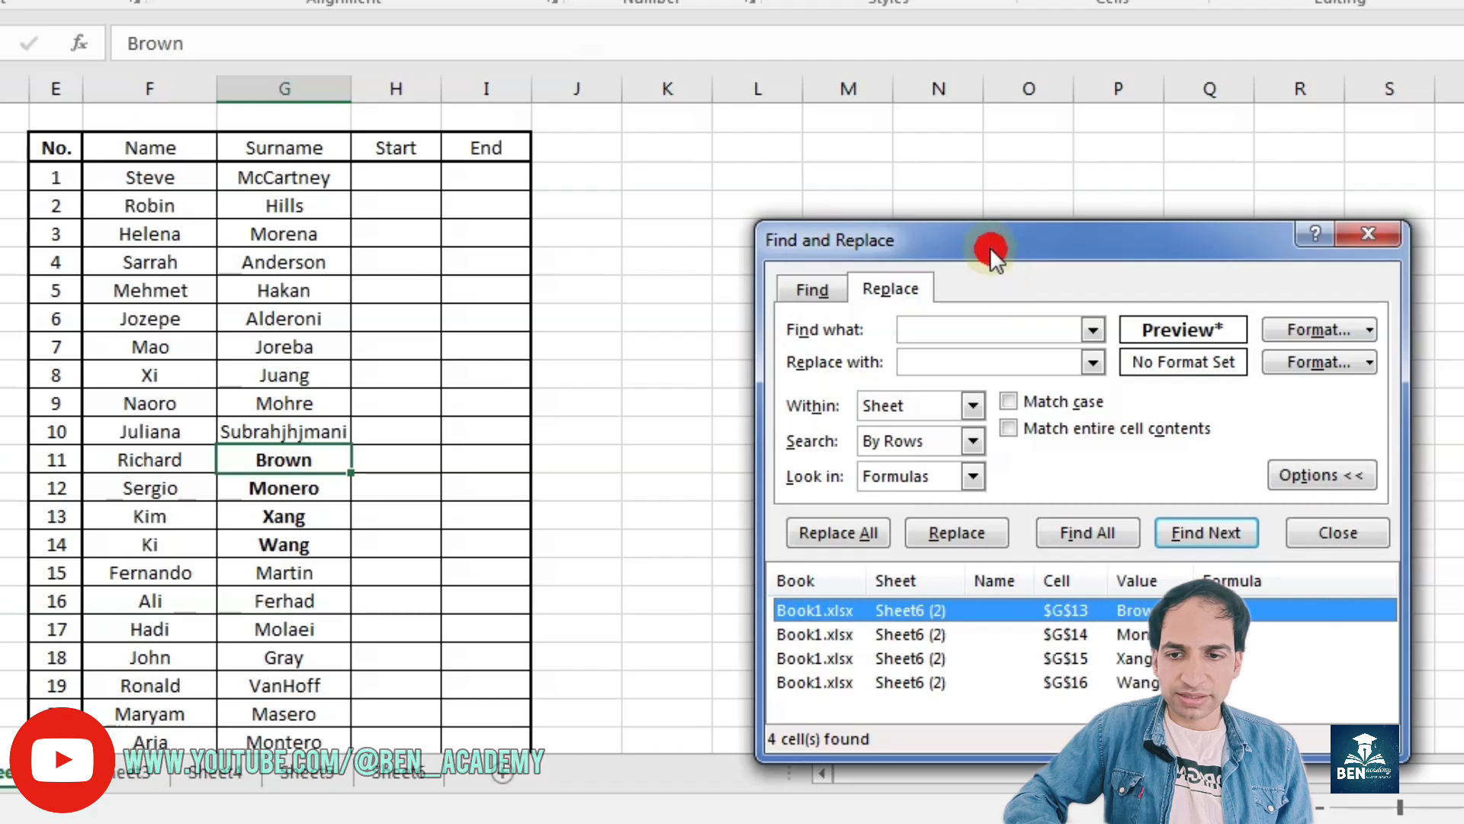
pyautogui.moveTo(990, 247); pyautogui.dragTo(964, 96)
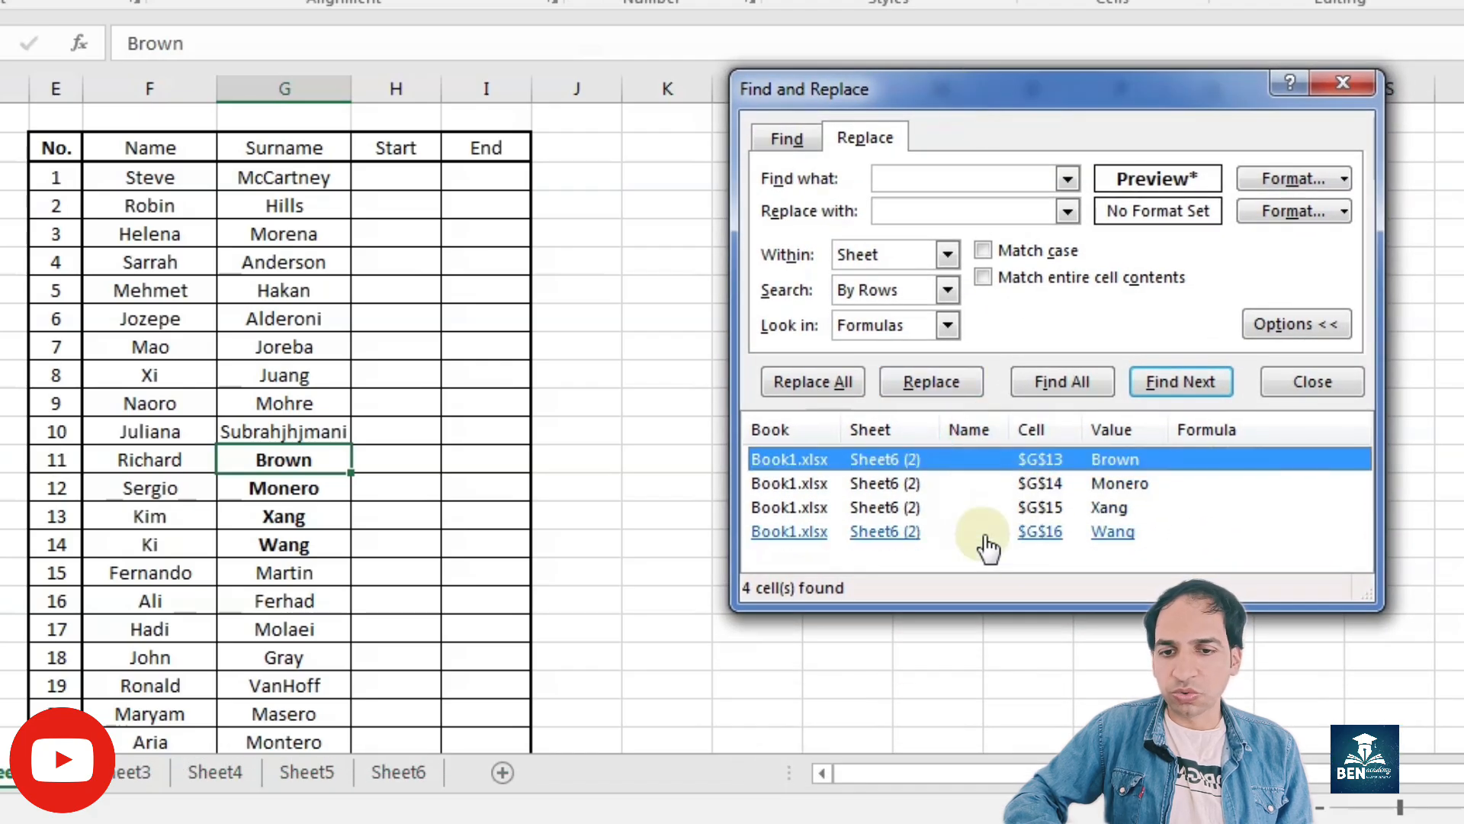
# Examine the number, alignment, font, border, fill and protection settings available for the search format.
pyautogui.click(1343, 174)
pyautogui.click(1310, 211)
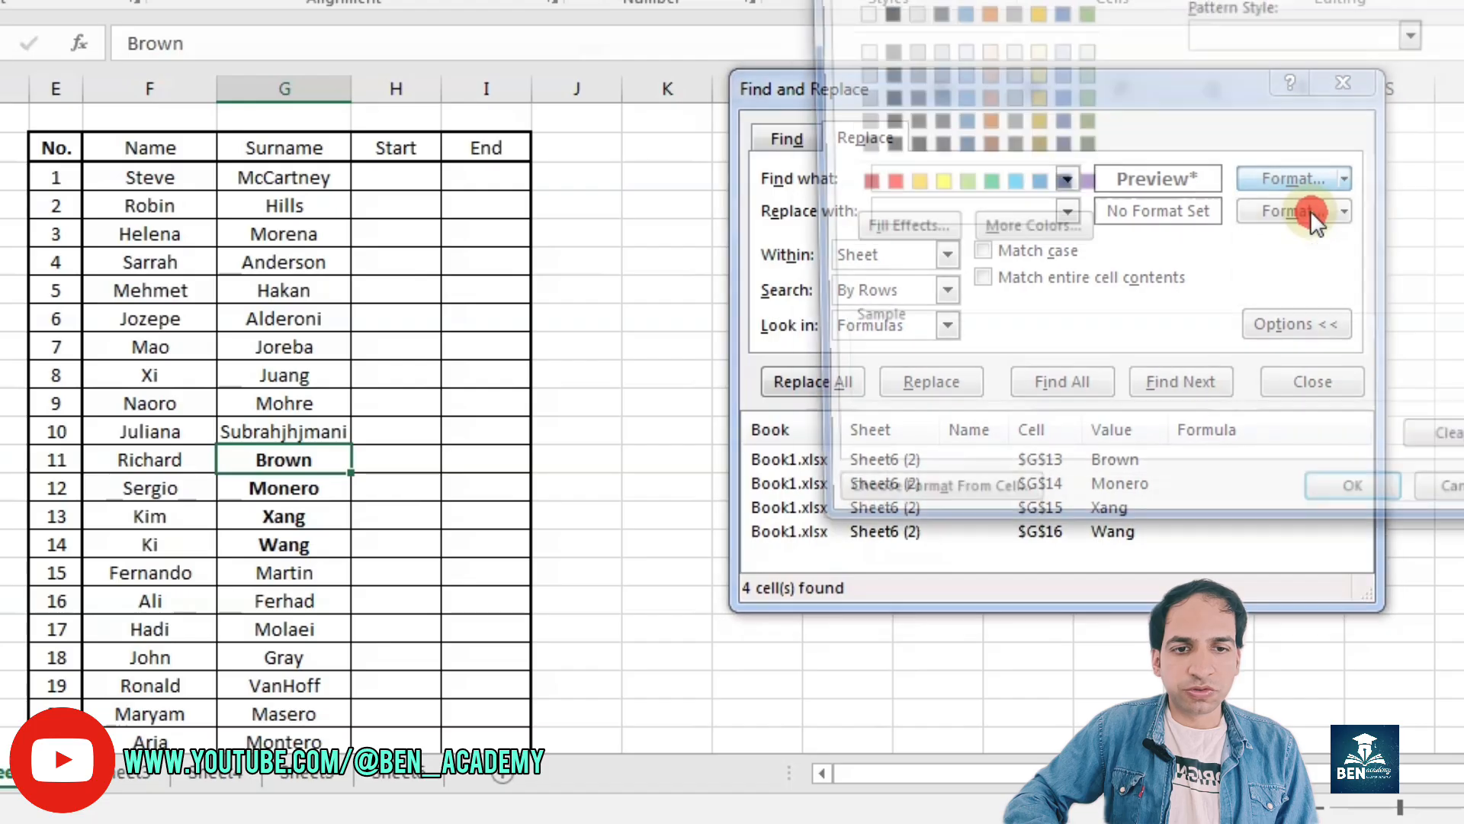
pyautogui.click(939, 114)
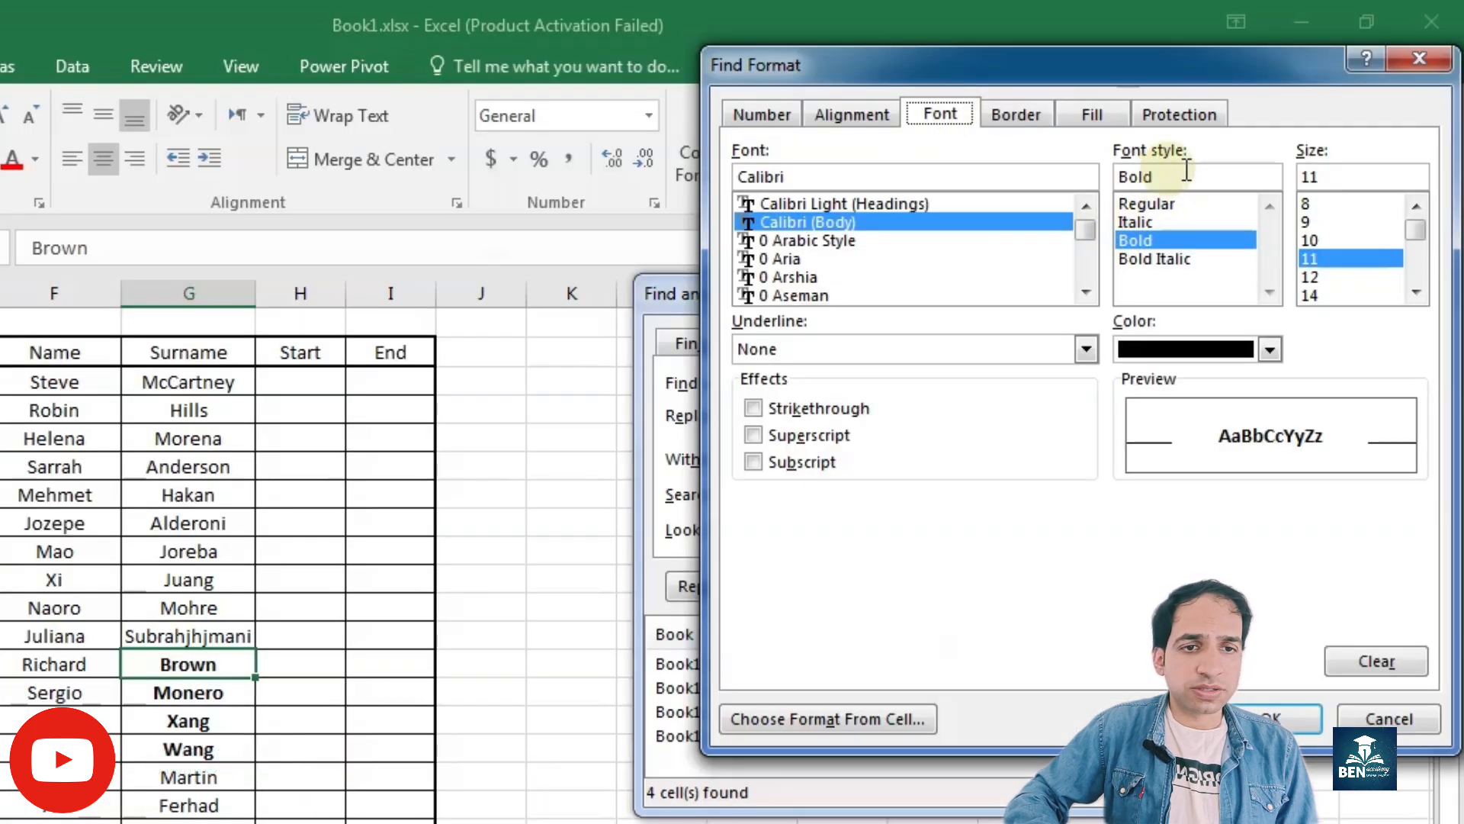
pyautogui.click(1015, 114)
pyautogui.click(1091, 114)
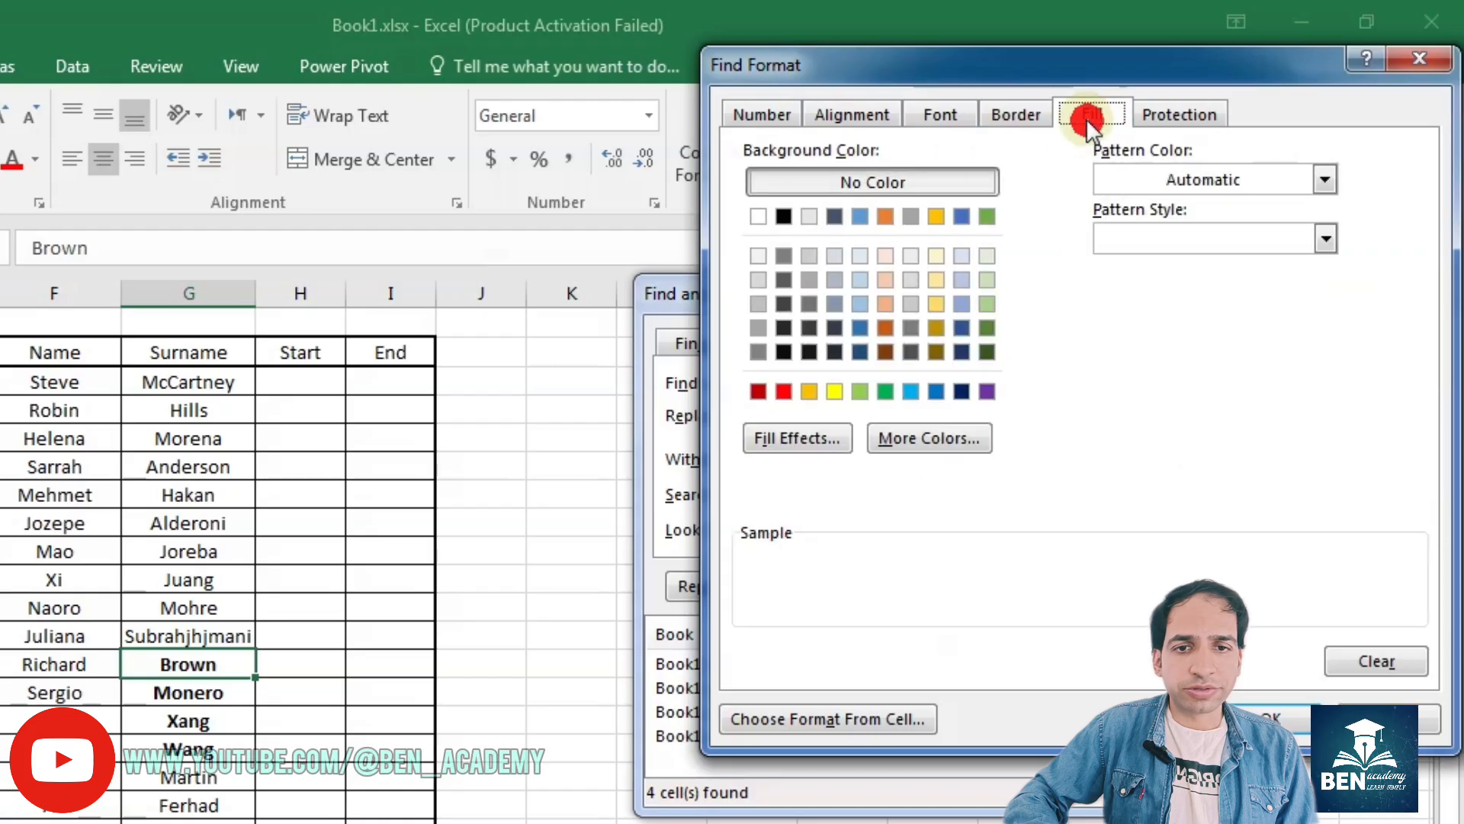
pyautogui.click(937, 114)
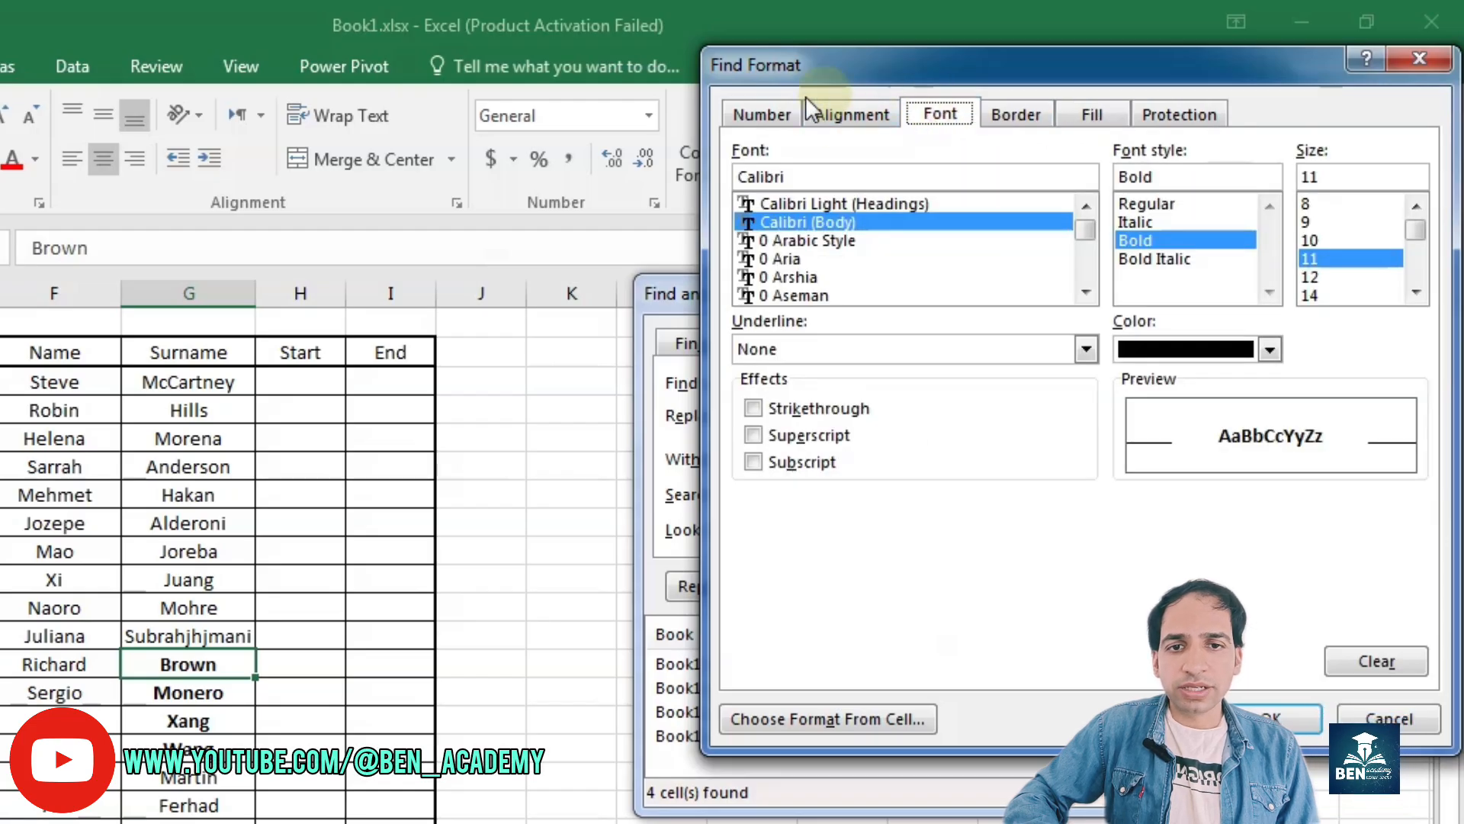
pyautogui.click(762, 111)
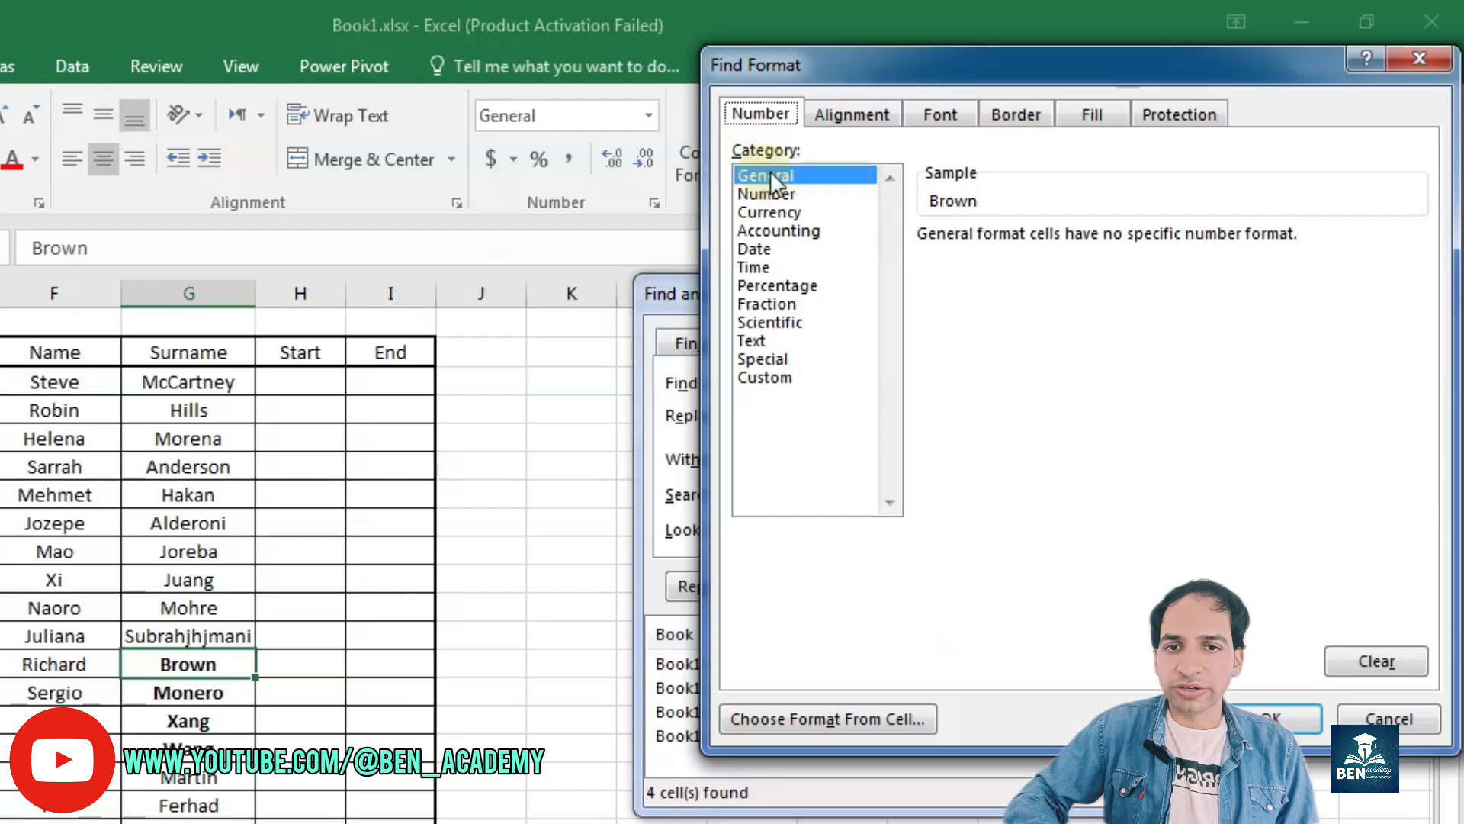
pyautogui.click(849, 112)
pyautogui.click(929, 113)
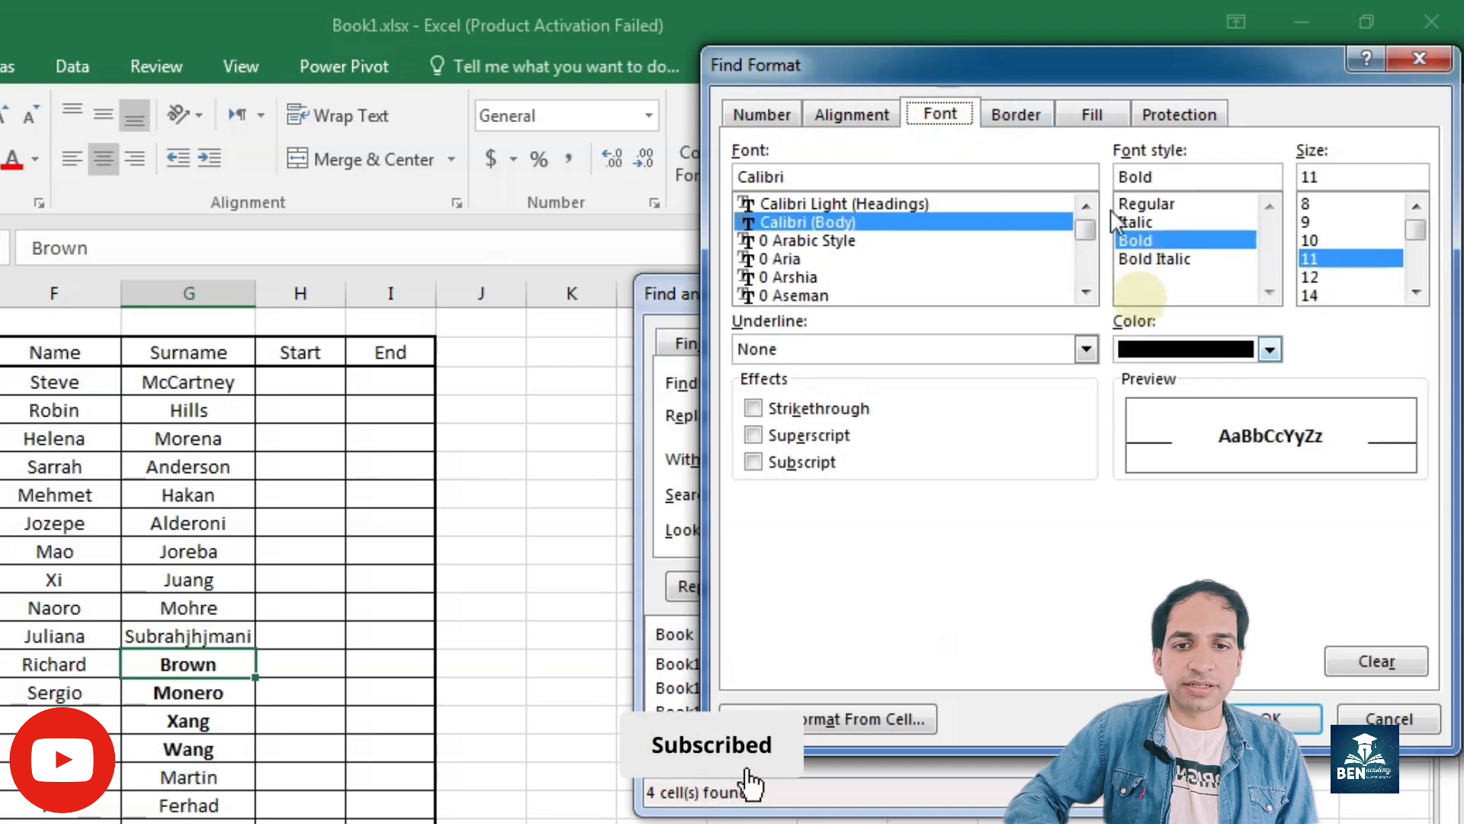
pyautogui.click(1024, 110)
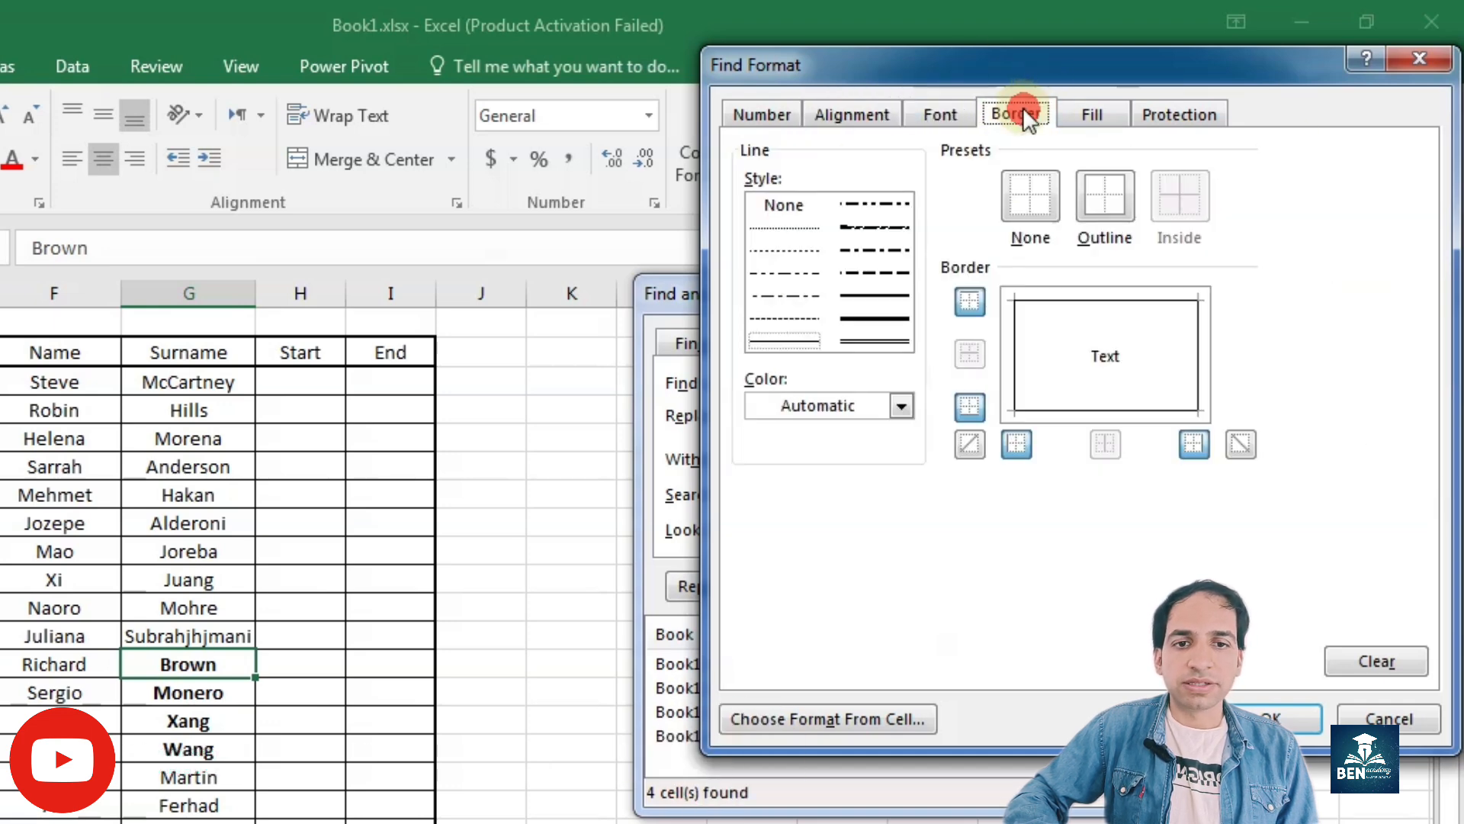
pyautogui.click(1073, 115)
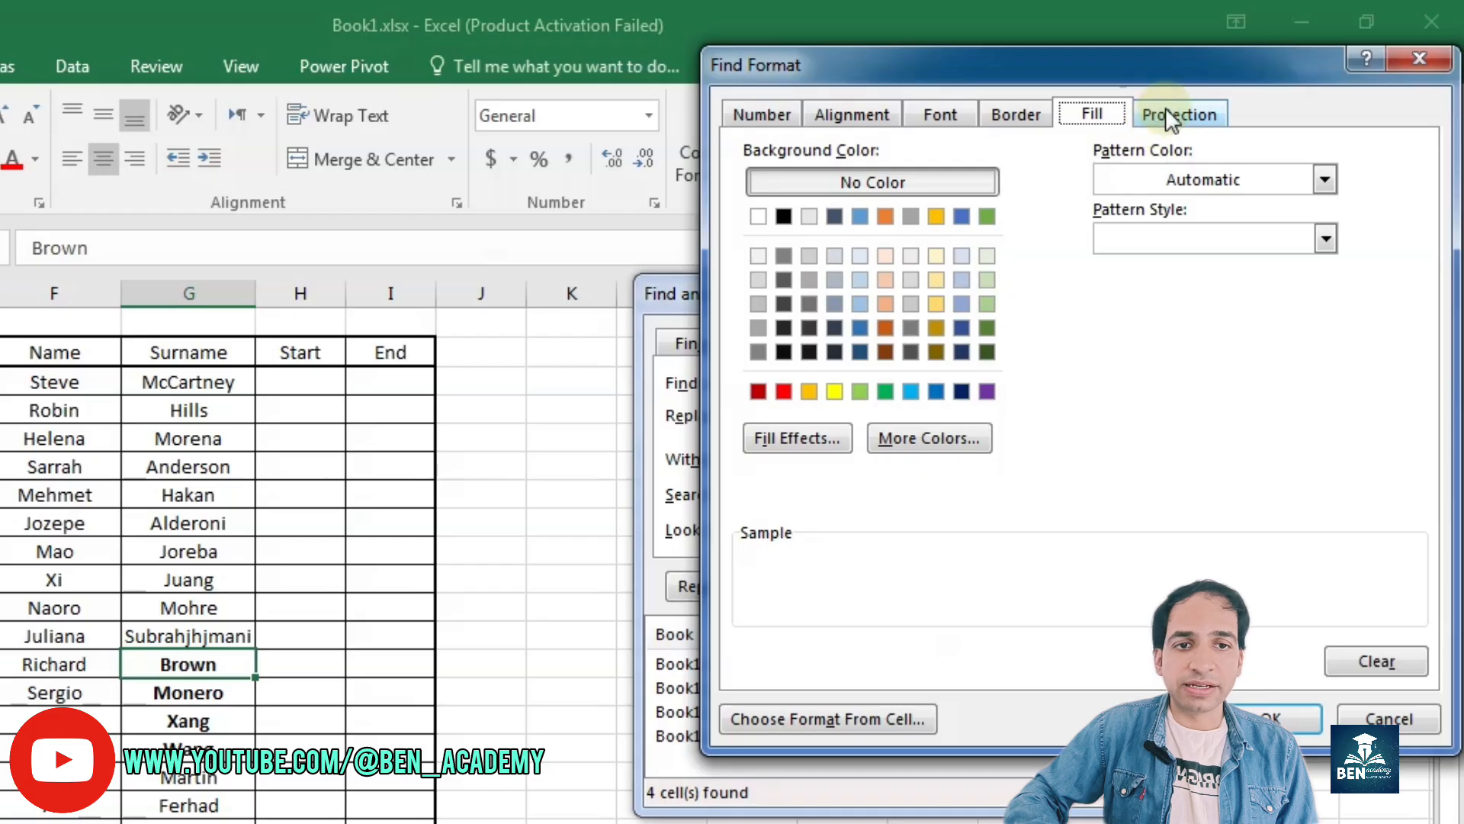
pyautogui.click(1165, 110)
pyautogui.click(1090, 110)
pyautogui.click(1008, 110)
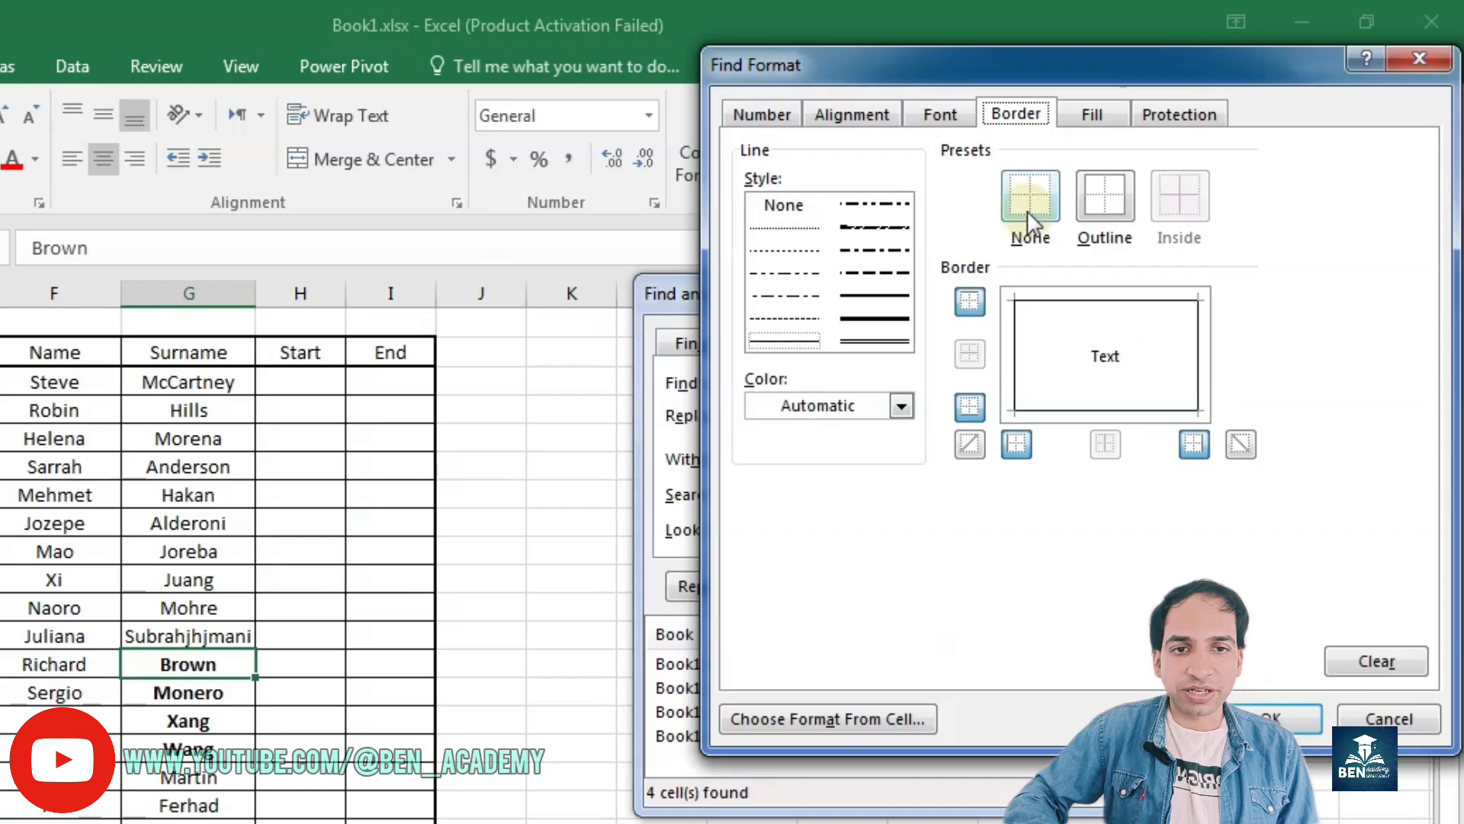
# Add a yellow background fill to the search format and accept it.
pyautogui.click(1083, 110)
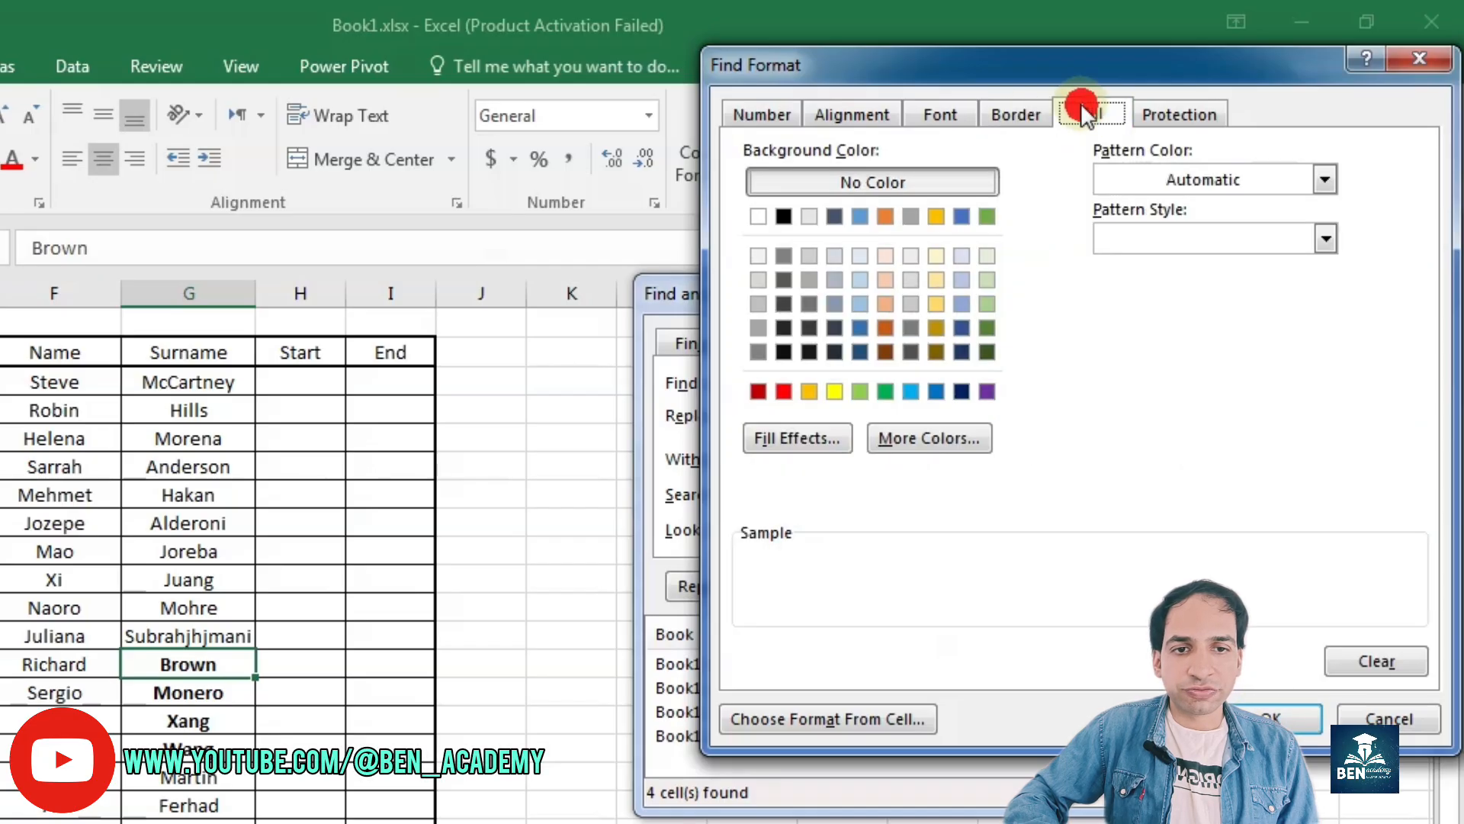
pyautogui.click(835, 391)
pyautogui.click(1297, 718)
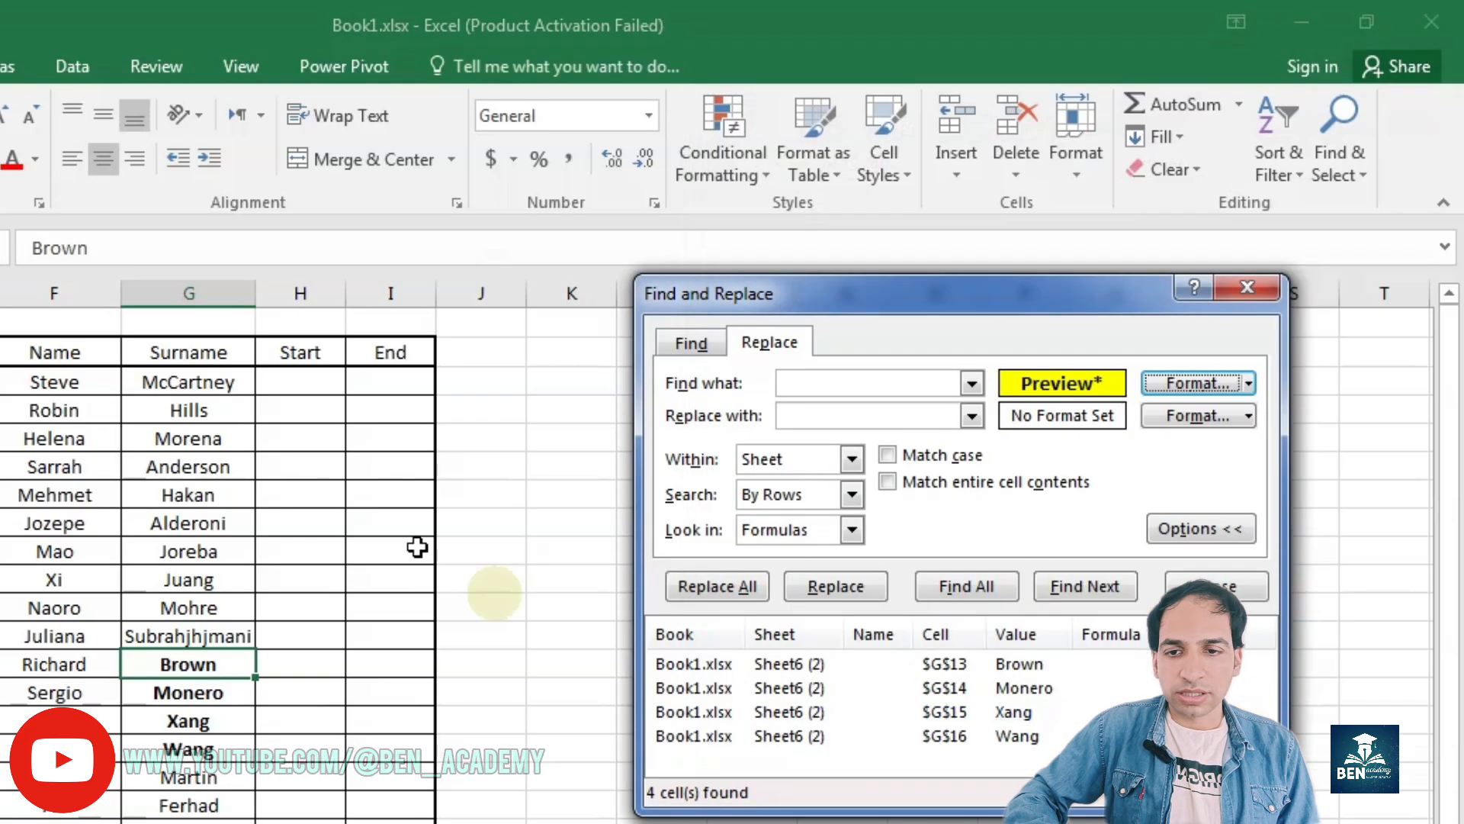
# Fill cells G14, F7 and B10 with yellow.
pyautogui.click(88, 578)
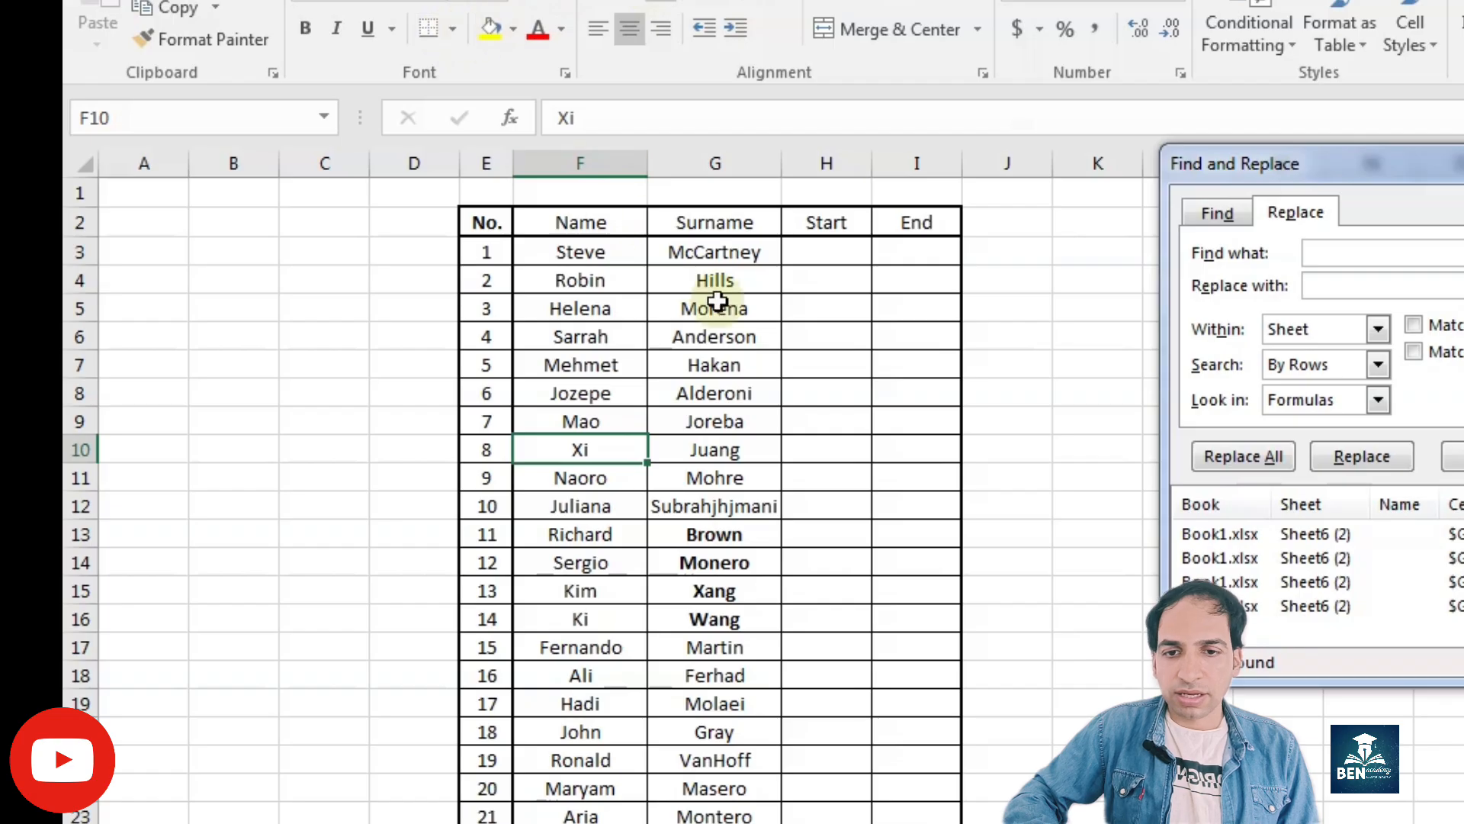
pyautogui.click(711, 561)
pyautogui.click(488, 30)
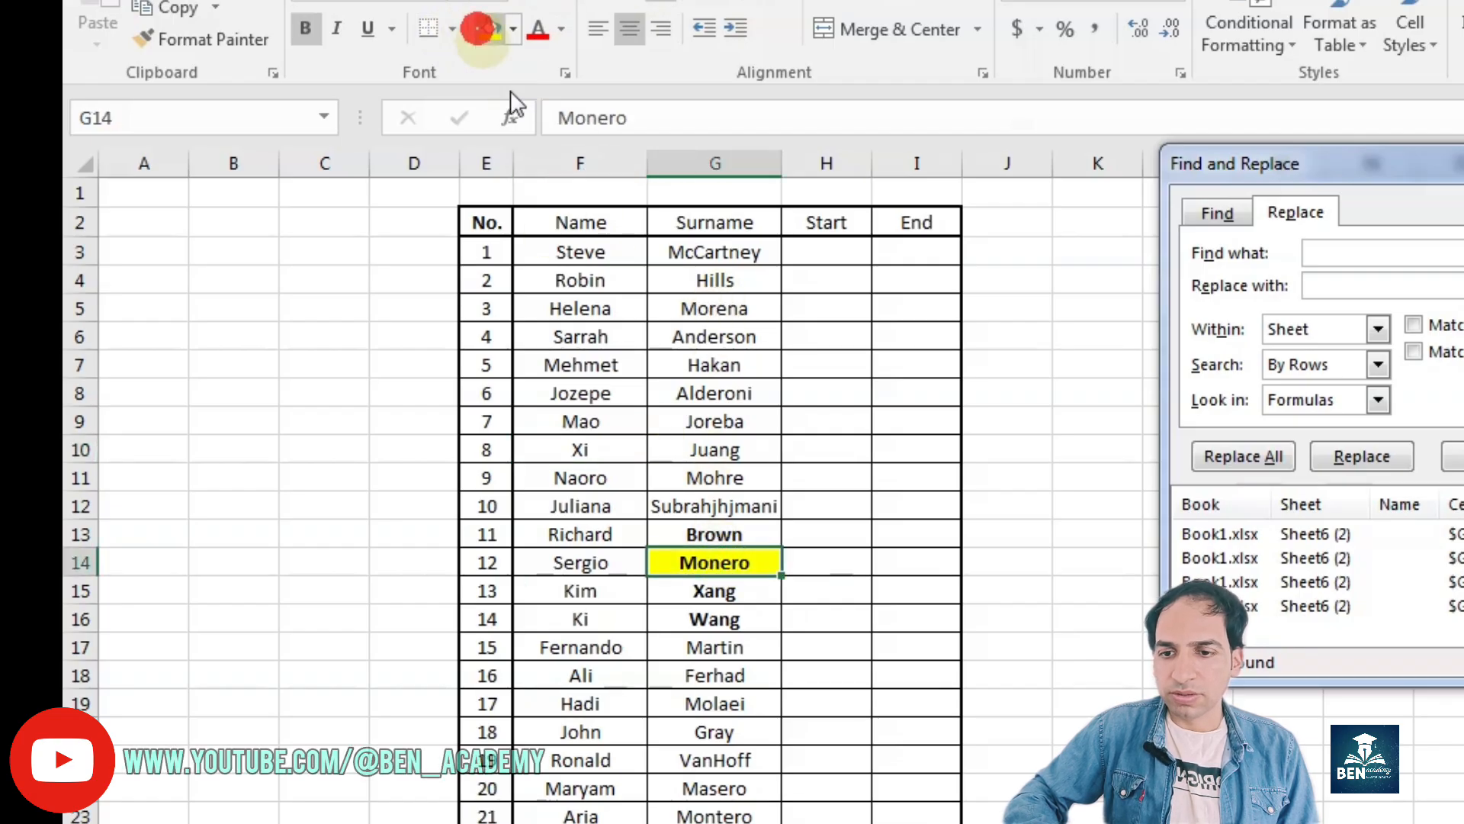
pyautogui.click(582, 369)
pyautogui.click(488, 31)
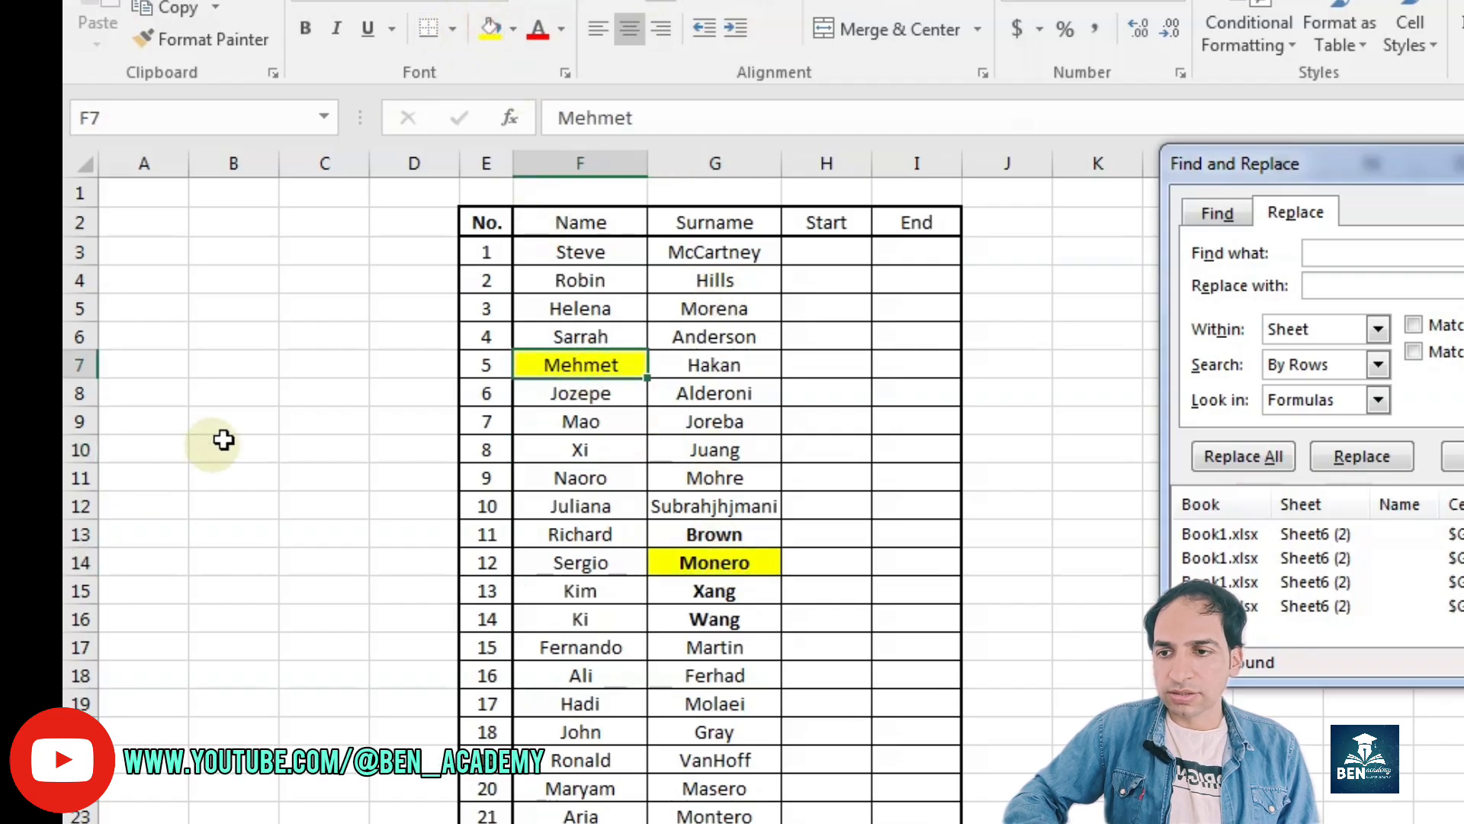
pyautogui.click(222, 446)
pyautogui.click(488, 30)
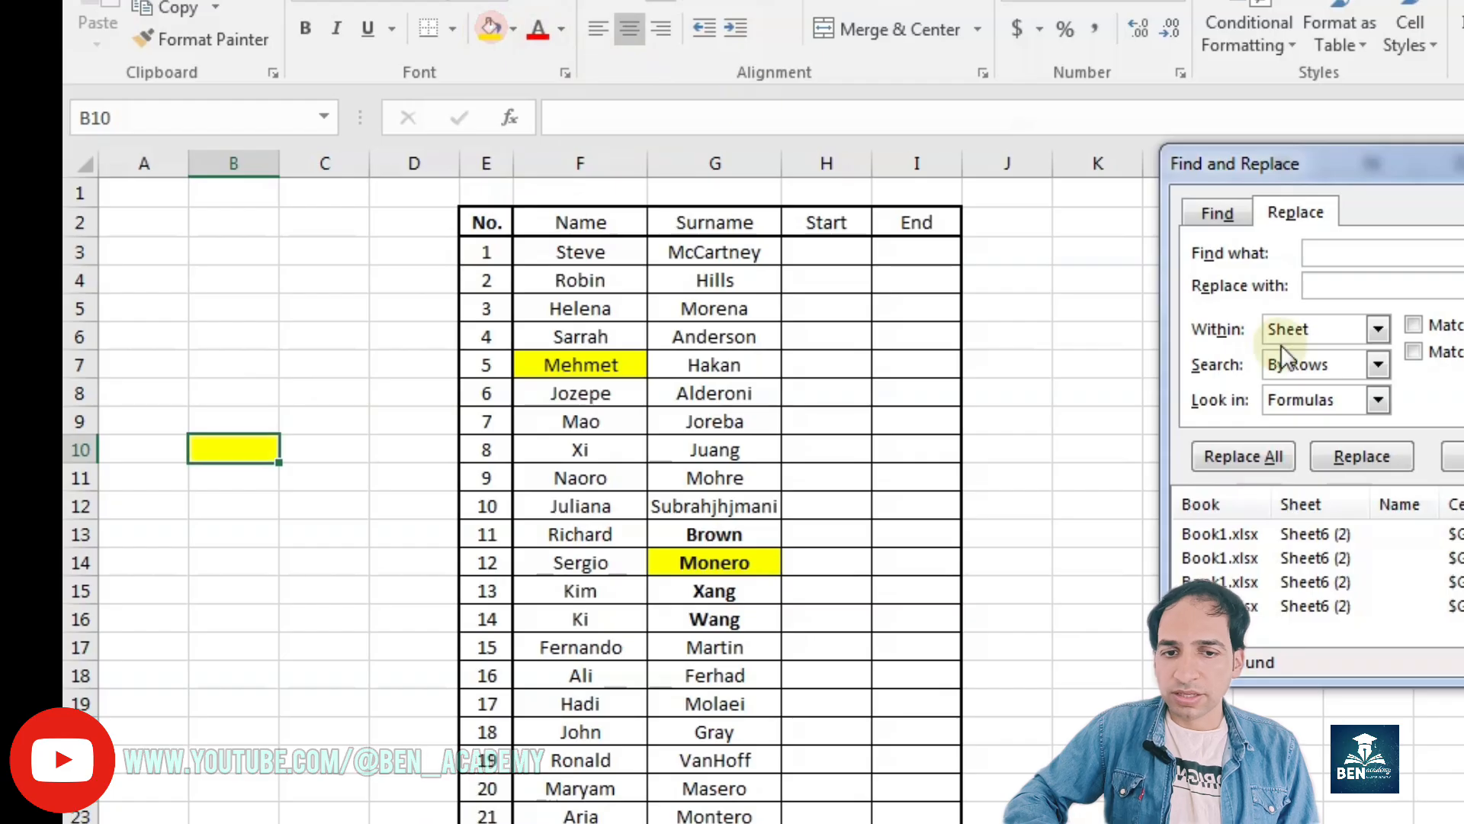
# Find the next cells matching the search format and check the yellow cells F7, B10 and G14 against it.
pyautogui.click(1463, 455)
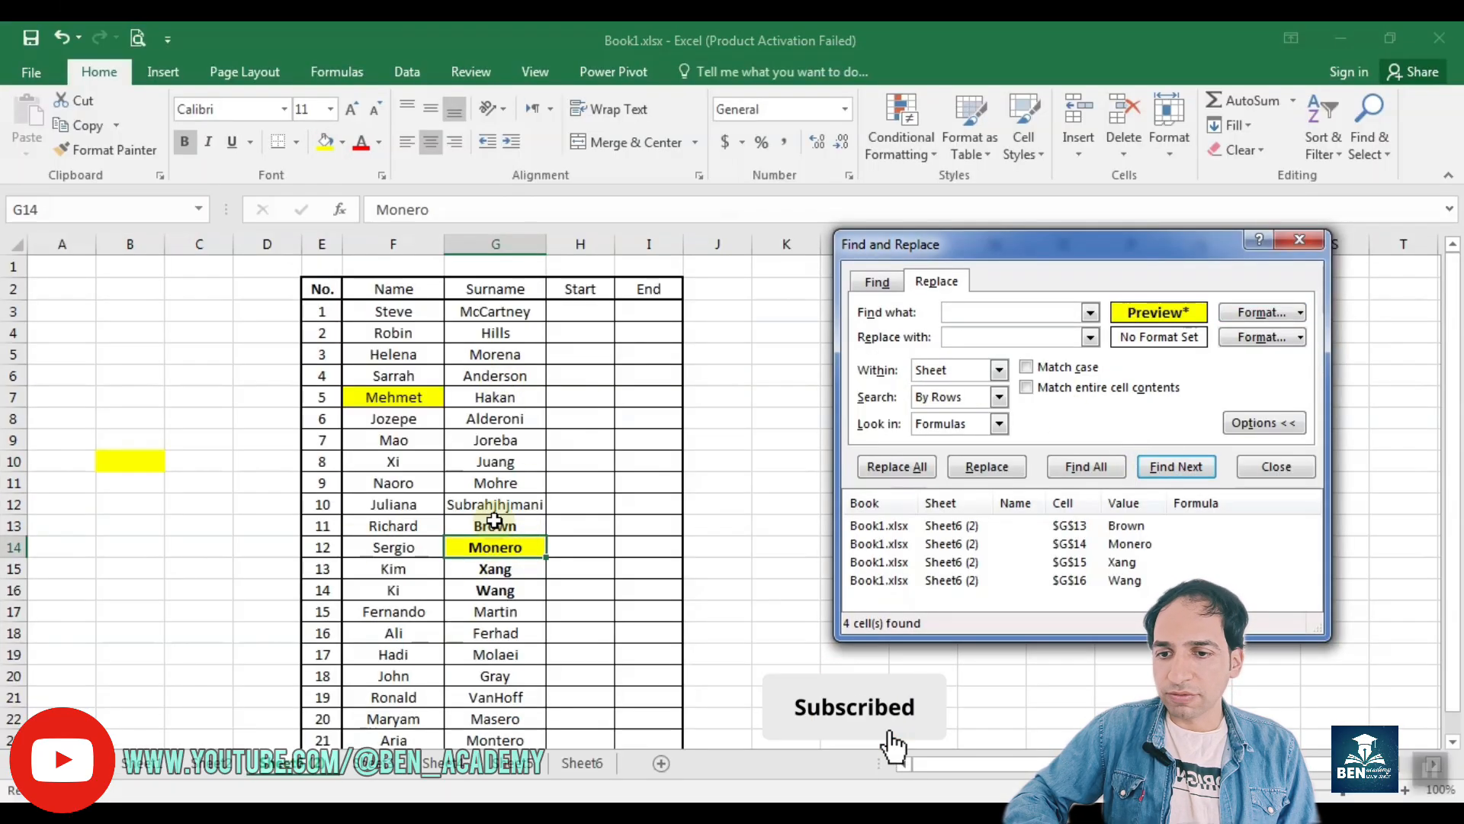
pyautogui.click(1156, 474)
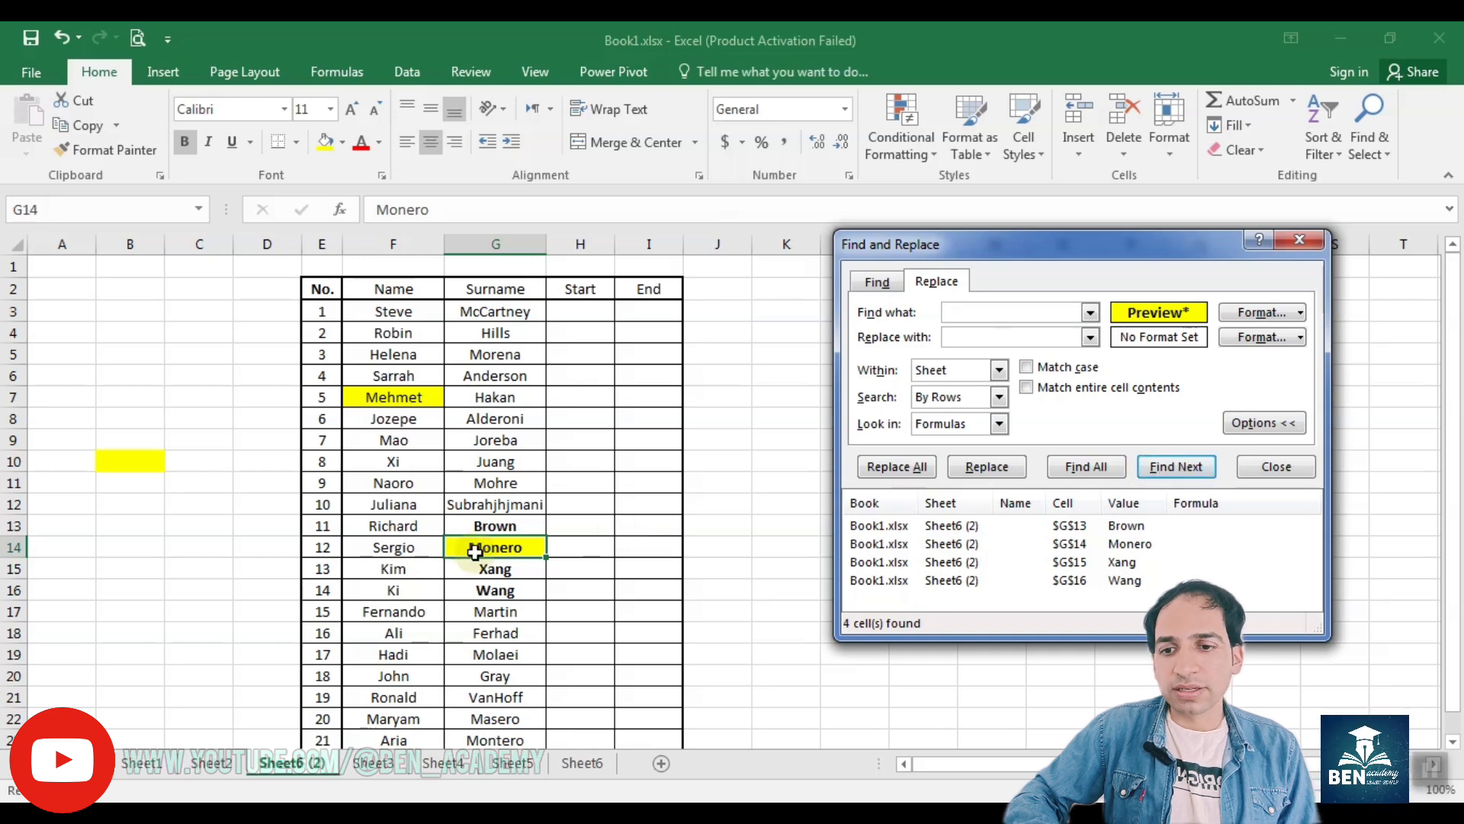
pyautogui.click(392, 397)
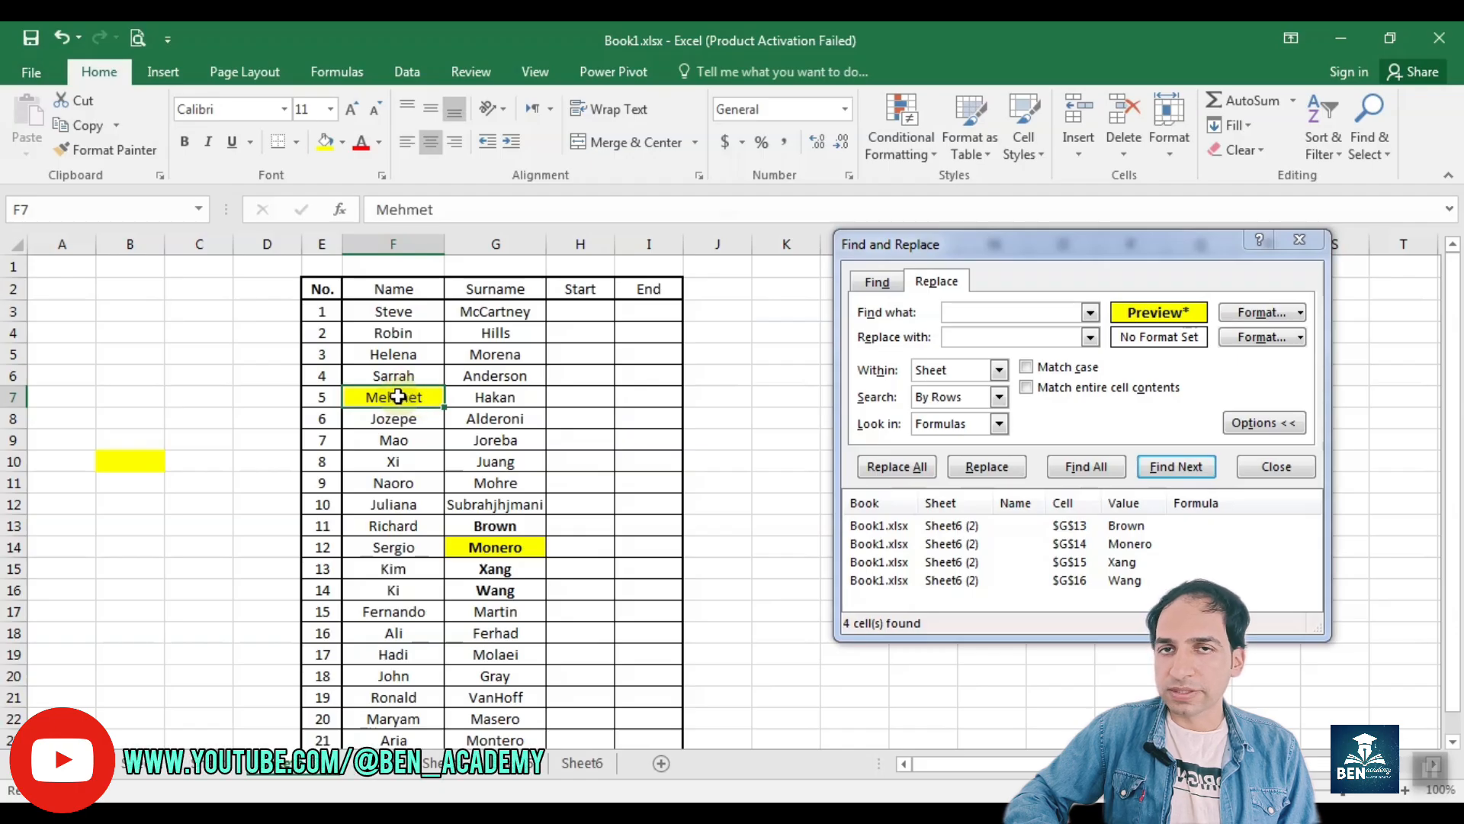
pyautogui.click(141, 462)
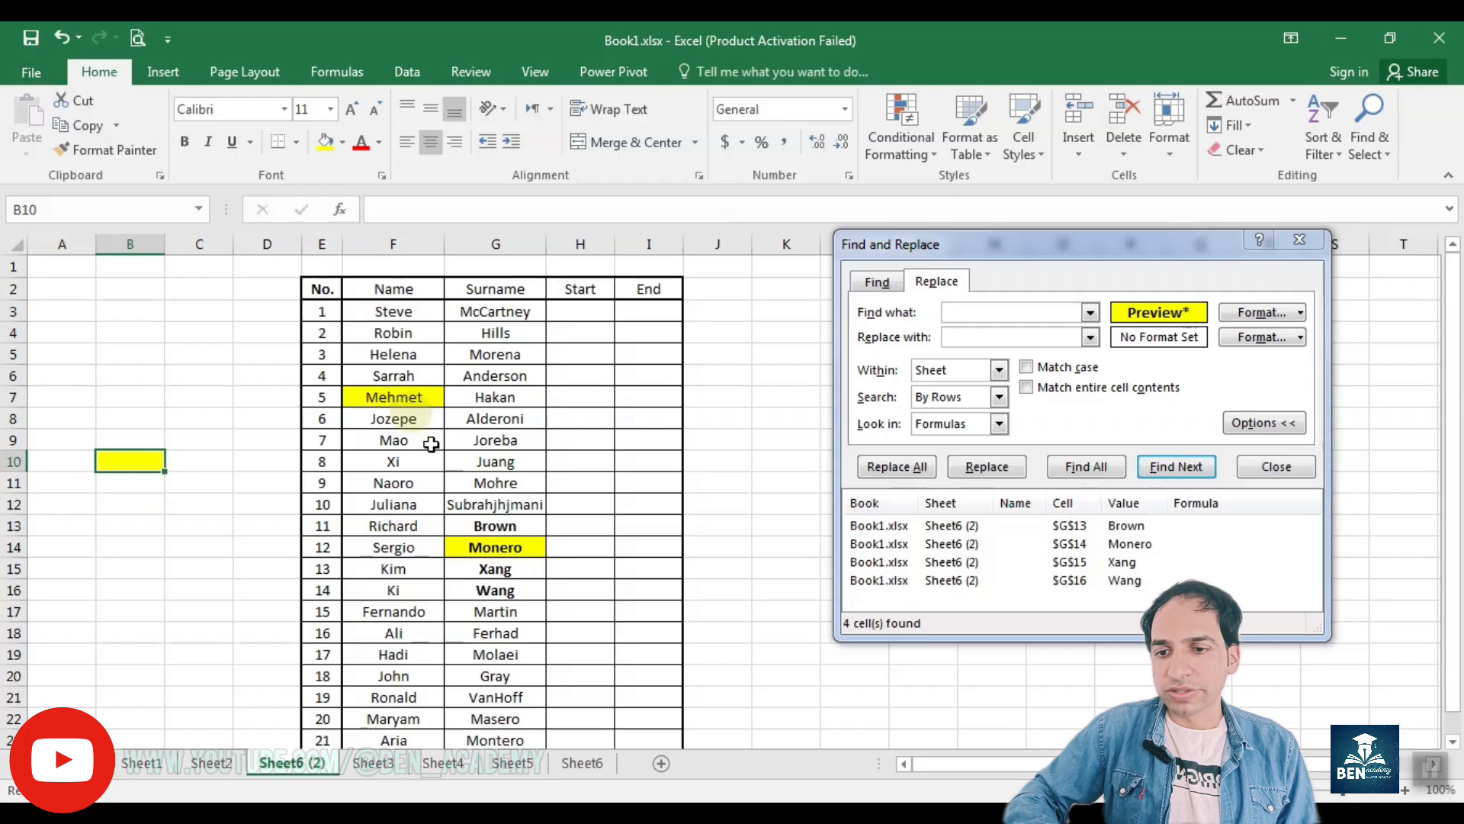
pyautogui.click(499, 544)
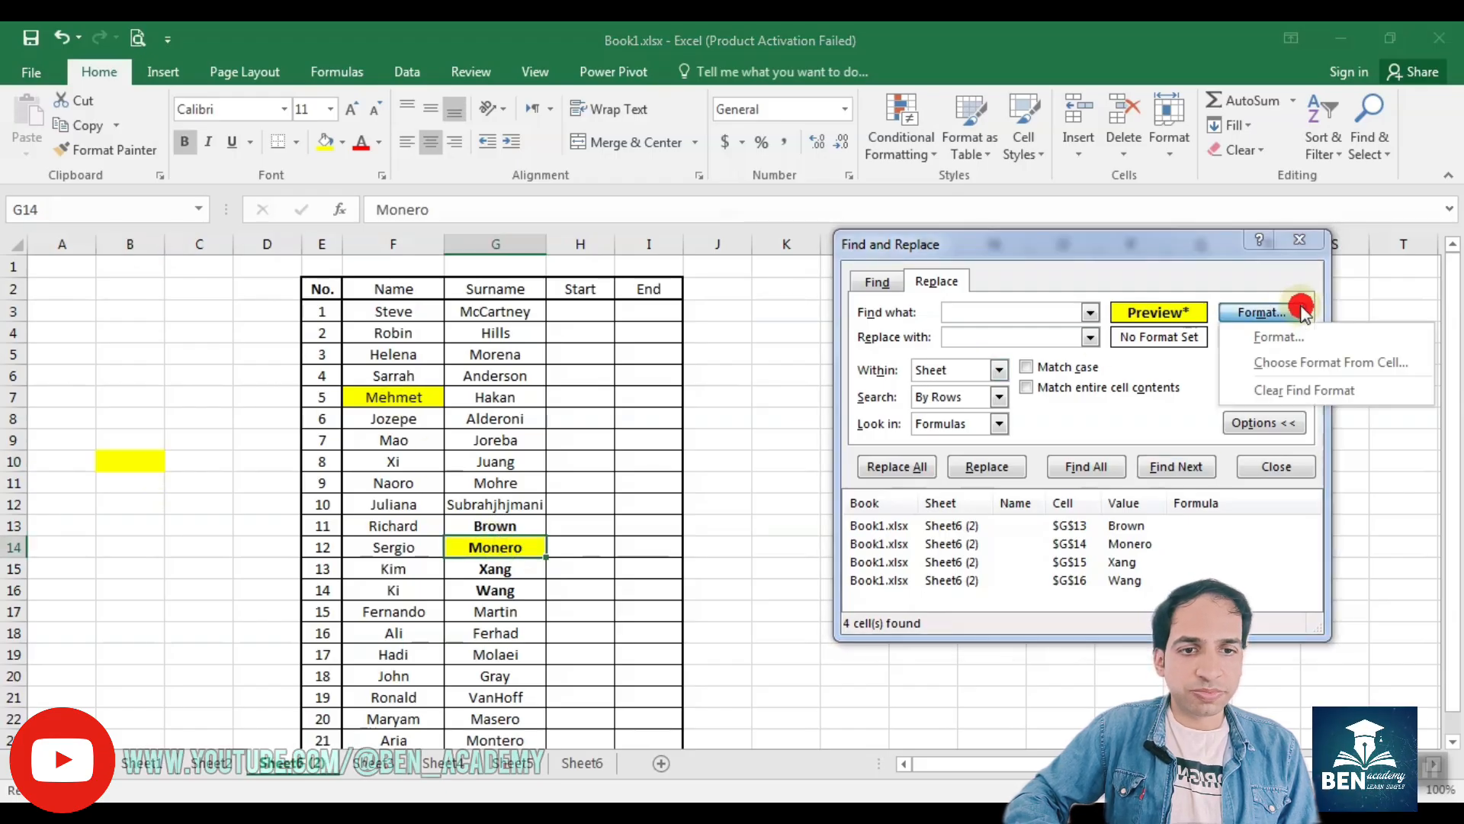
# Take the search format from yellow cell F7 and set its font style to Bold.
pyautogui.click(1289, 362)
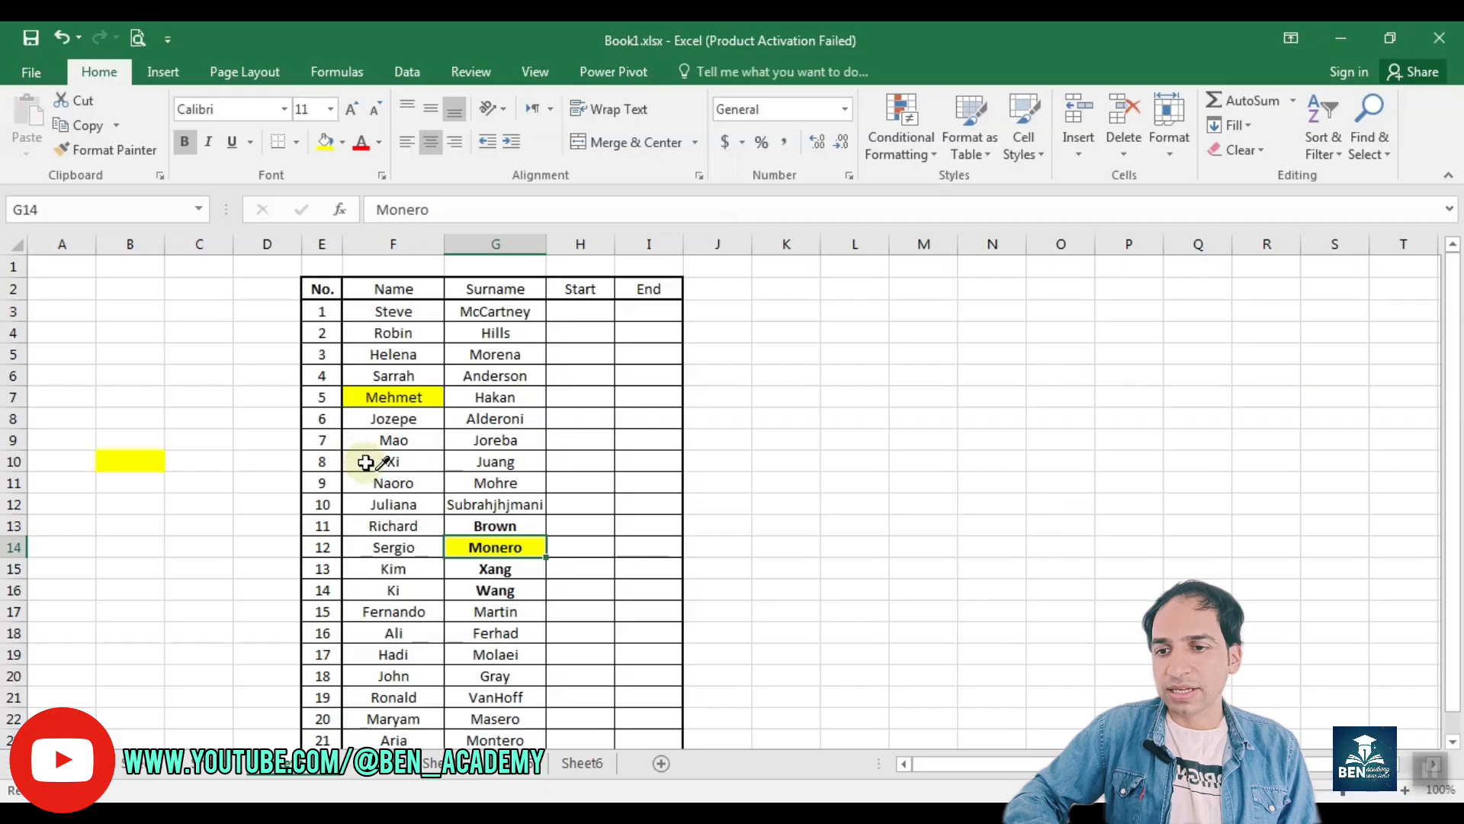
pyautogui.click(387, 399)
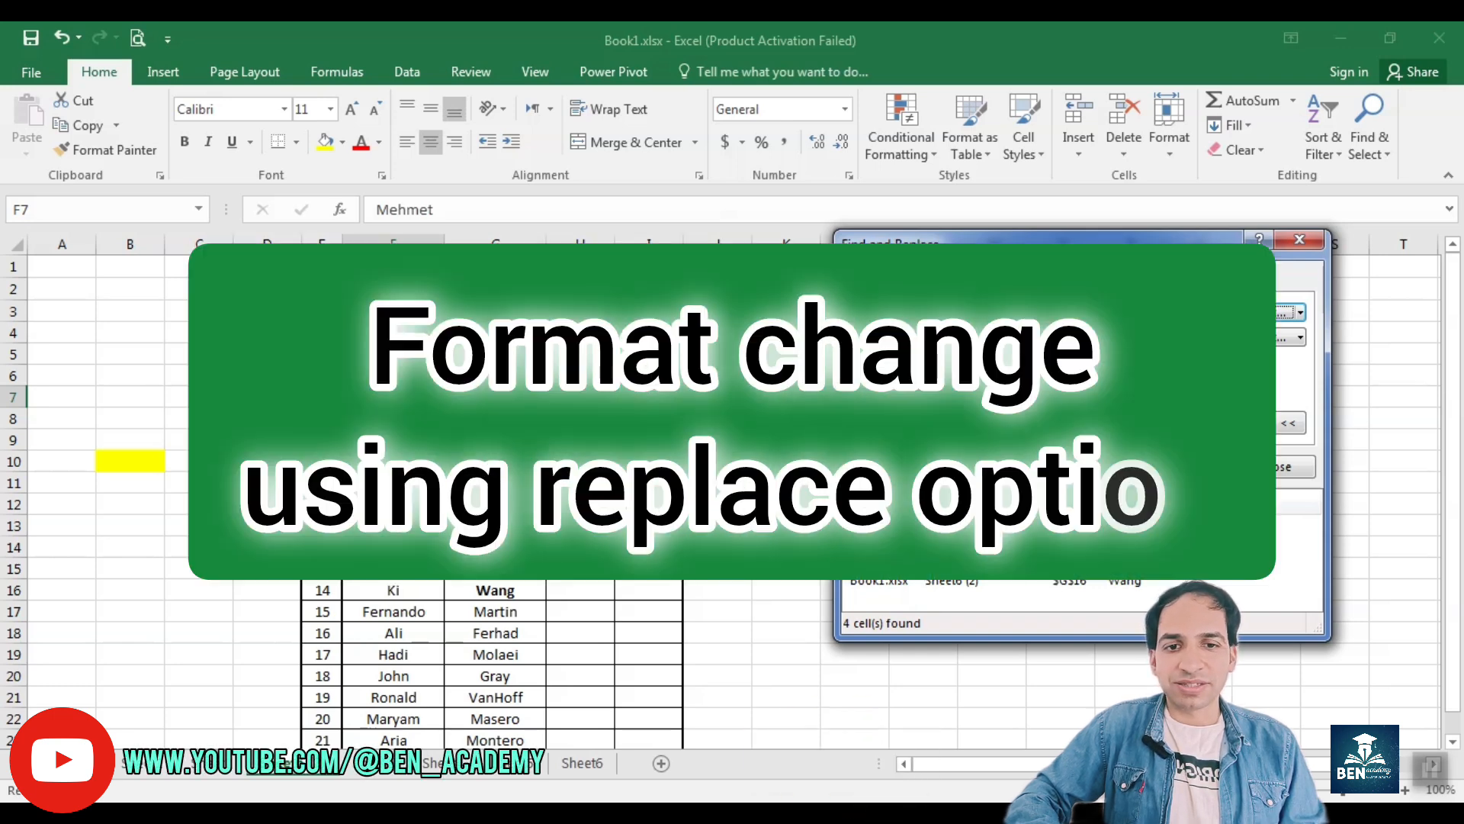
pyautogui.click(496, 548)
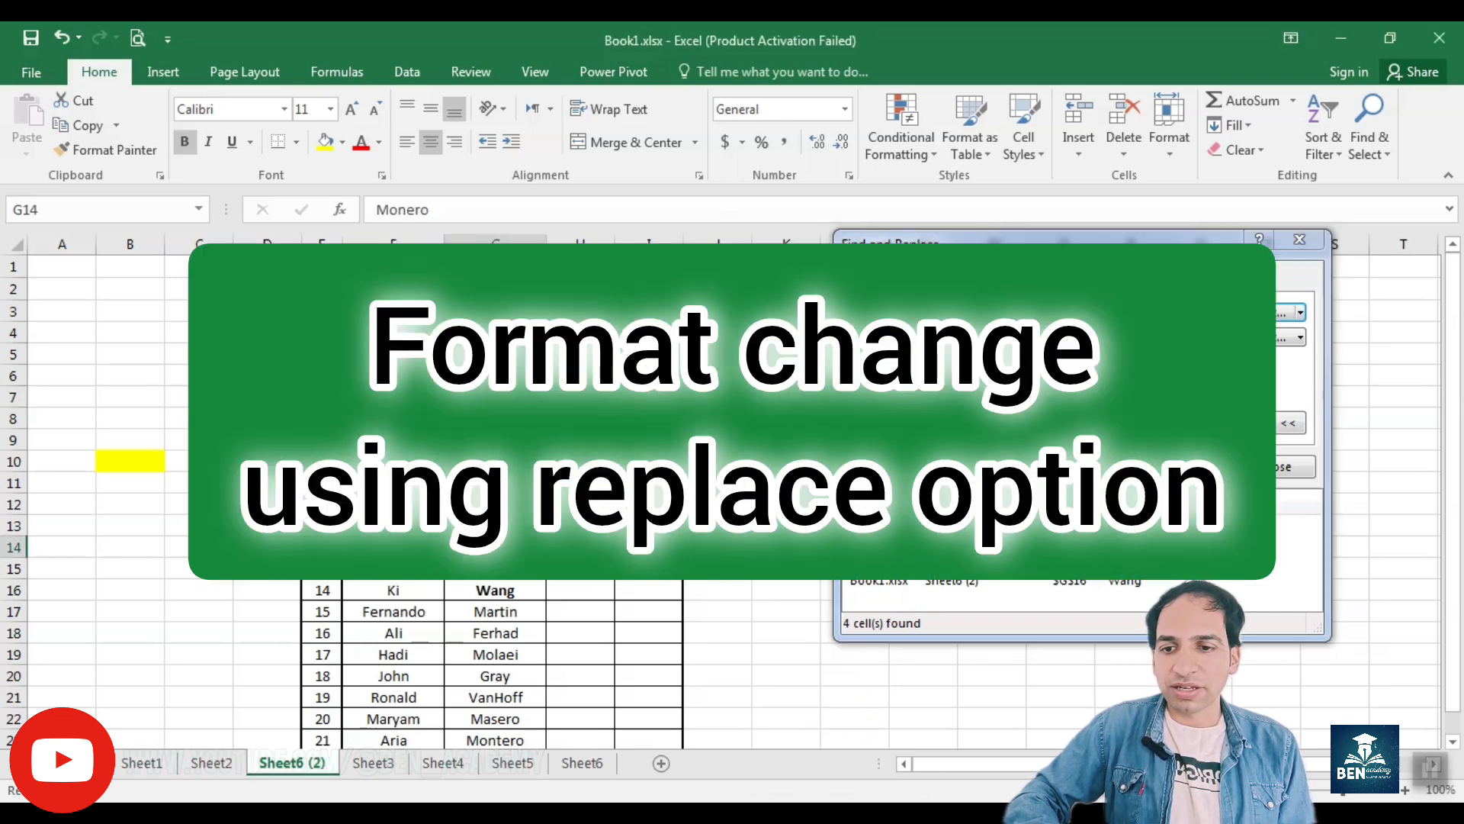
pyautogui.click(1301, 314)
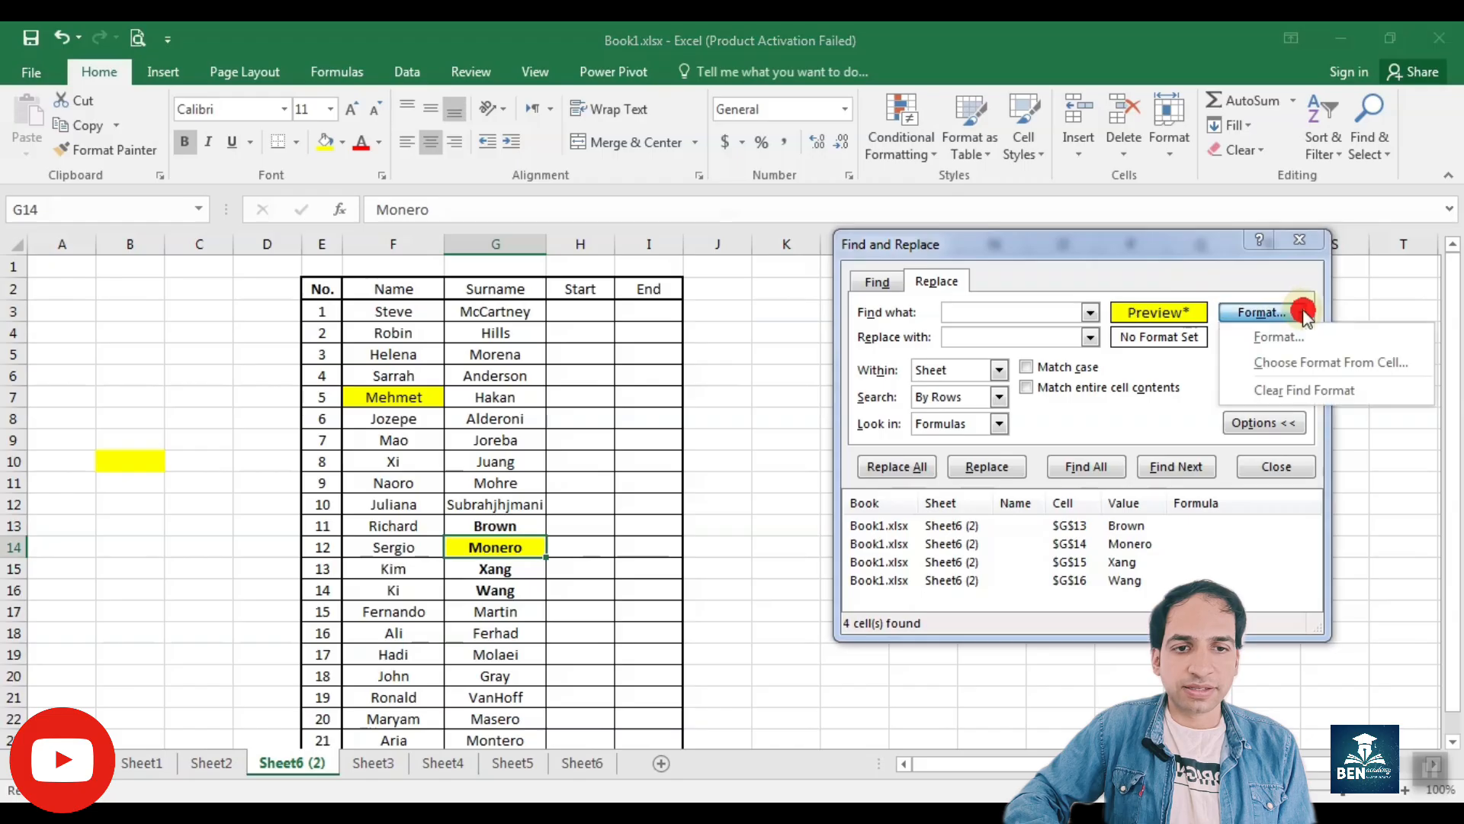
pyautogui.click(1288, 338)
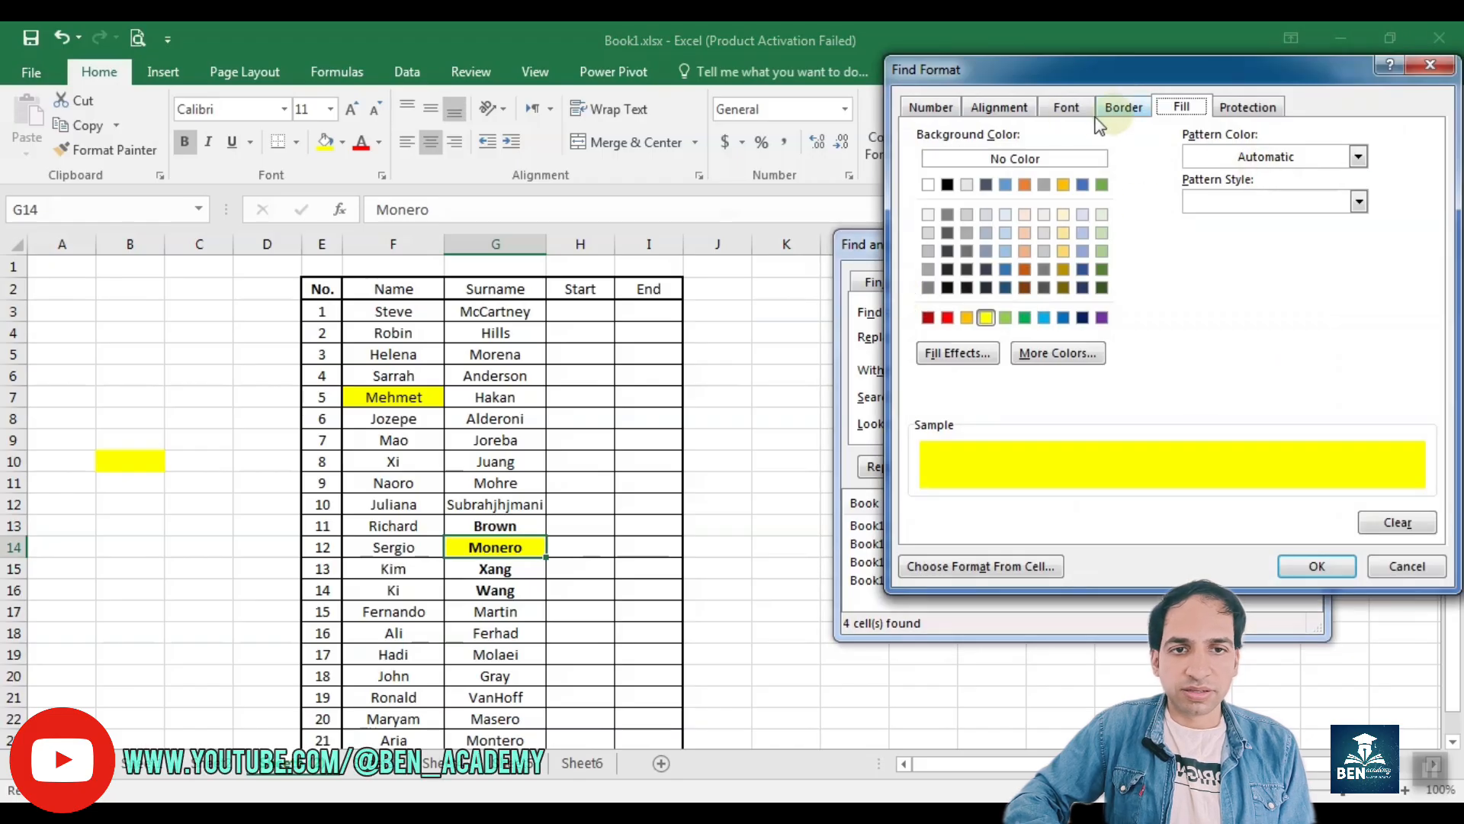
pyautogui.click(1066, 107)
pyautogui.click(1236, 204)
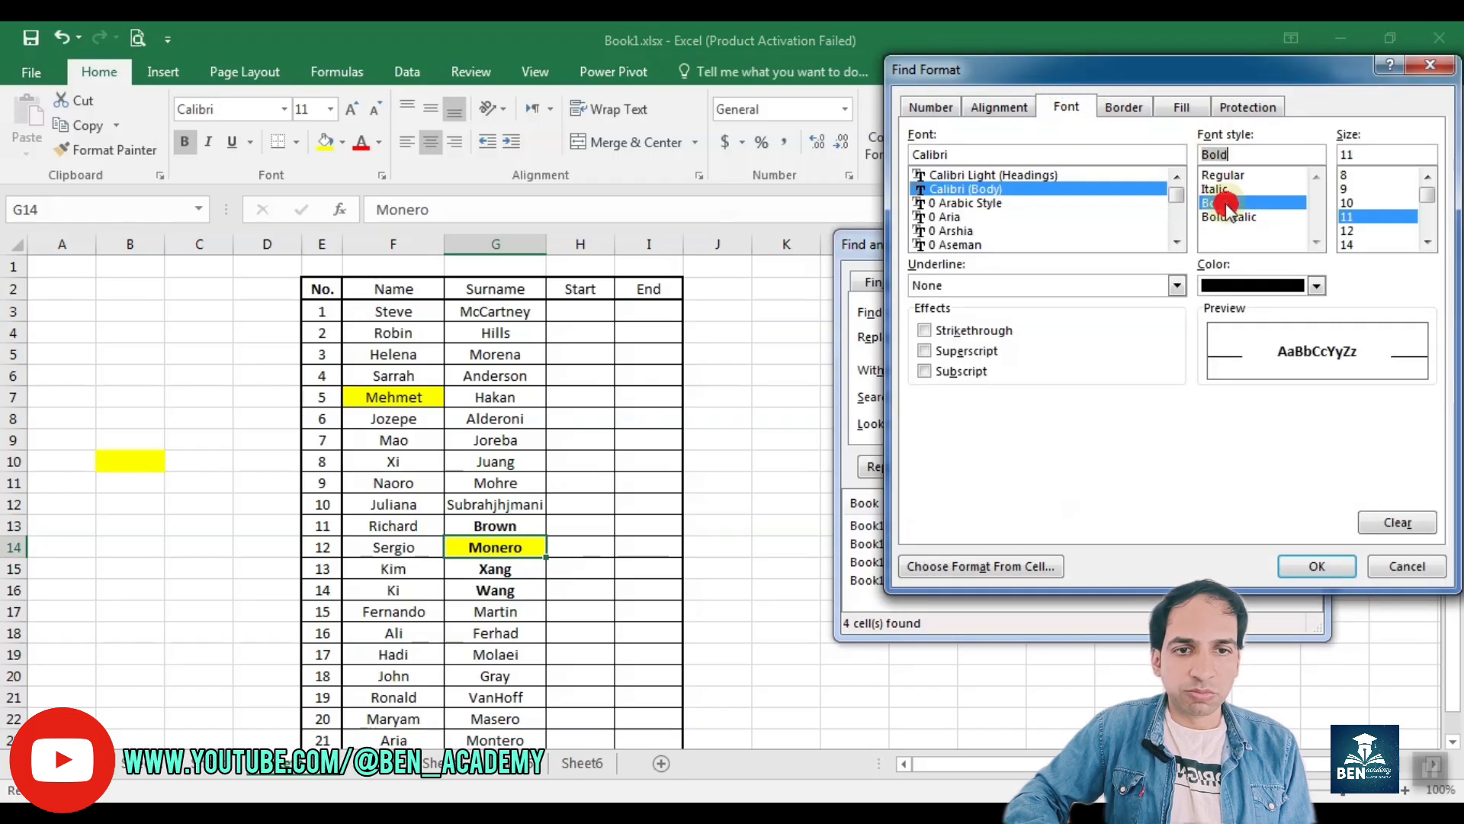
pyautogui.click(1317, 565)
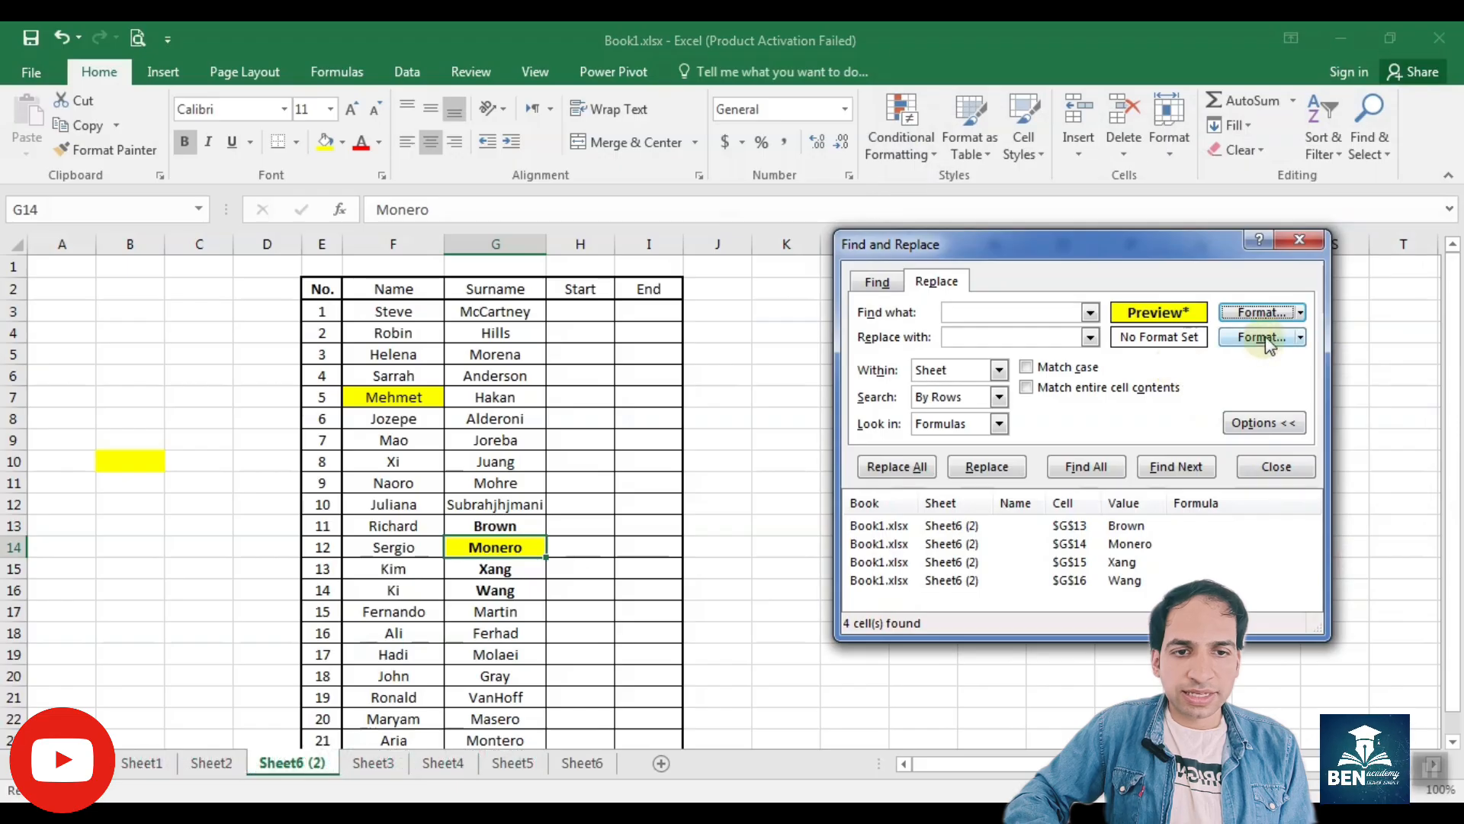
# Set the replacement format to a white background fill with the Regular font style.
pyautogui.click(1273, 337)
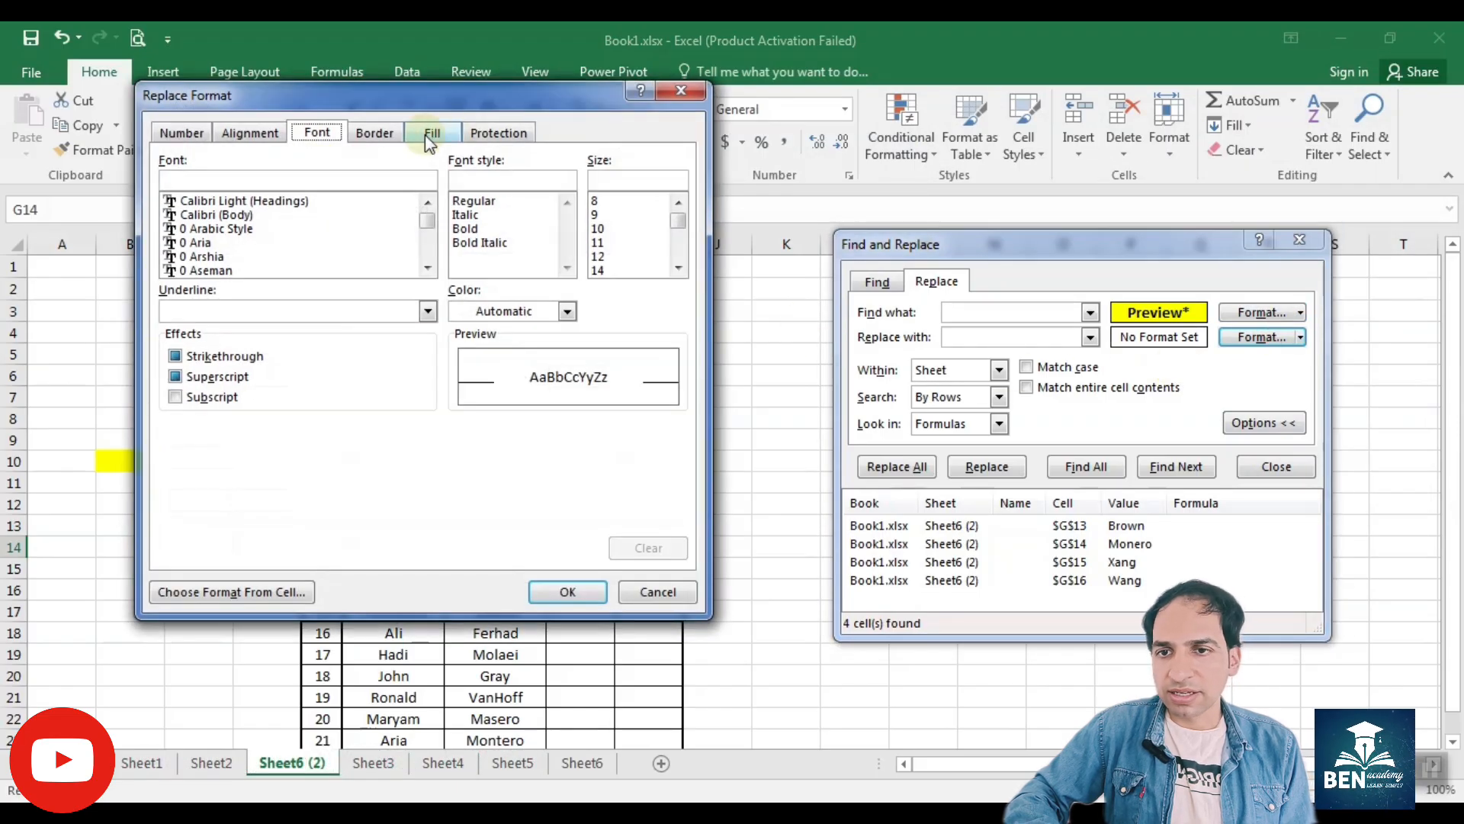
pyautogui.click(431, 134)
pyautogui.click(178, 210)
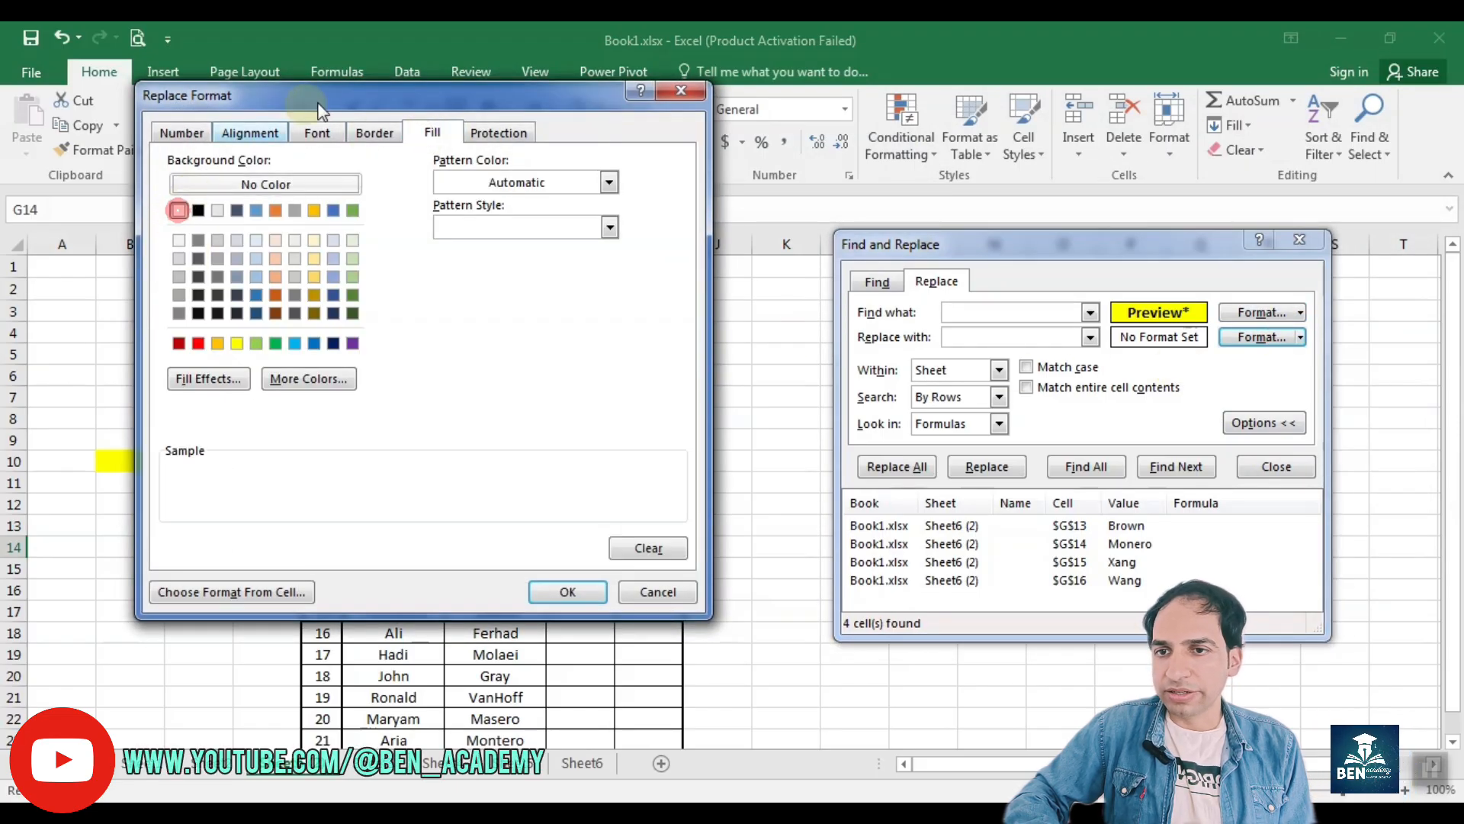
pyautogui.click(317, 133)
pyautogui.click(481, 202)
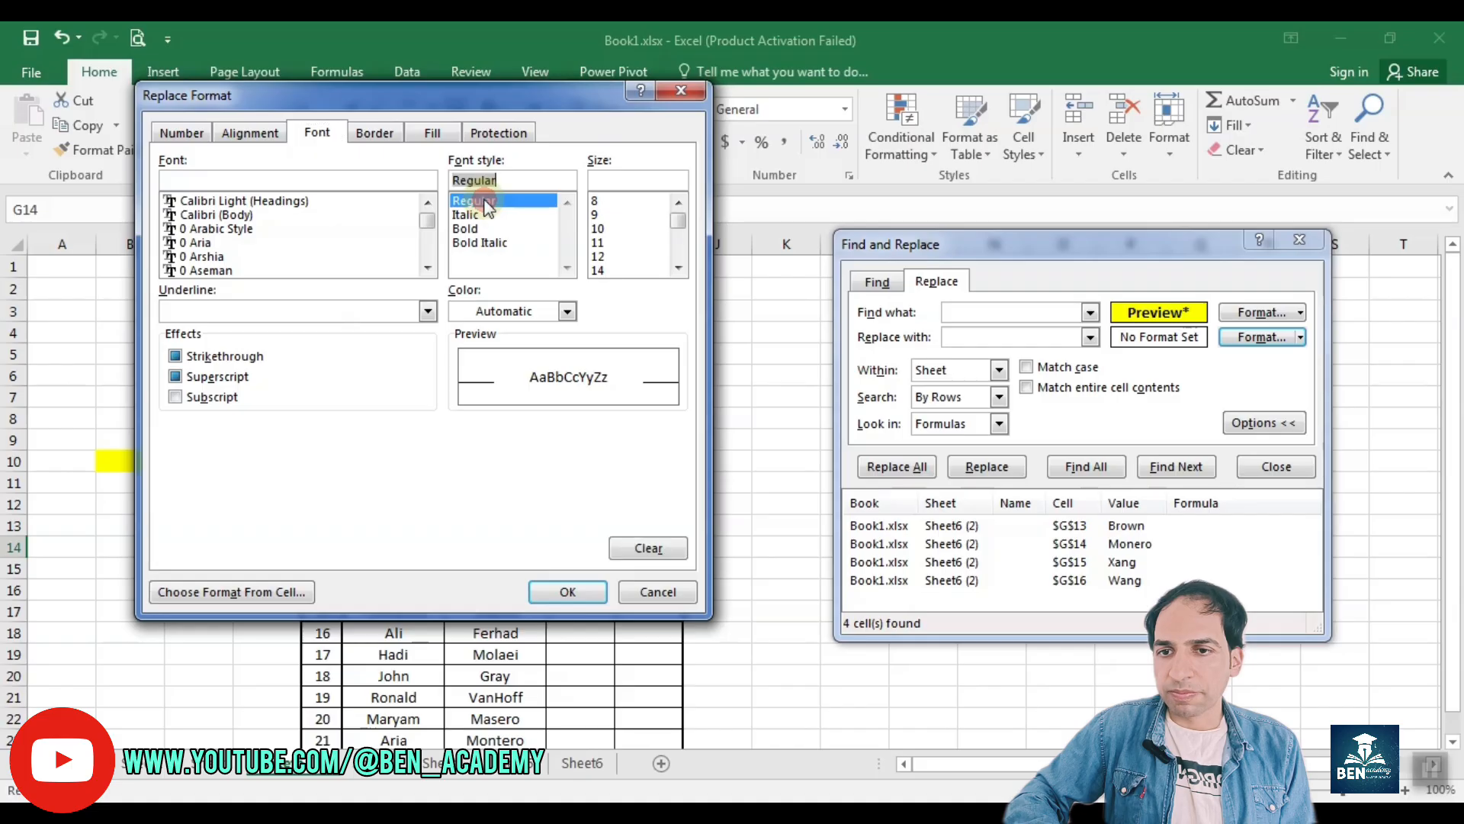
pyautogui.click(567, 592)
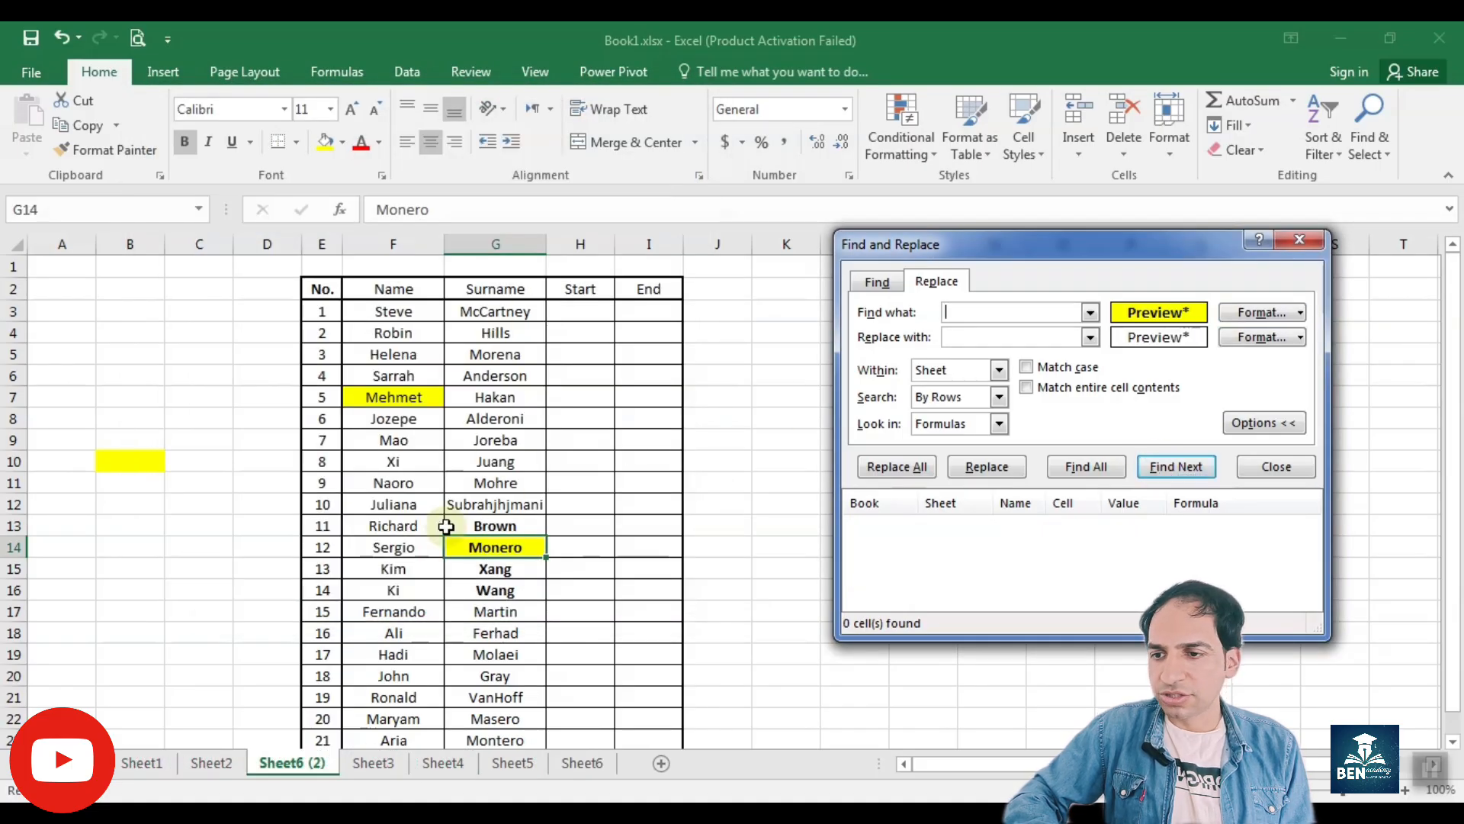
# List all cells matching the bold yellow search format and replace the format of cell G14, then check that cell.
pyautogui.click(1101, 467)
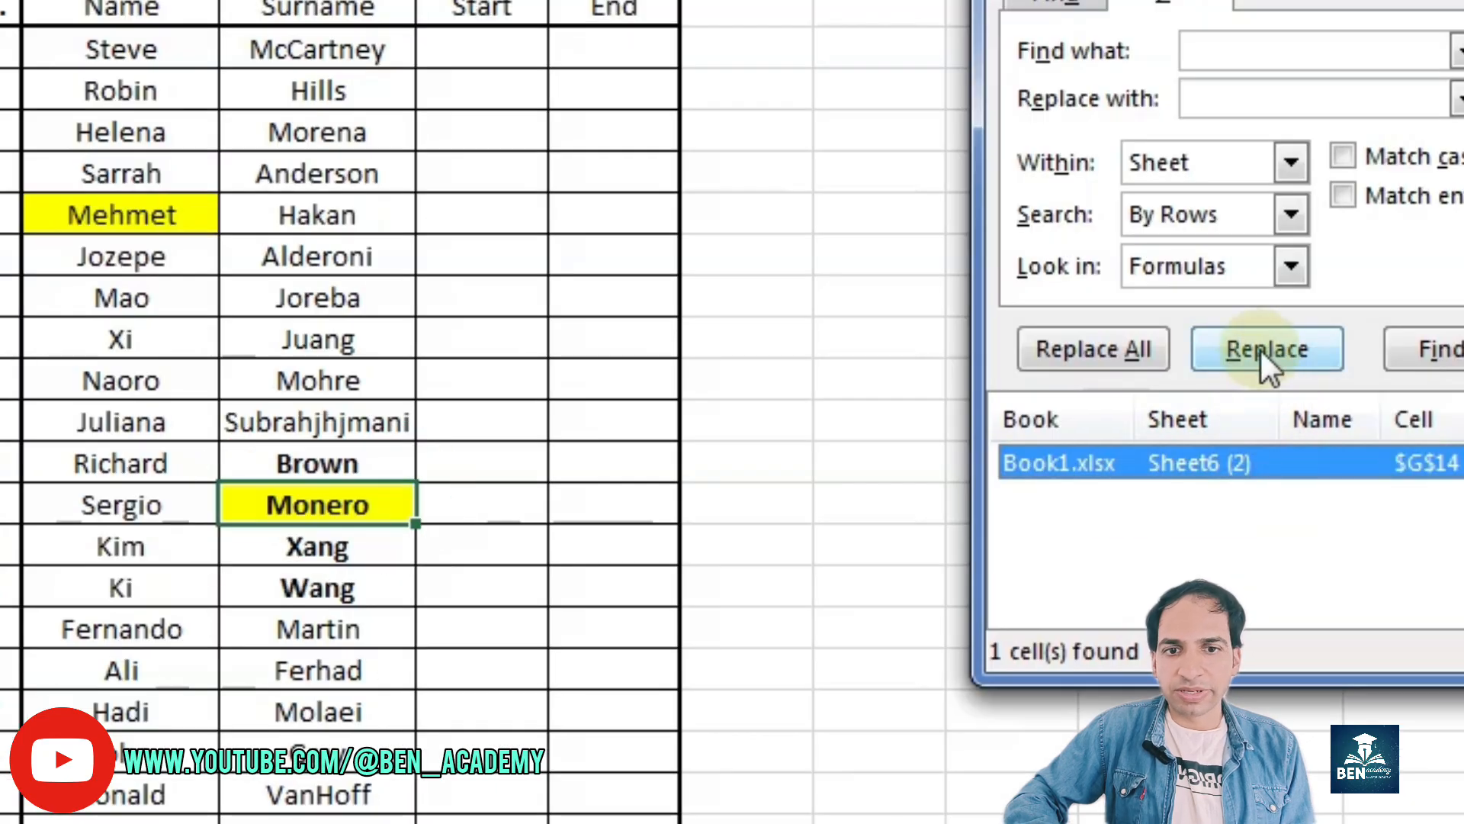
pyautogui.click(1261, 348)
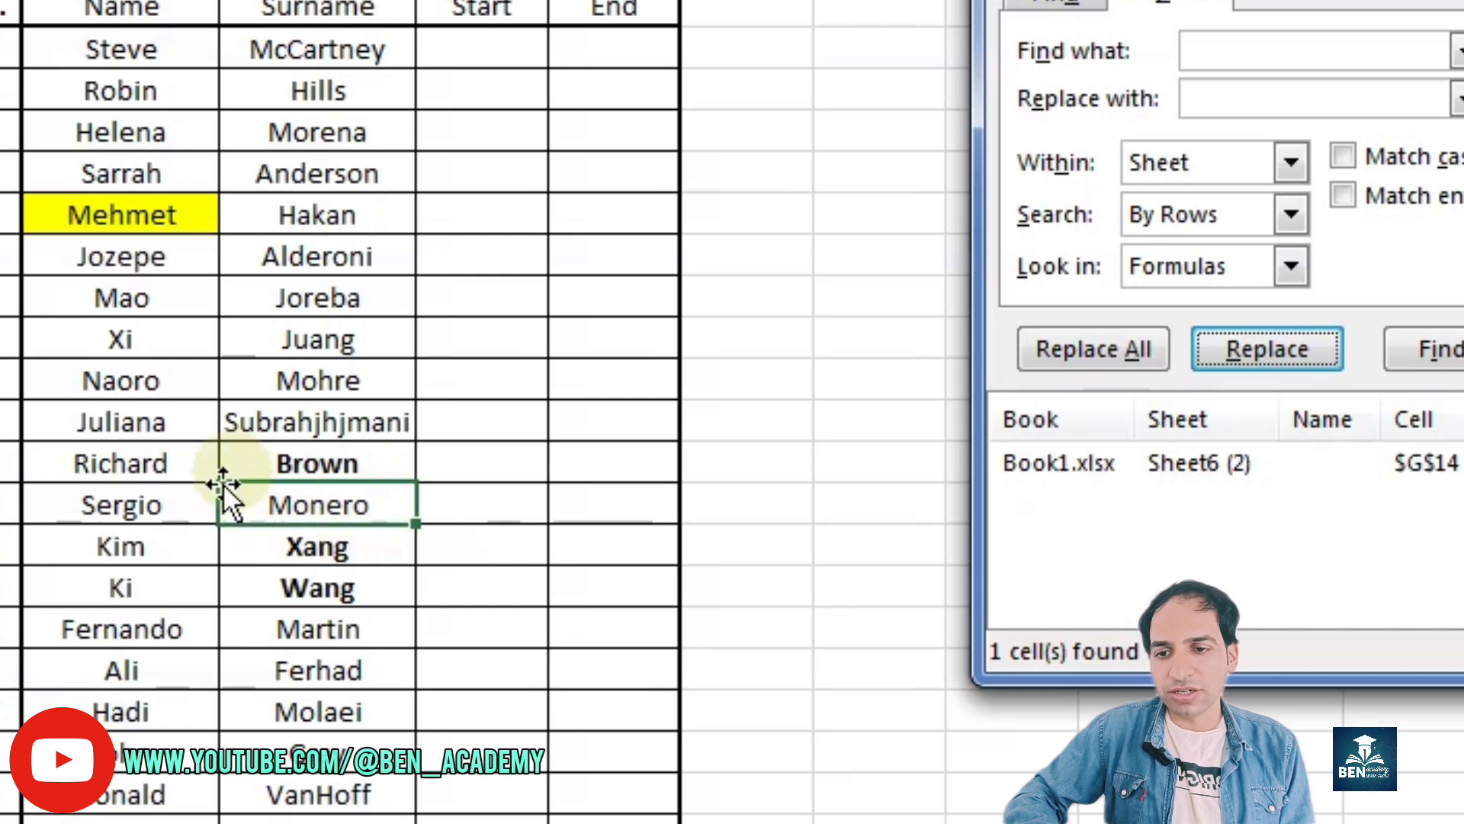
pyautogui.click(356, 666)
pyautogui.click(347, 497)
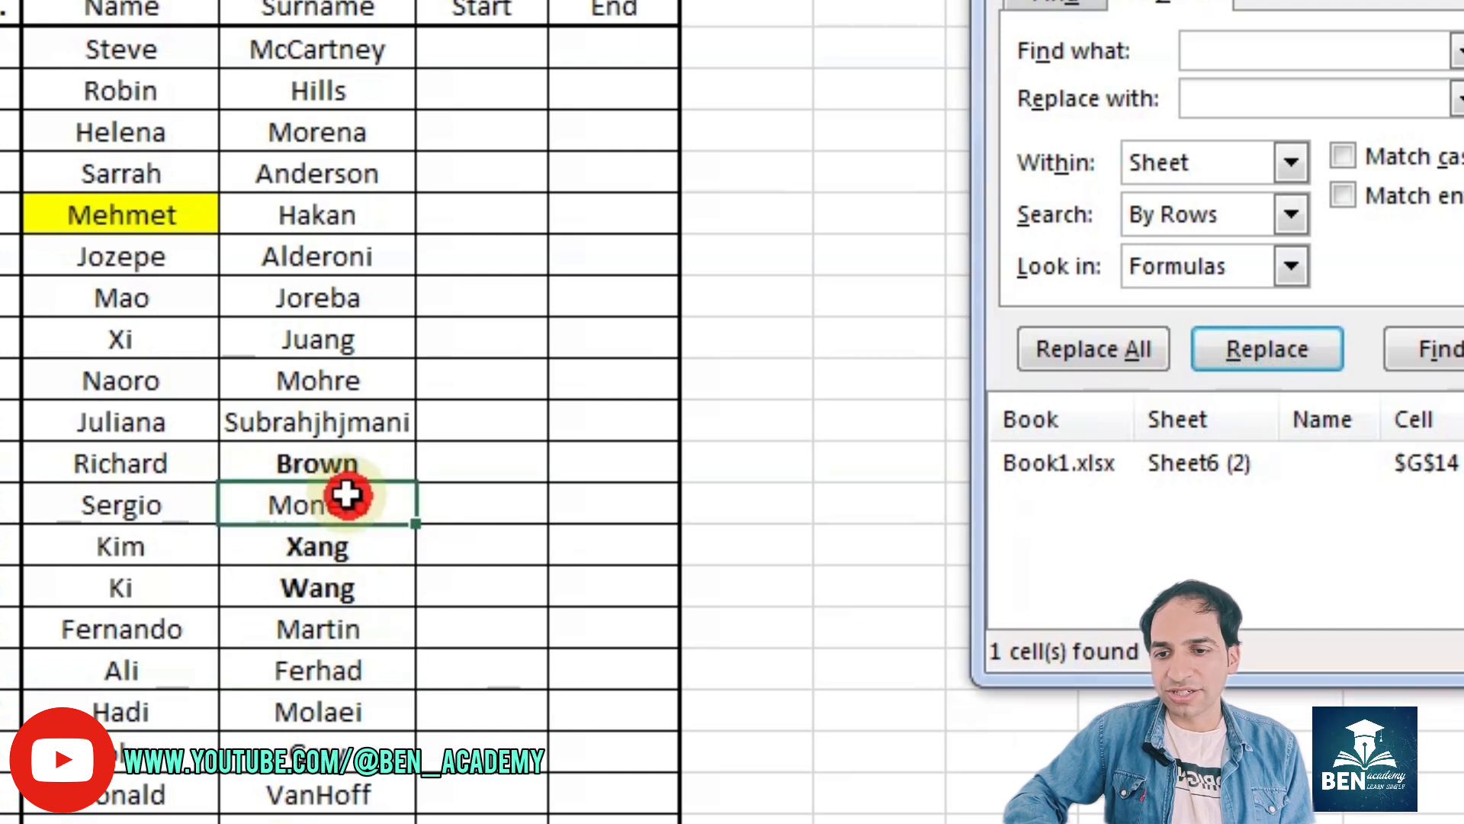